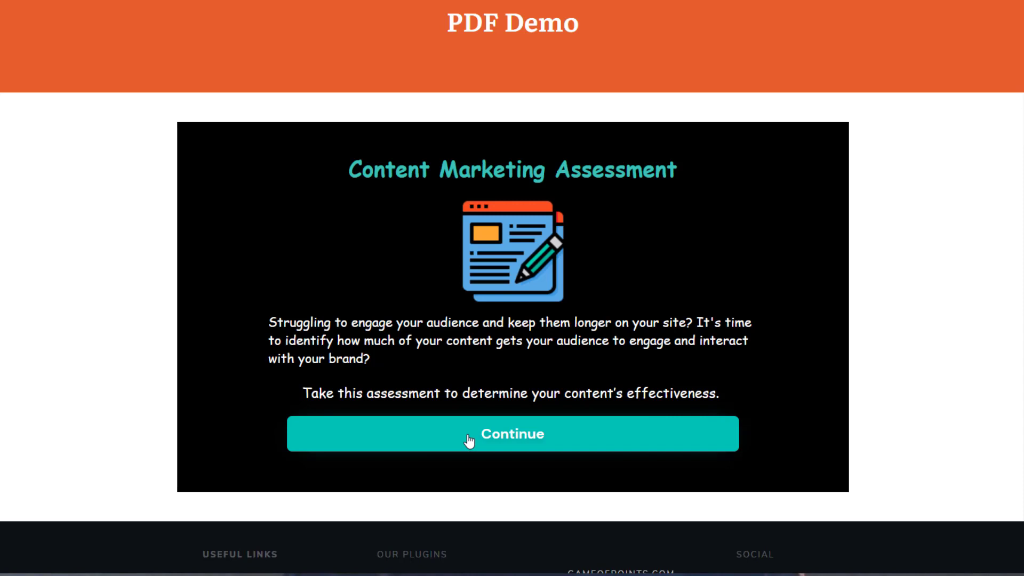
Step: Start the Content Marketing Assessment and rate its five effectiveness items alternately Somewhat Effective and Very Effective, beginning with Somewhat Effective
left_click(501, 434)
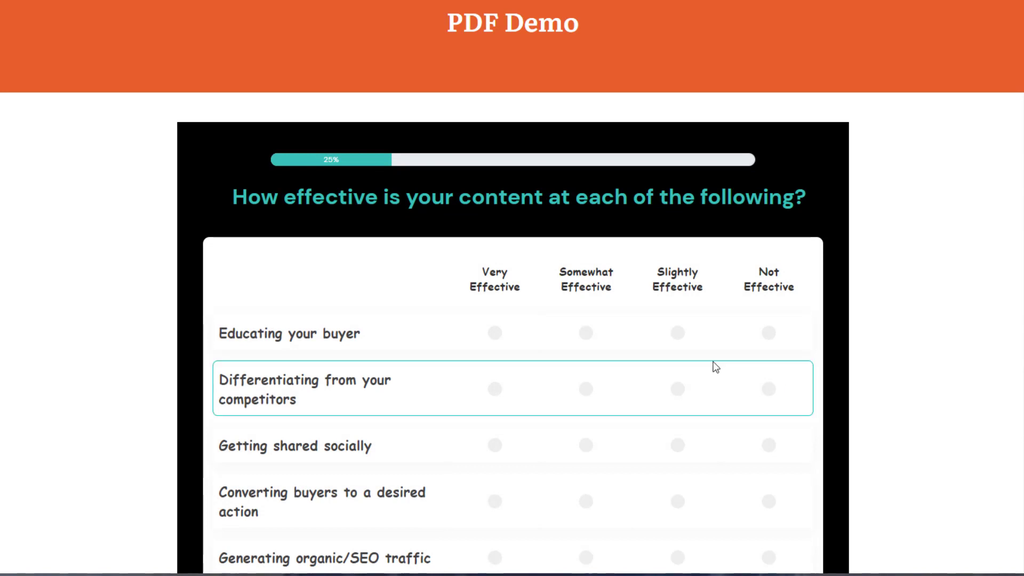
left_click(586, 333)
left_click(495, 389)
left_click(585, 445)
left_click(495, 503)
left_click(585, 557)
scroll(829, 493, "down", 2)
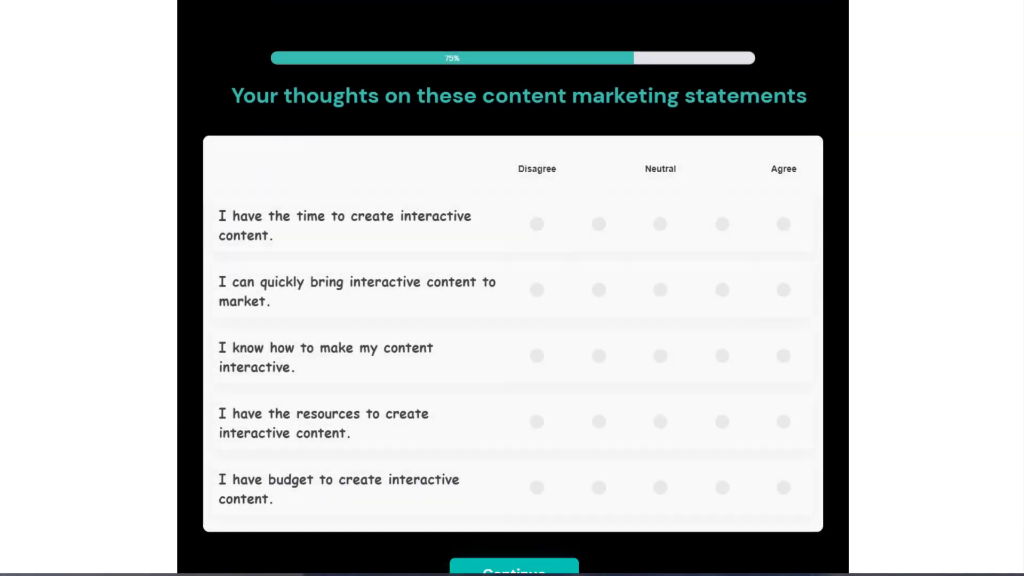
Step: Rate the time, know-how and resources statements Agree, and the quick-to-market and budget statements one level below Agree
left_click(784, 196)
left_click(722, 262)
left_click(783, 328)
left_click(783, 394)
left_click(722, 460)
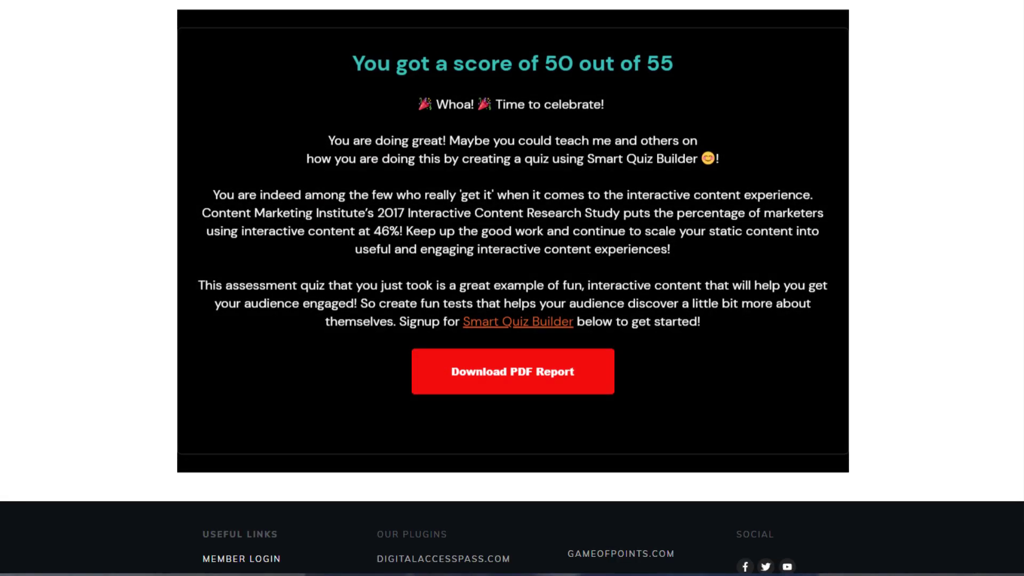
Step: Open the assessment's PDF report and review its cover, introduction, recorded answers and closing page
left_click(514, 378)
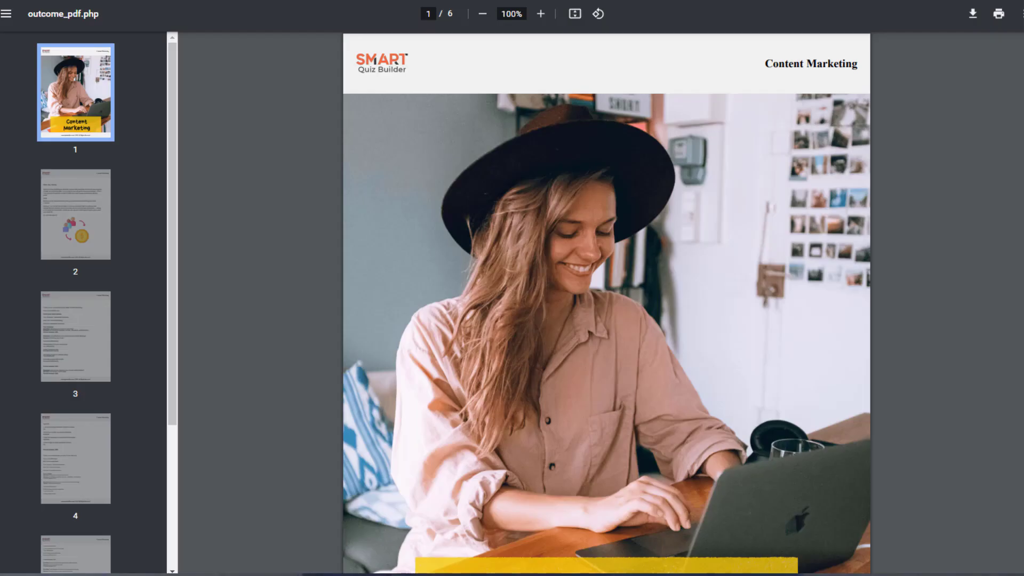
scroll(607, 304, "down", 5)
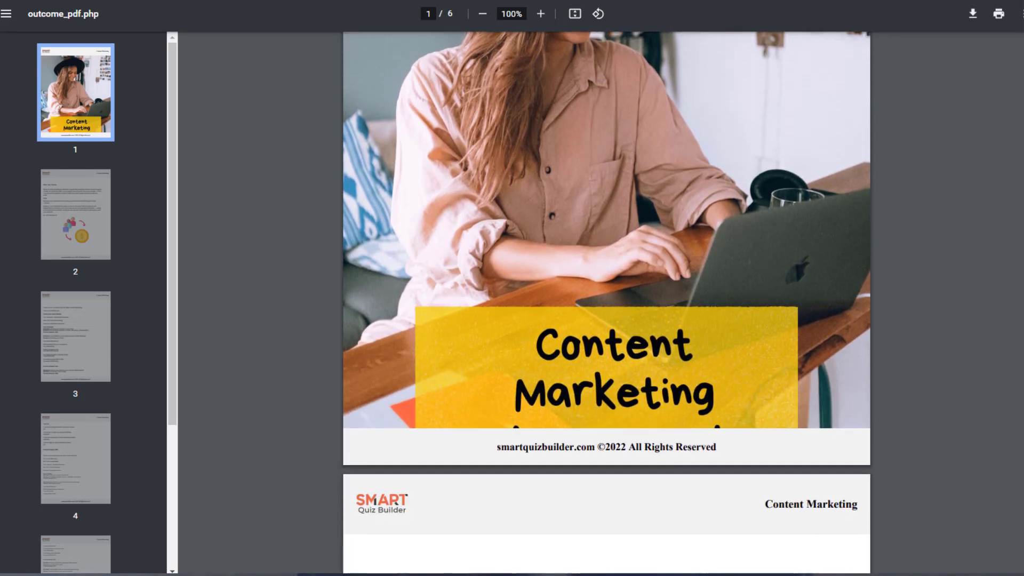
scroll(606, 303, "down", 8)
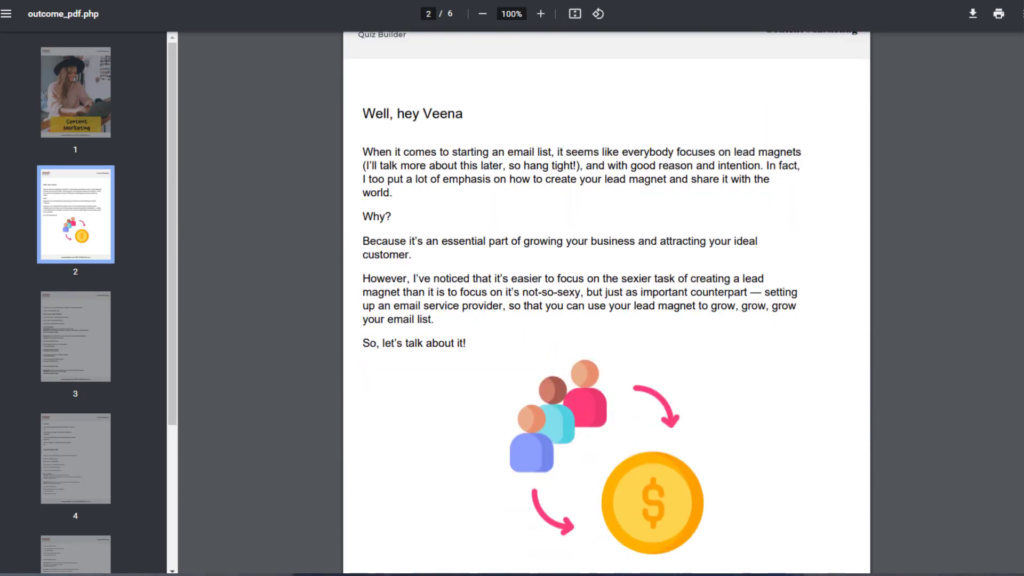
scroll(606, 304, "down", 1)
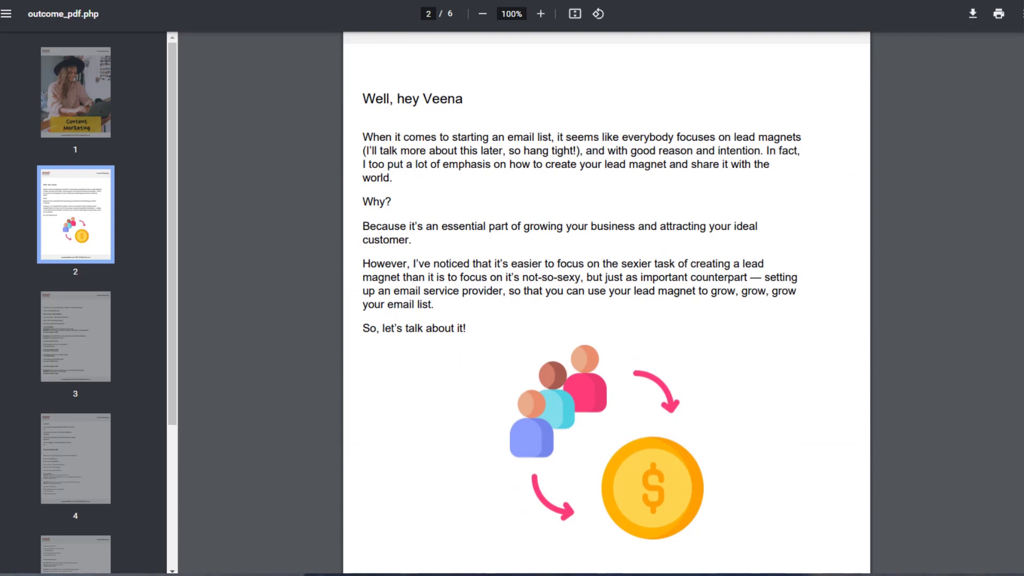
scroll(606, 304, "down", 15)
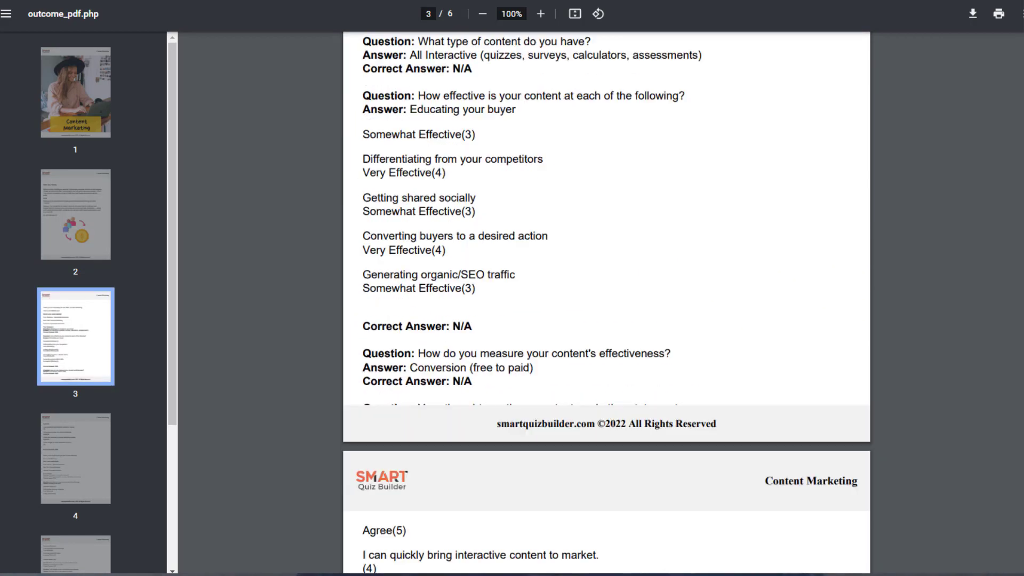
scroll(1019, 487, "down", 20)
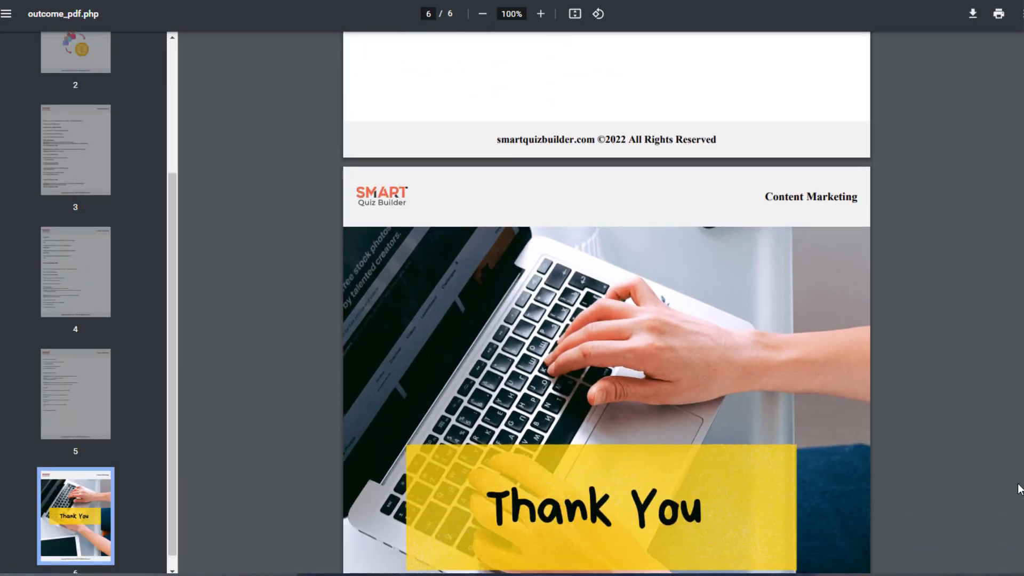
scroll(1019, 486, "down", 5)
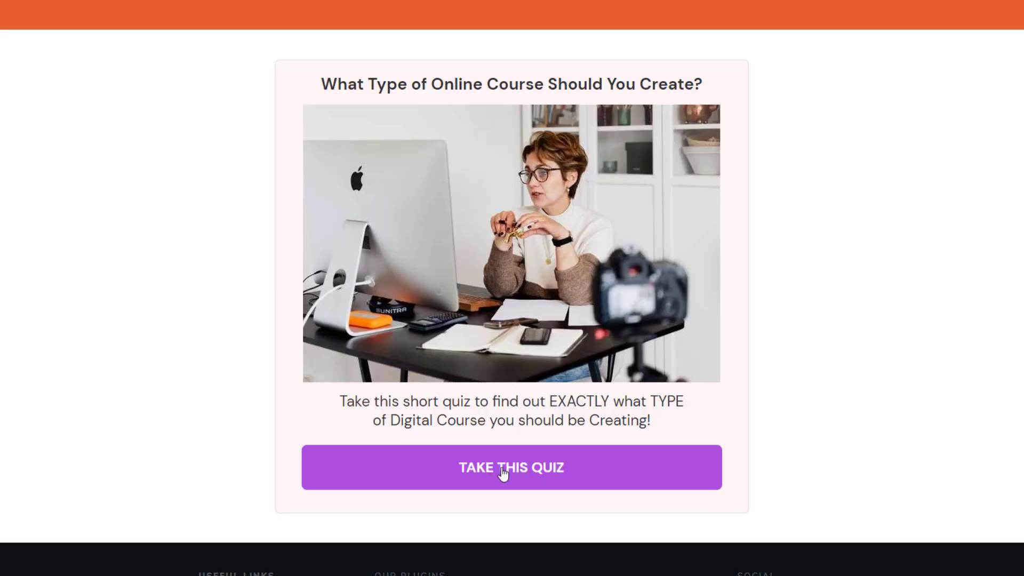
Step: Take the online course quiz as an expert with long-term availability, a 1001 - 10000 email list and $499-$1999 pricing, and submit the opt-in form
left_click(536, 472)
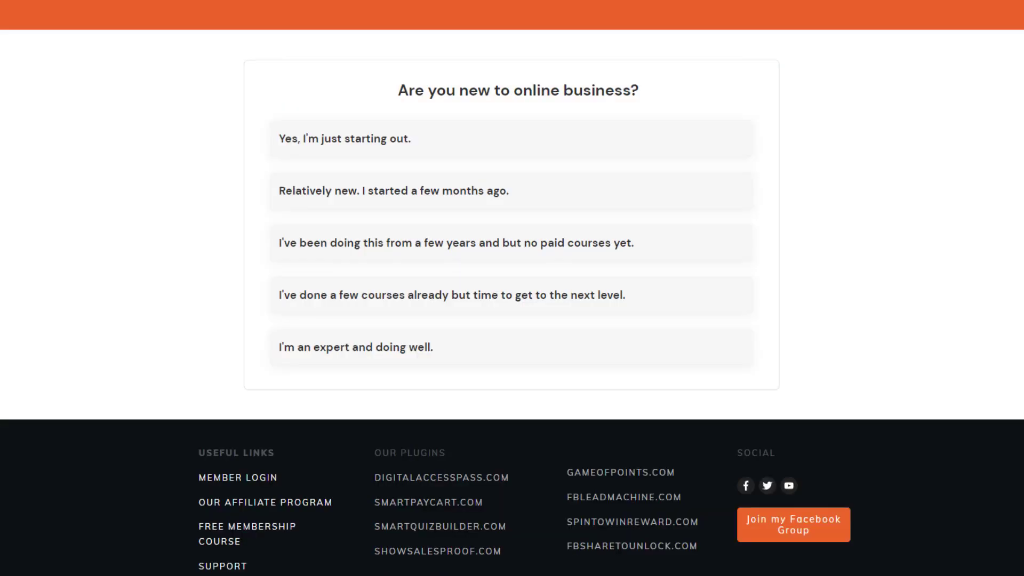
left_click(458, 353)
left_click(542, 418)
left_click(480, 354)
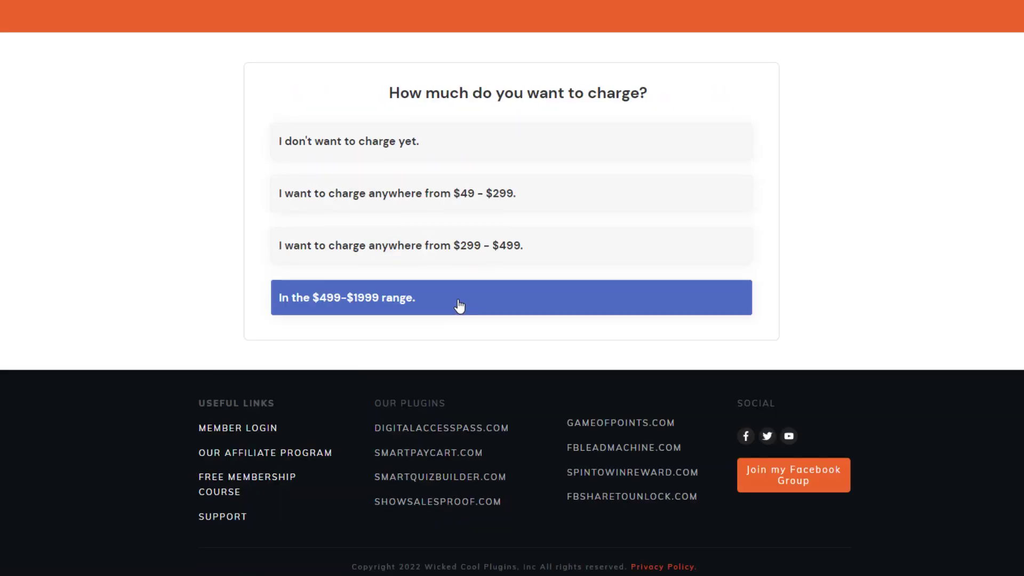
left_click(458, 306)
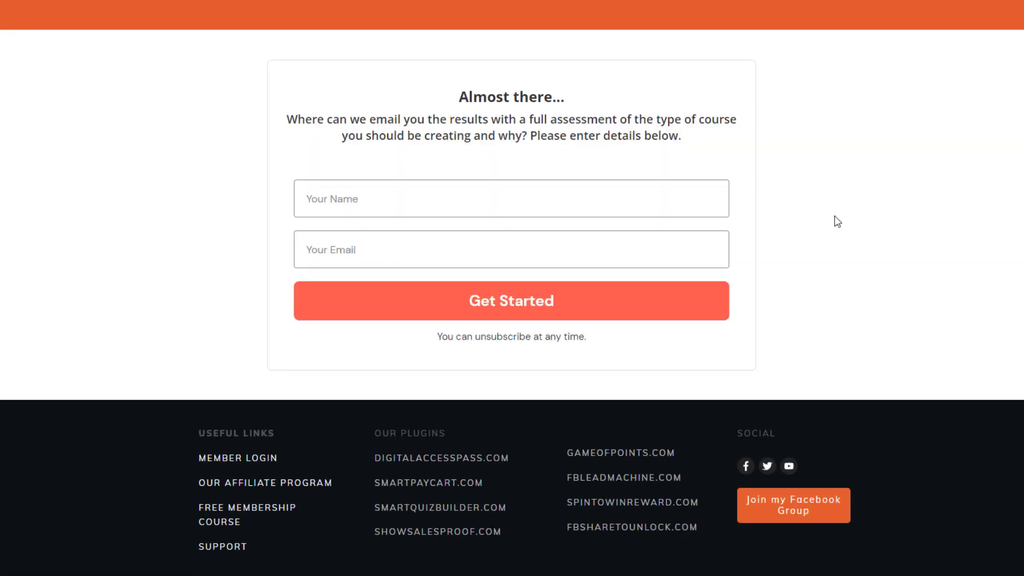
key("Return")
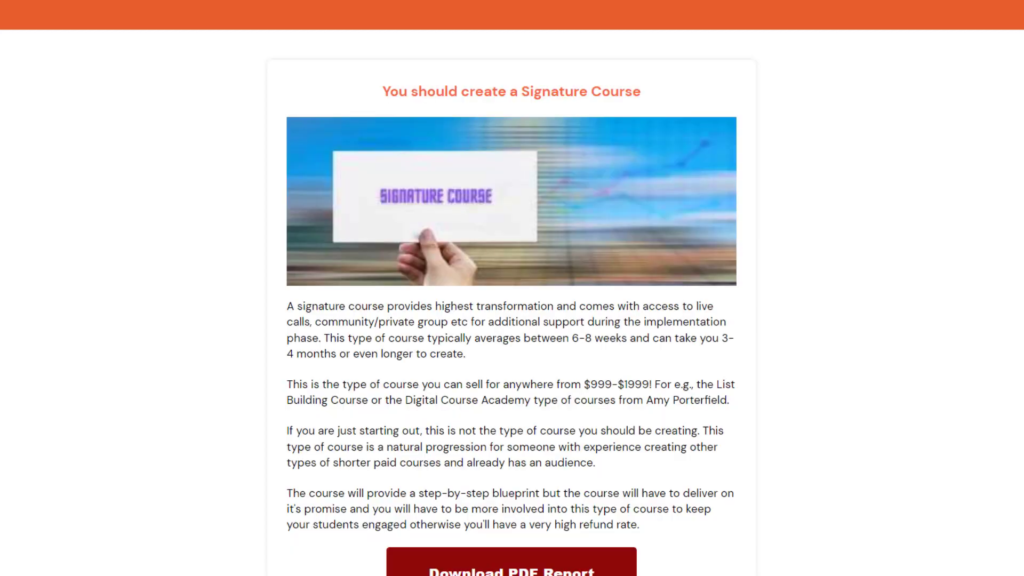
Step: Open the PDF report for the Signature Course outcome and review its cover, result details and closing page
scroll(639, 438, "down", 2)
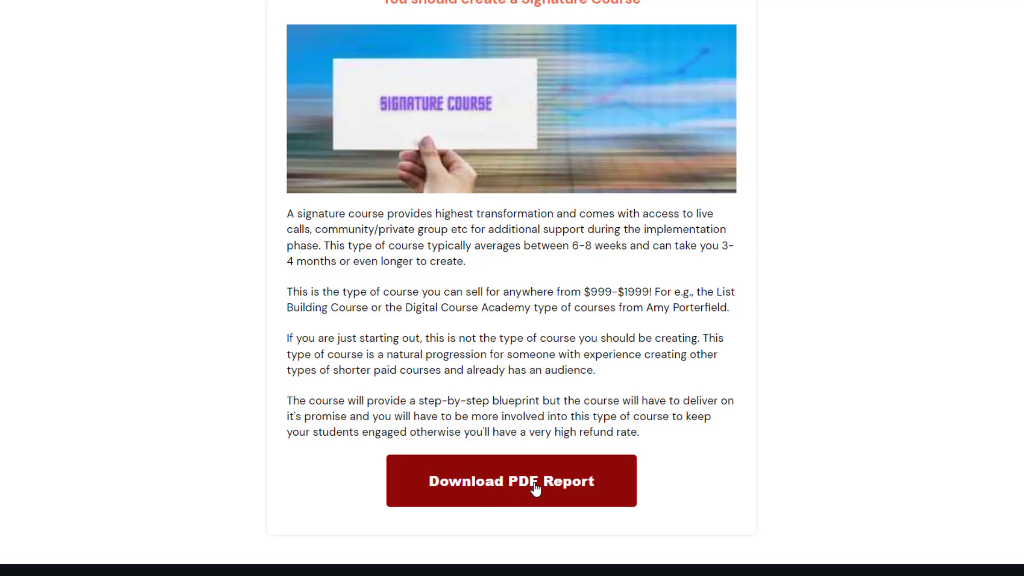
left_click(534, 488)
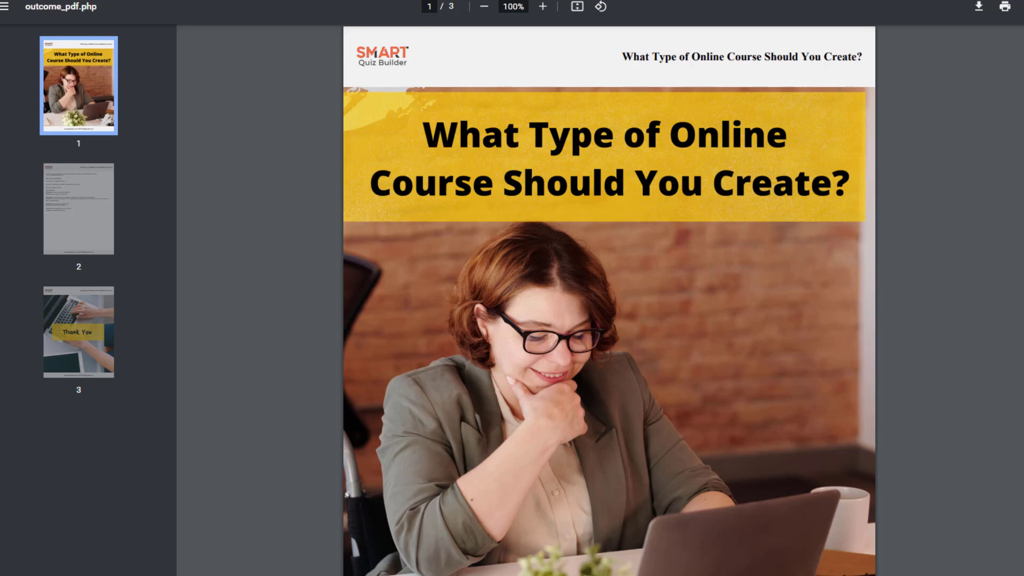
scroll(609, 303, "down", 2)
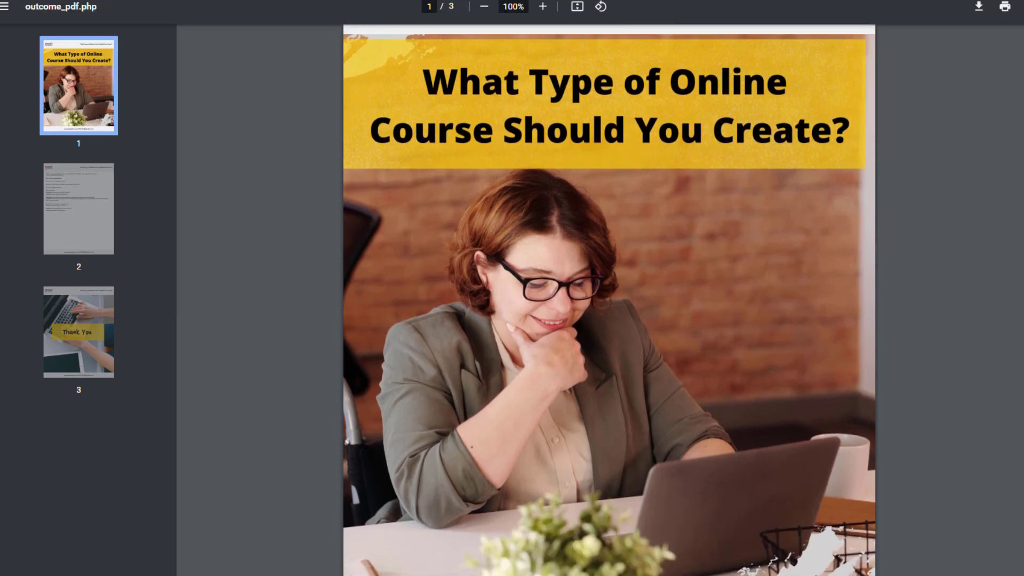
scroll(609, 302, "down", 3)
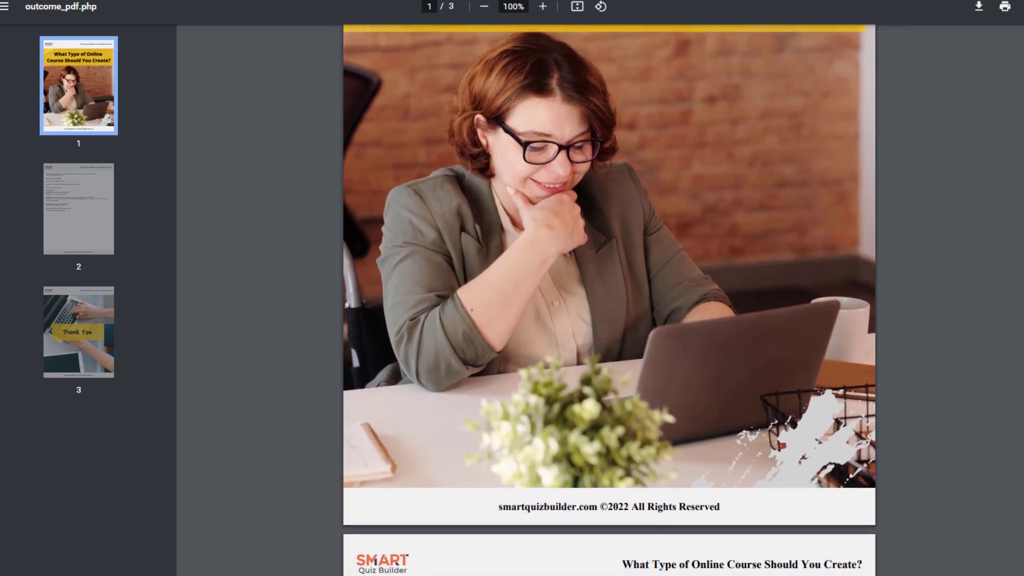
scroll(608, 302, "down", 5)
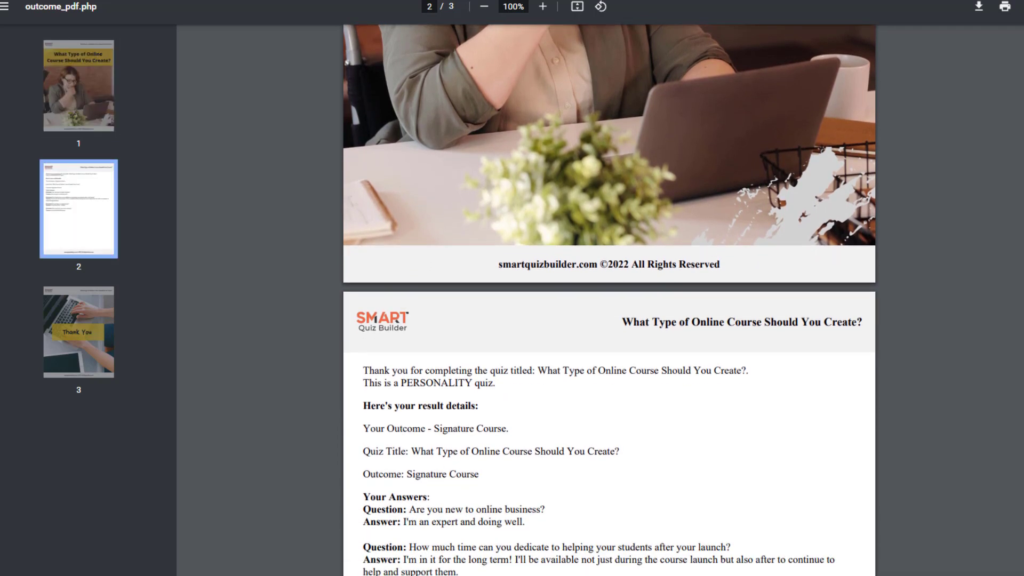
scroll(609, 302, "down", 4)
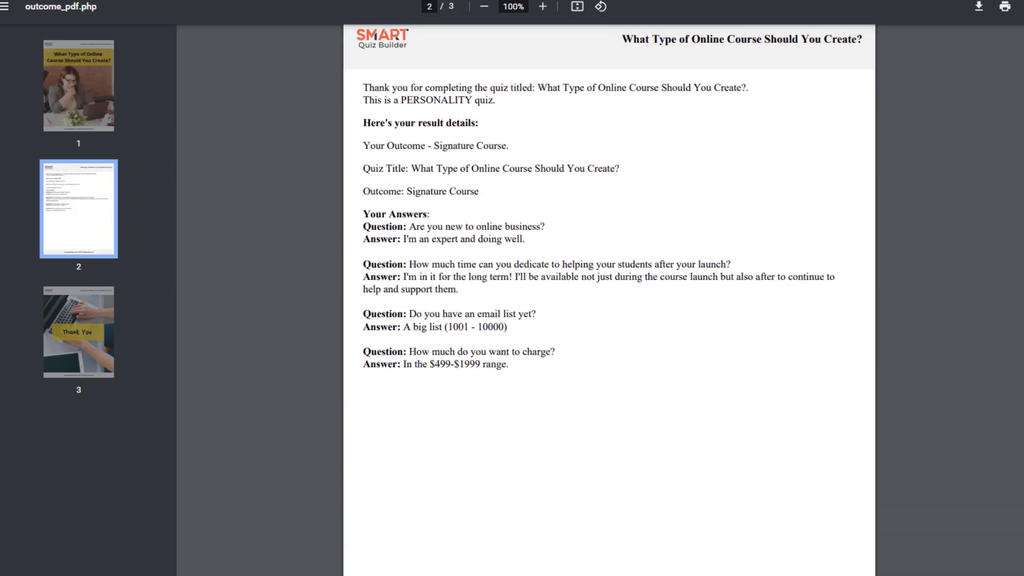
scroll(609, 303, "down", 12)
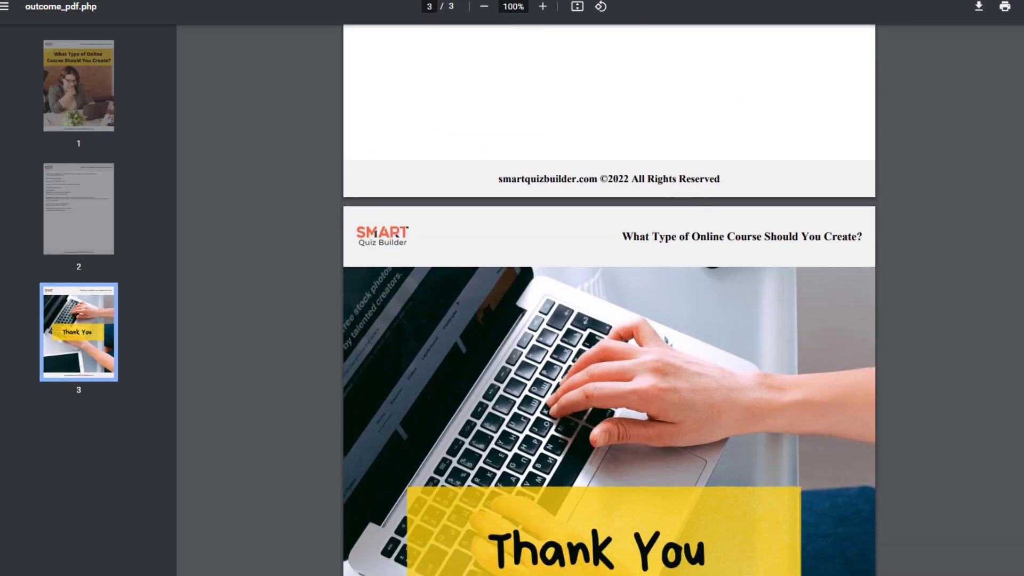
scroll(609, 302, "down", 6)
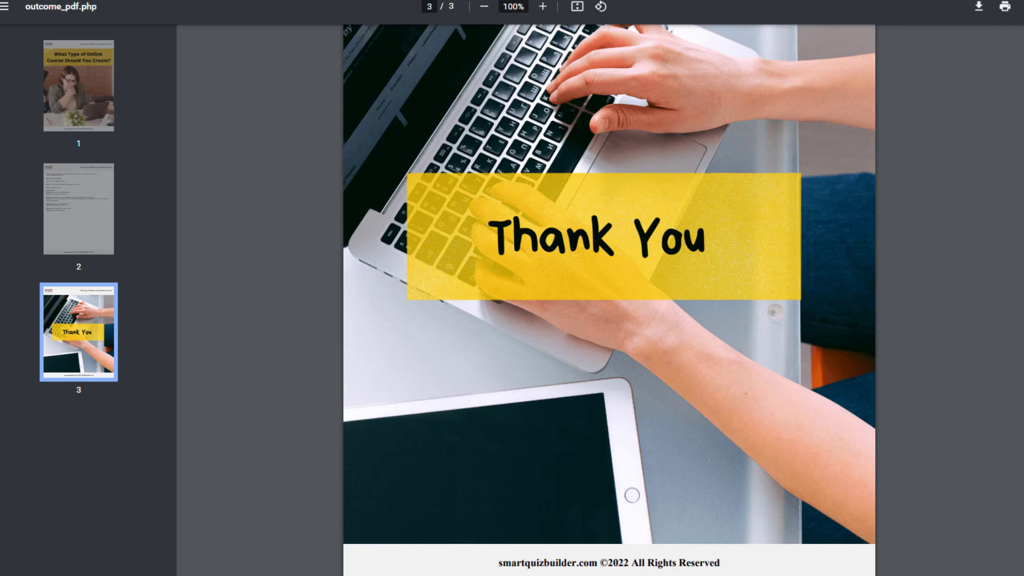
scroll(609, 303, "up", 20)
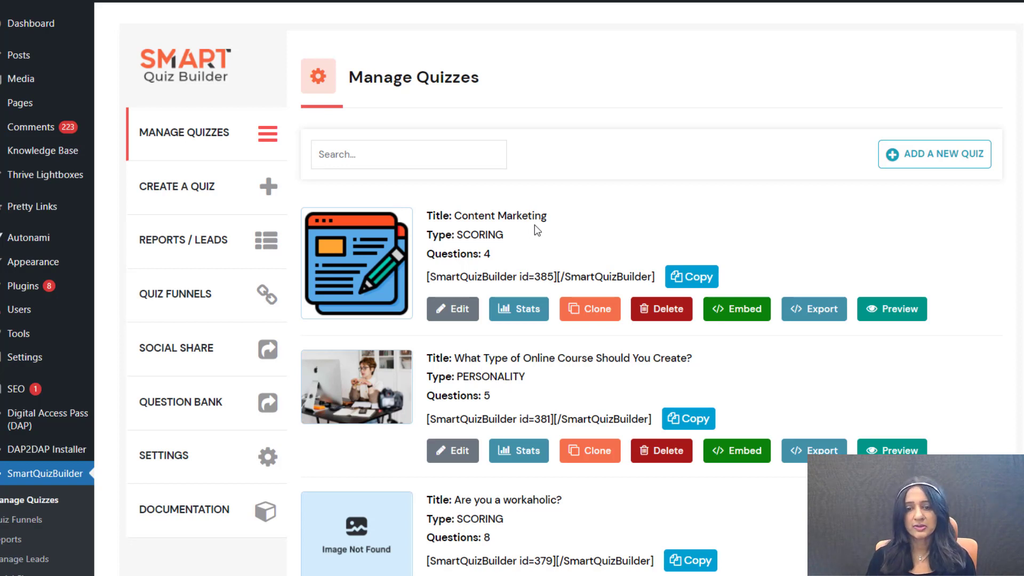
Step: Examine the pre-built quiz templates offered for a new quiz, and return to the list of existing quizzes
left_click(950, 155)
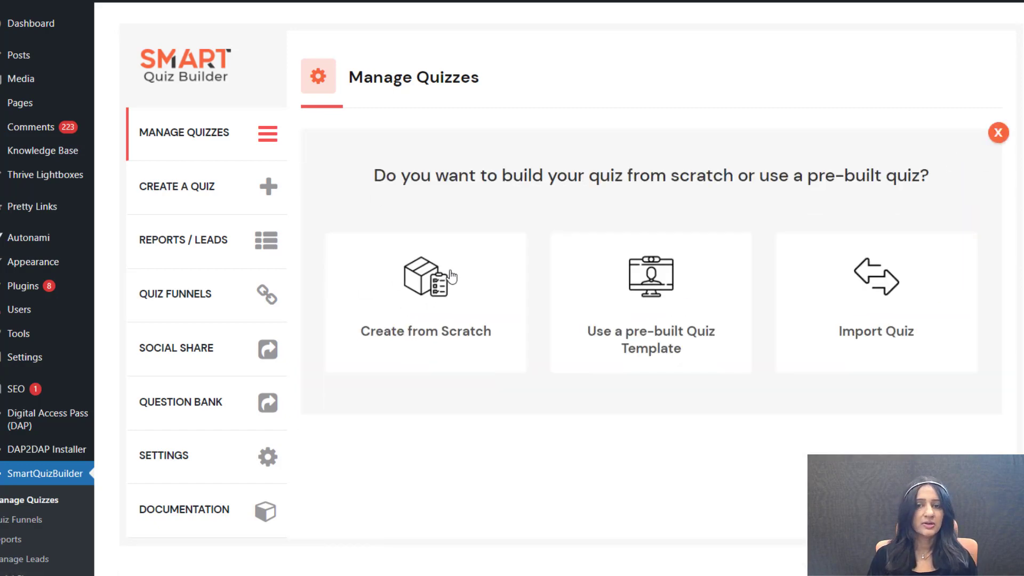
left_click(689, 302)
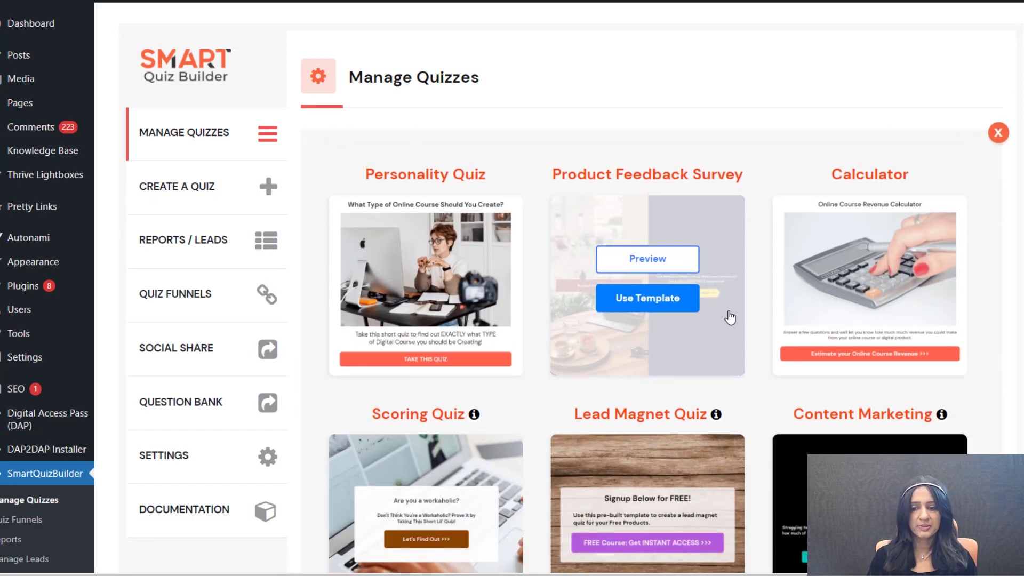
scroll(773, 330, "down", 3)
mouse_move(922, 454)
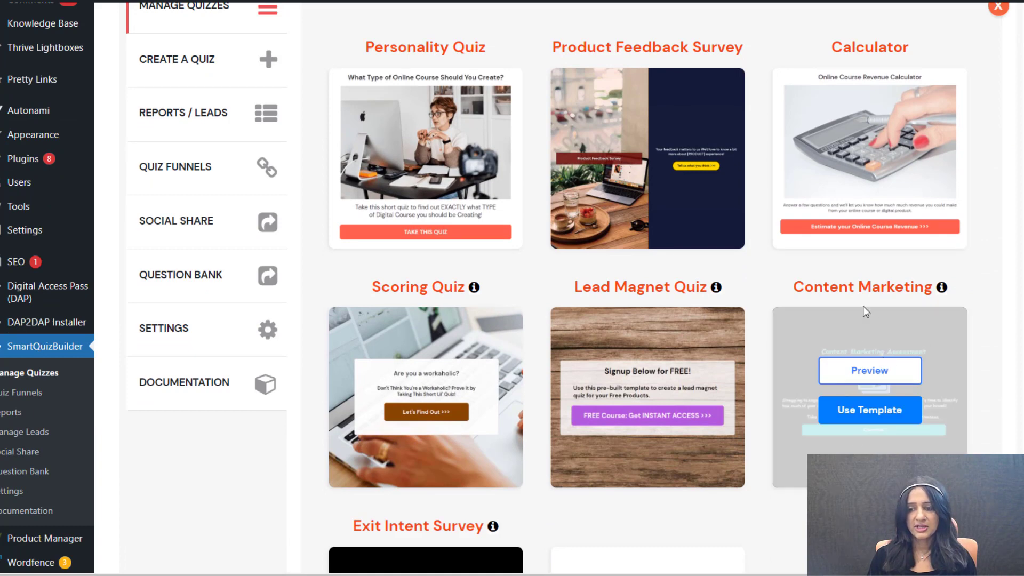
scroll(937, 377, "up", 3)
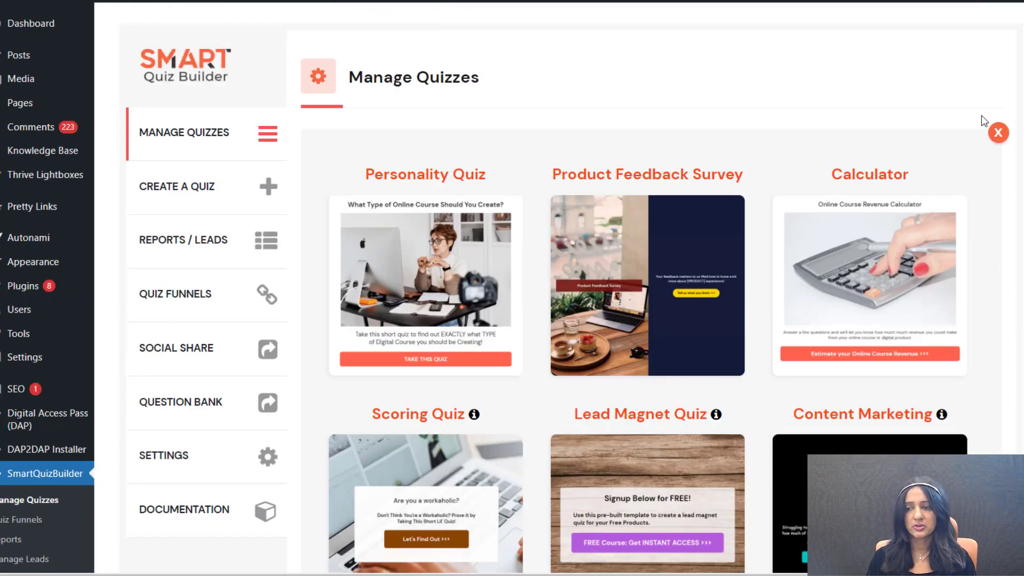
left_click(998, 135)
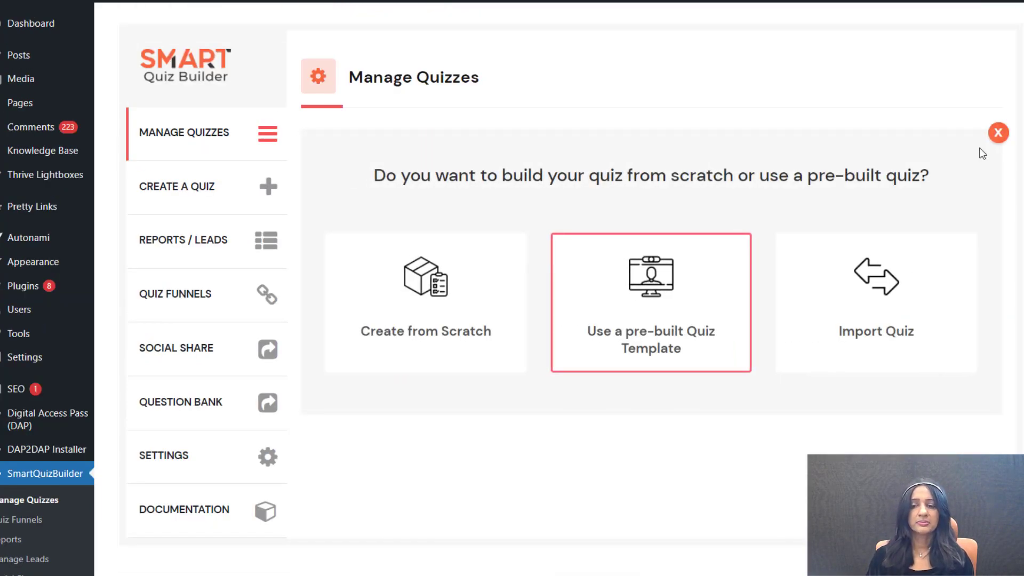
left_click(999, 131)
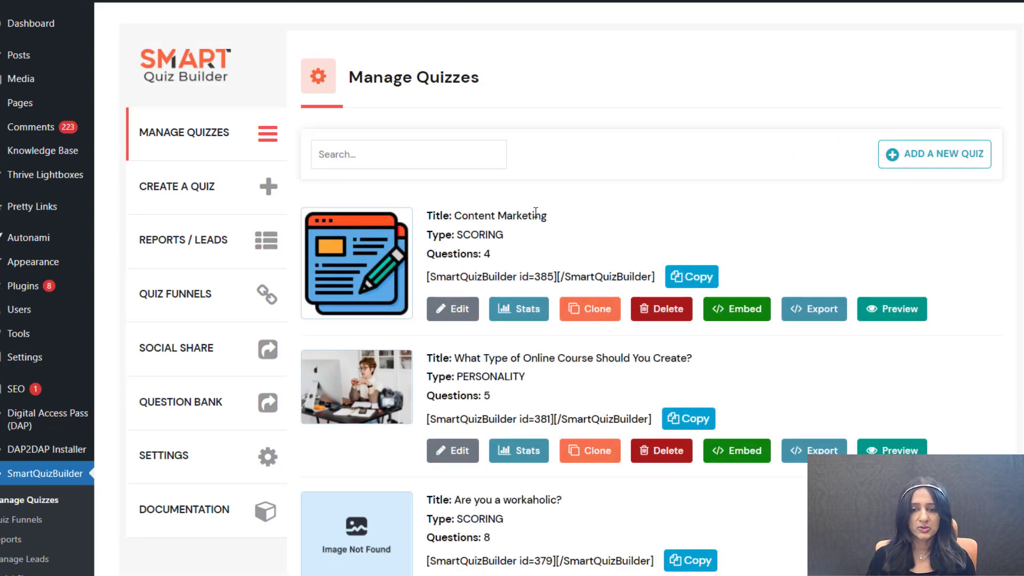
Step: Open the Content Marketing quiz for editing and review its name, description and quiz type in the basic settings
left_click(448, 309)
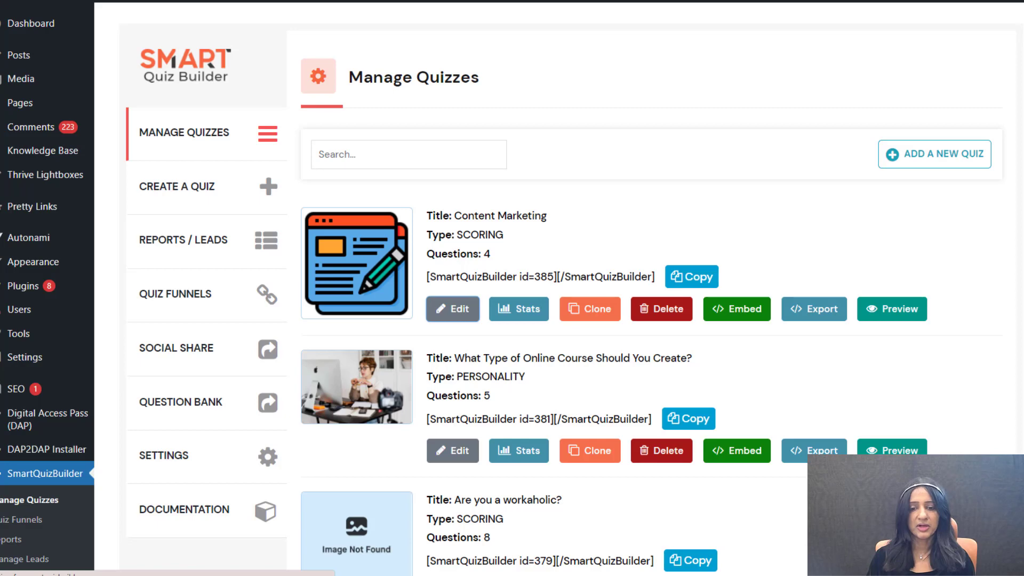
scroll(288, 192, "down", 2)
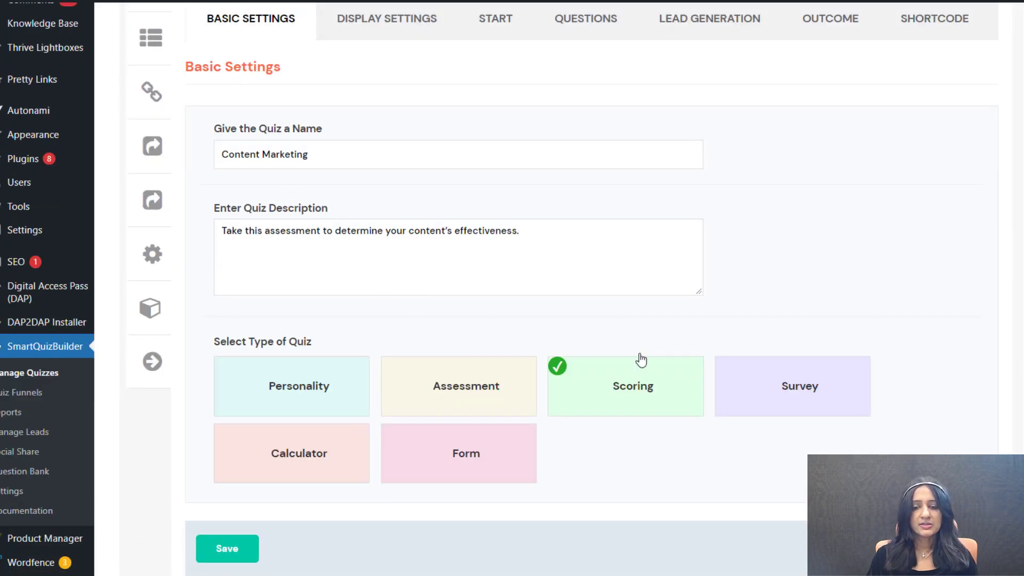
scroll(643, 421, "up", 3)
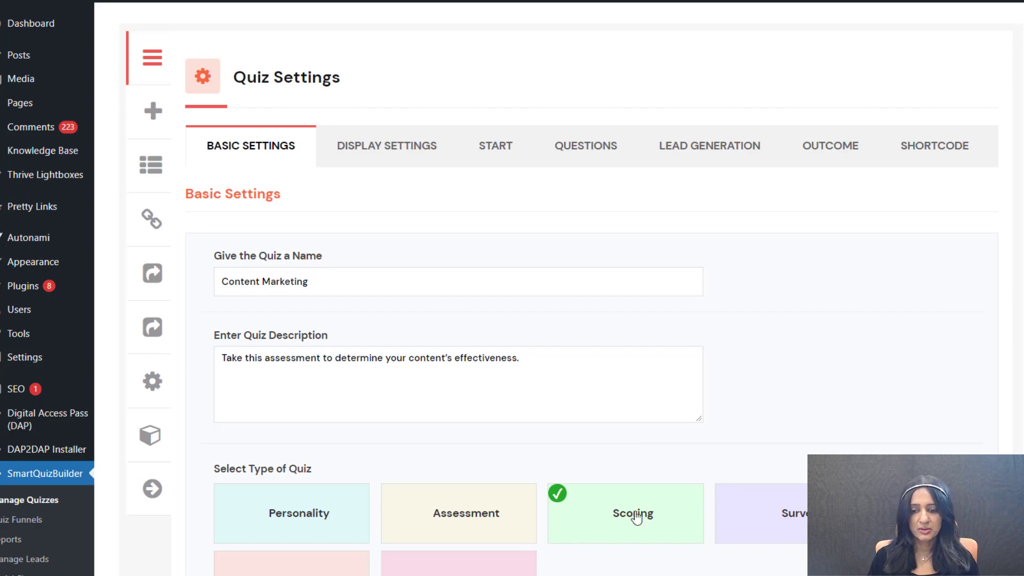
Step: Review the quiz's display settings, from pagination and the opt-in form through to the PDF download option for the outcome screen
left_click(413, 161)
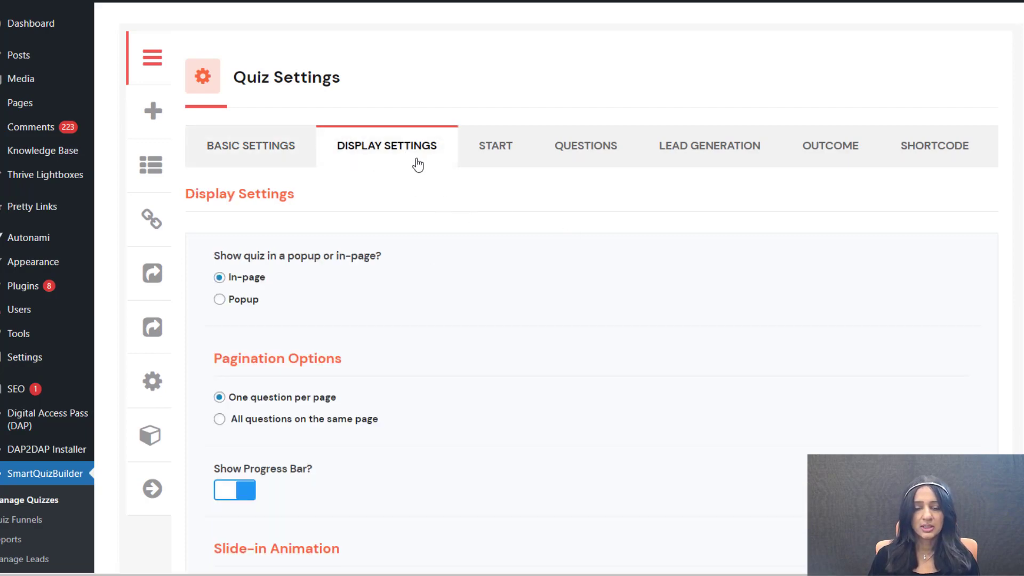
scroll(577, 235, "down", 1)
scroll(261, 151, "down", 2)
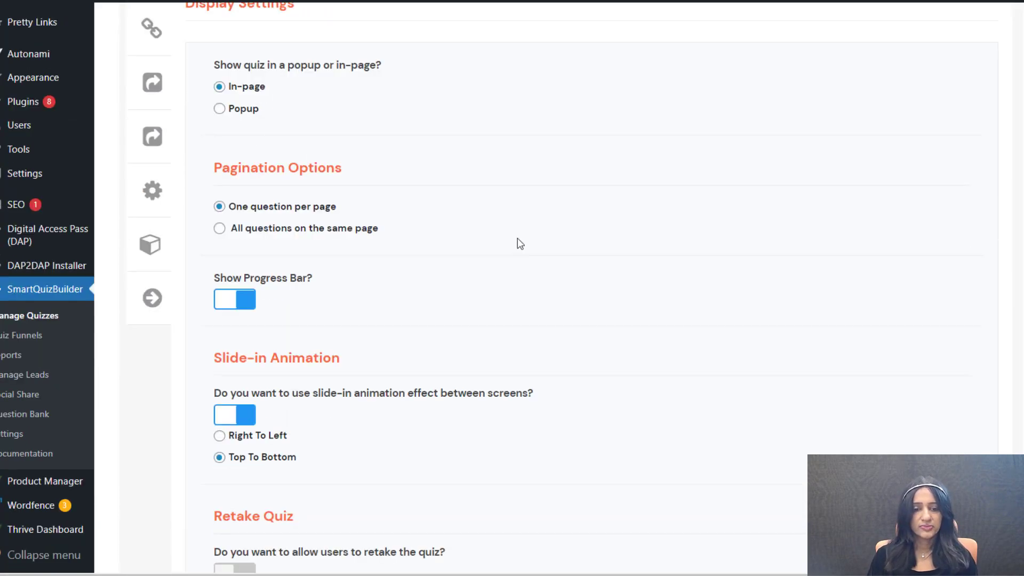
scroll(624, 242, "down", 2)
scroll(624, 243, "down", 15)
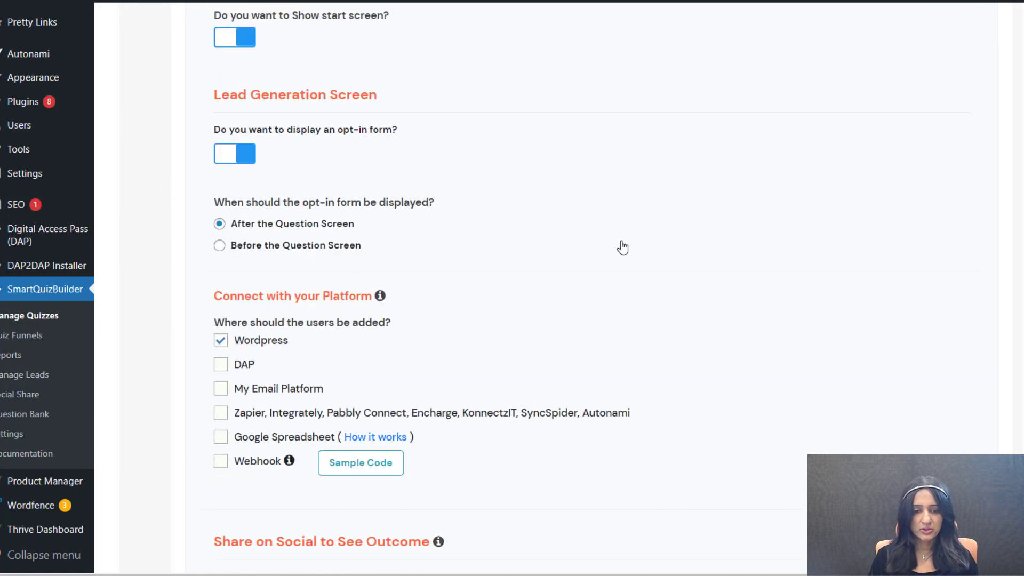
scroll(622, 248, "down", 8)
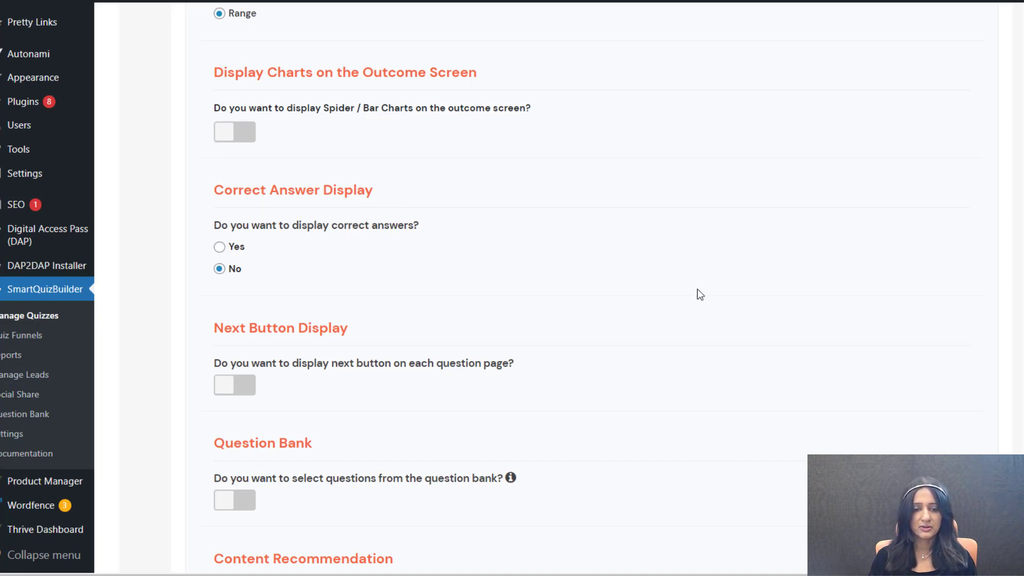
scroll(658, 294, "down", 11)
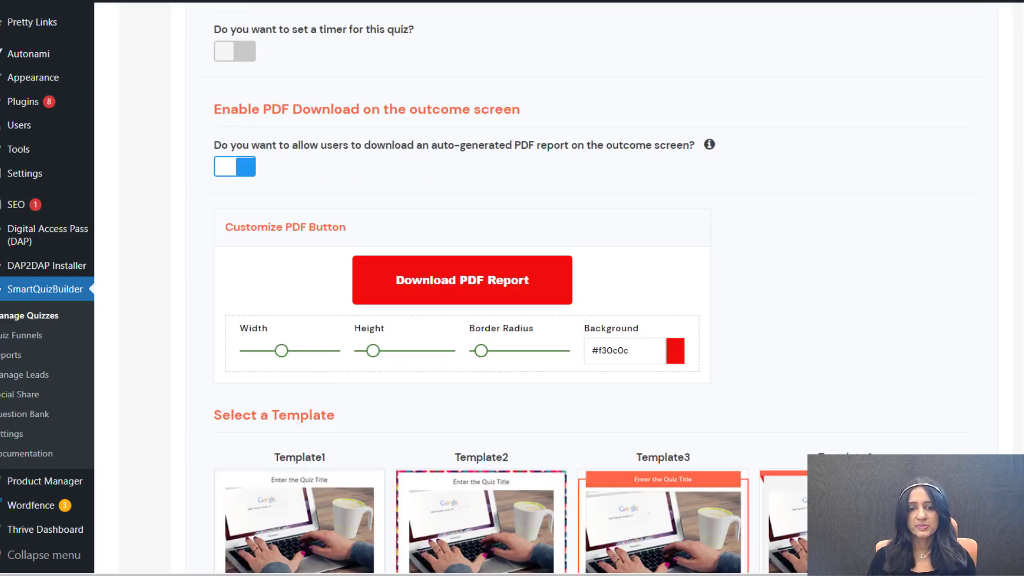
Step: Turn the auto-generated PDF report download on the outcome screen off and back on in the display settings
scroll(485, 176, "up", 20)
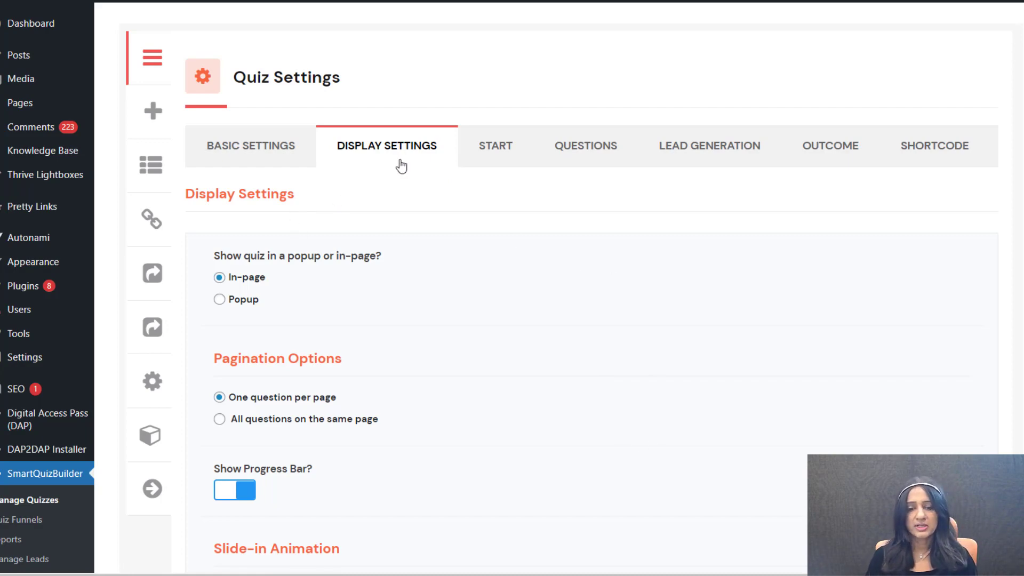
scroll(546, 288, "down", 15)
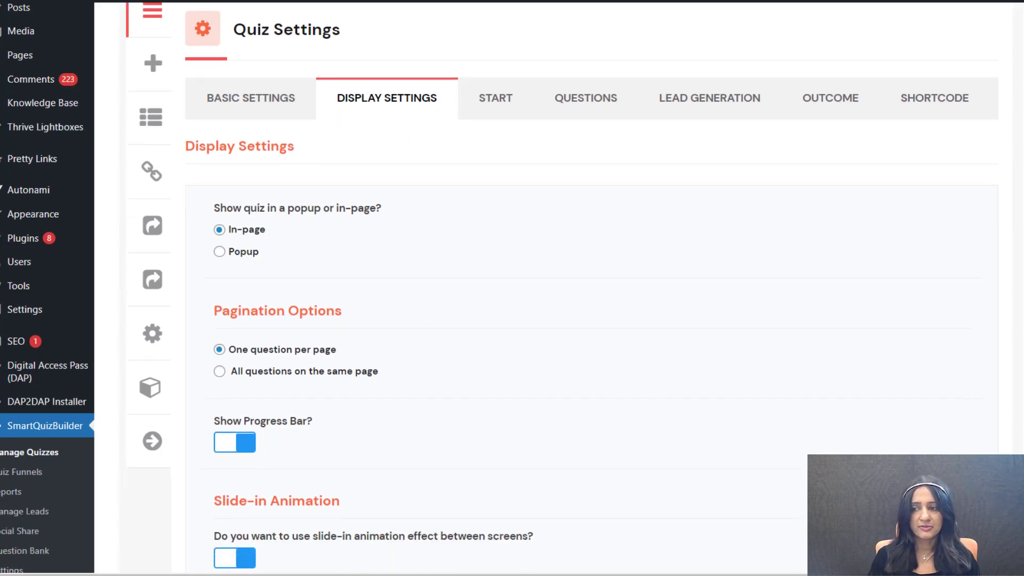
scroll(546, 287, "down", 20)
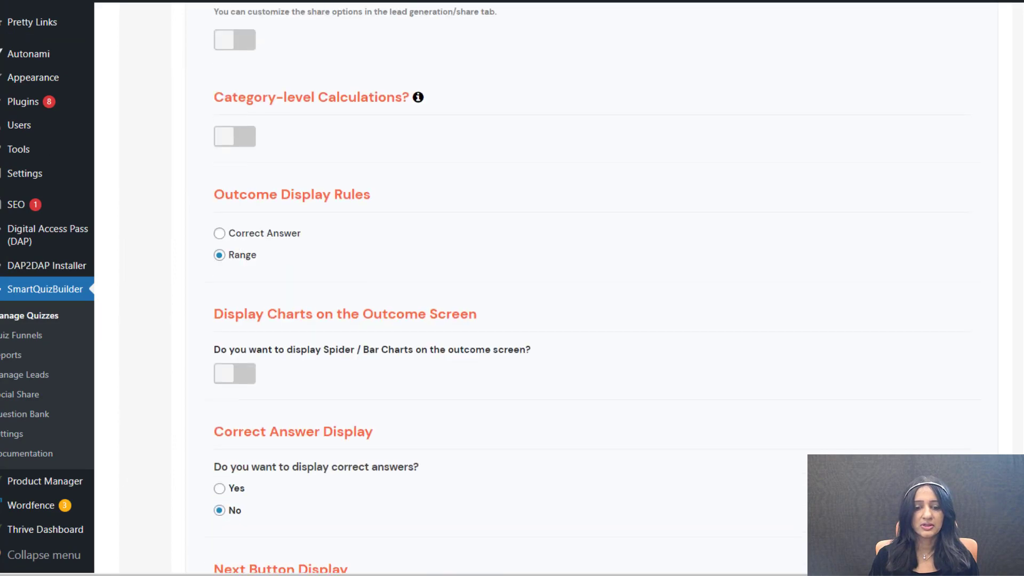
scroll(1016, 425, "down", 1)
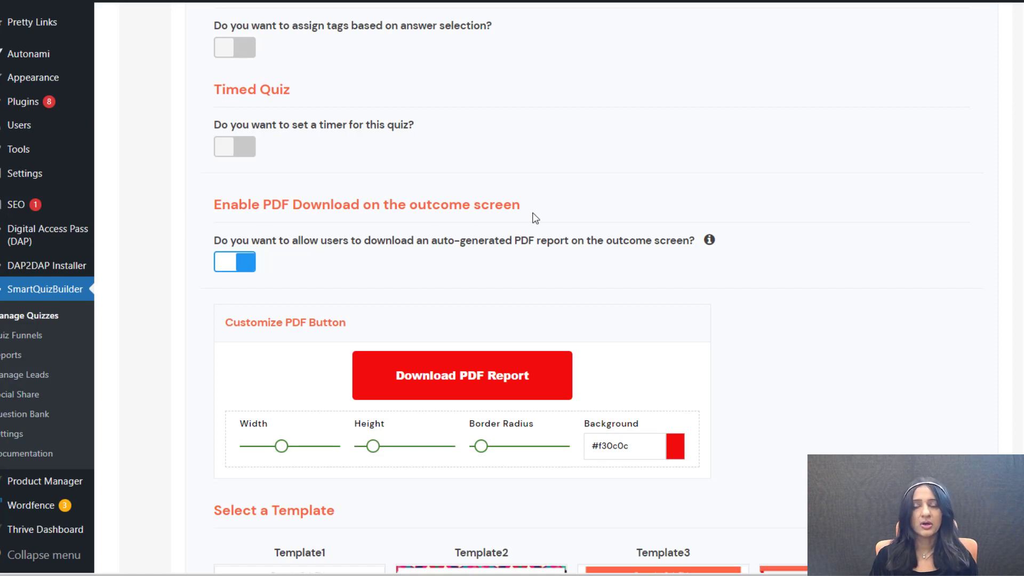
left_click(237, 270)
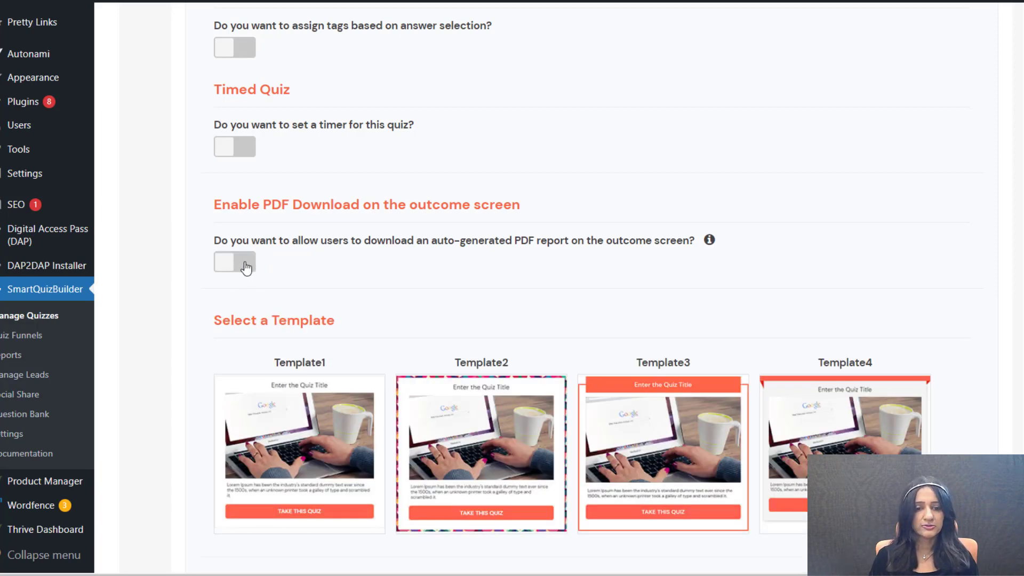
left_click(241, 264)
Step: Open the Download PDF Report button's text for editing, and examine its customization options and the available quiz templates
scroll(880, 298, "down", 1)
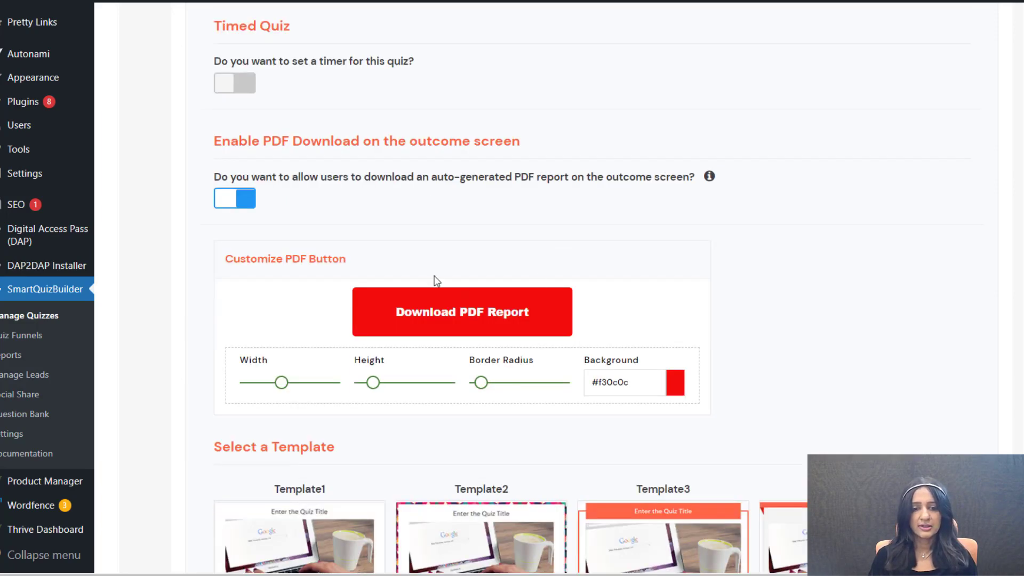
left_click(505, 316)
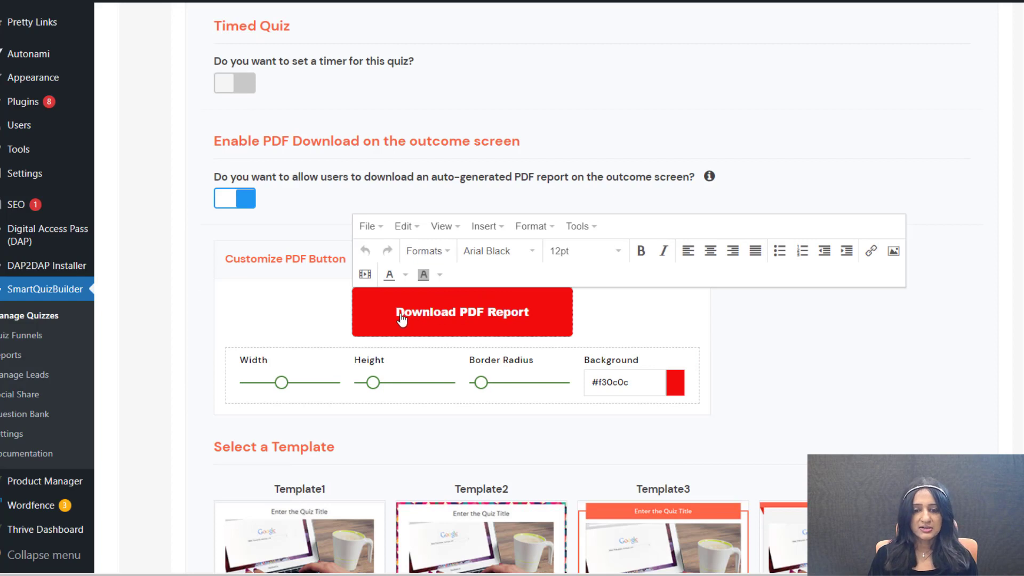
left_click(725, 383)
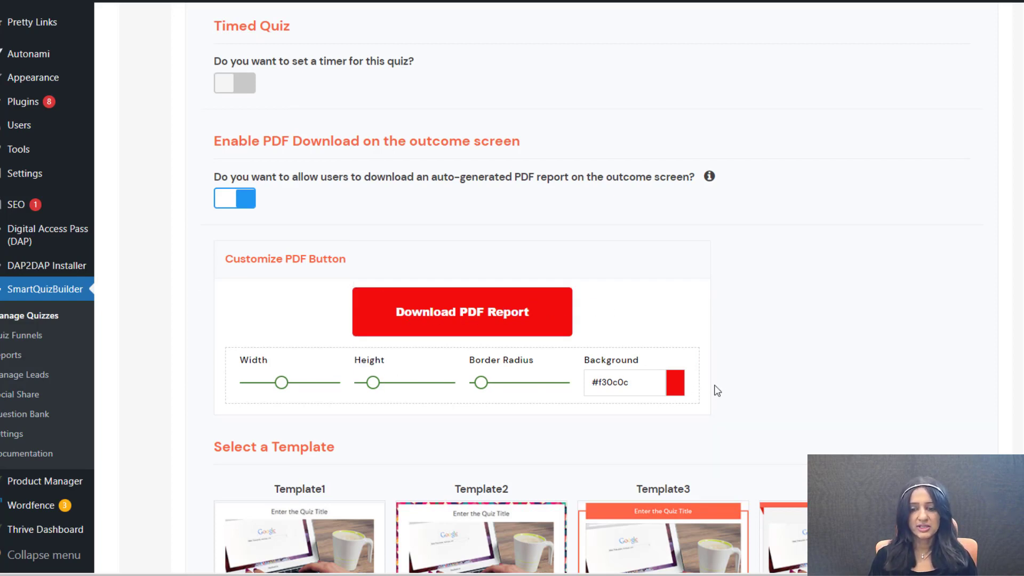
scroll(324, 96, "down", 1)
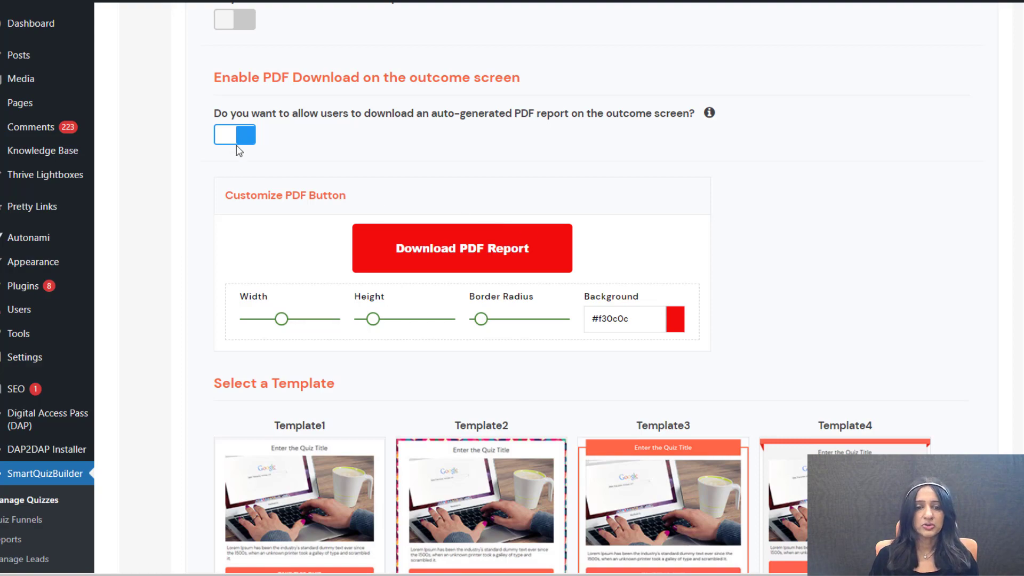
scroll(964, 345, "down", 2)
scroll(222, 395, "down", 5)
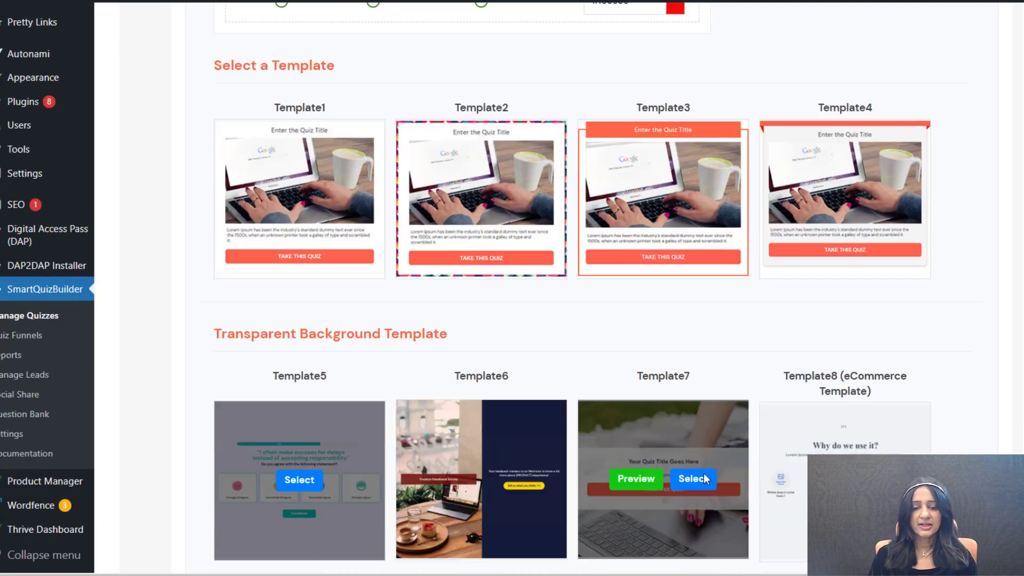
Step: View the quiz's start screen and check the option in the display settings that controls whether it is shown
scroll(640, 144, "up", 20)
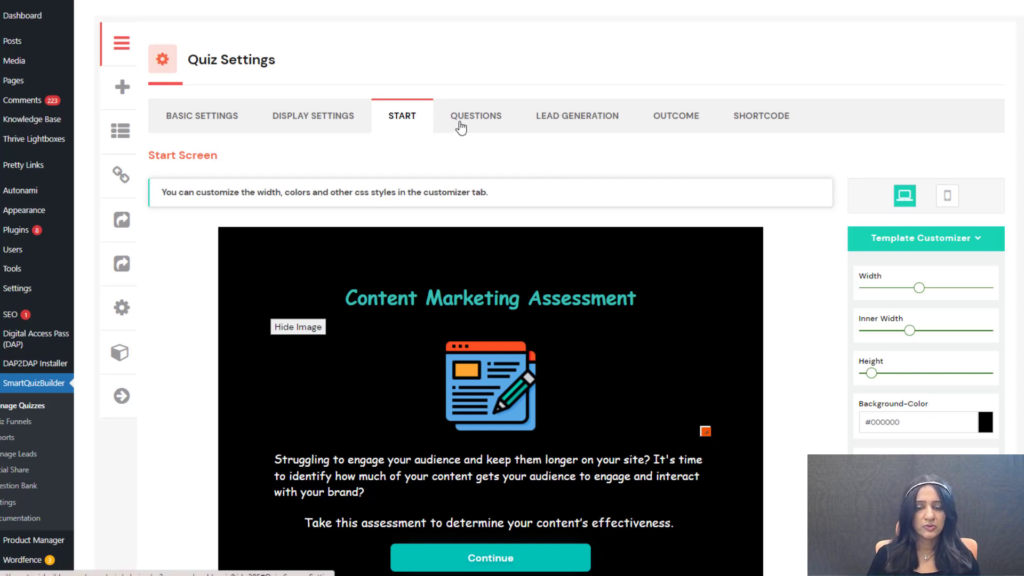
left_click(311, 120)
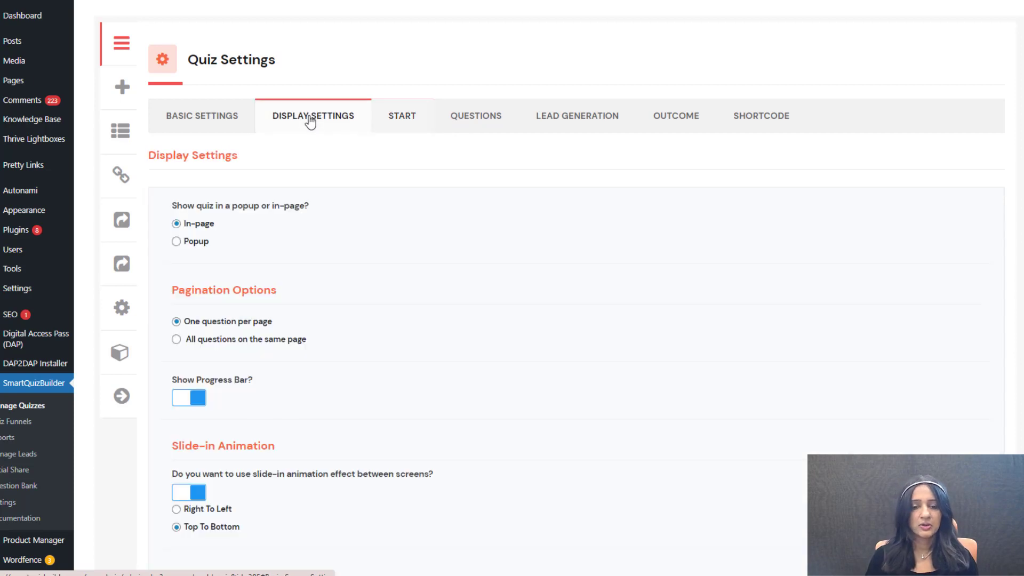
scroll(274, 370, "down", 6)
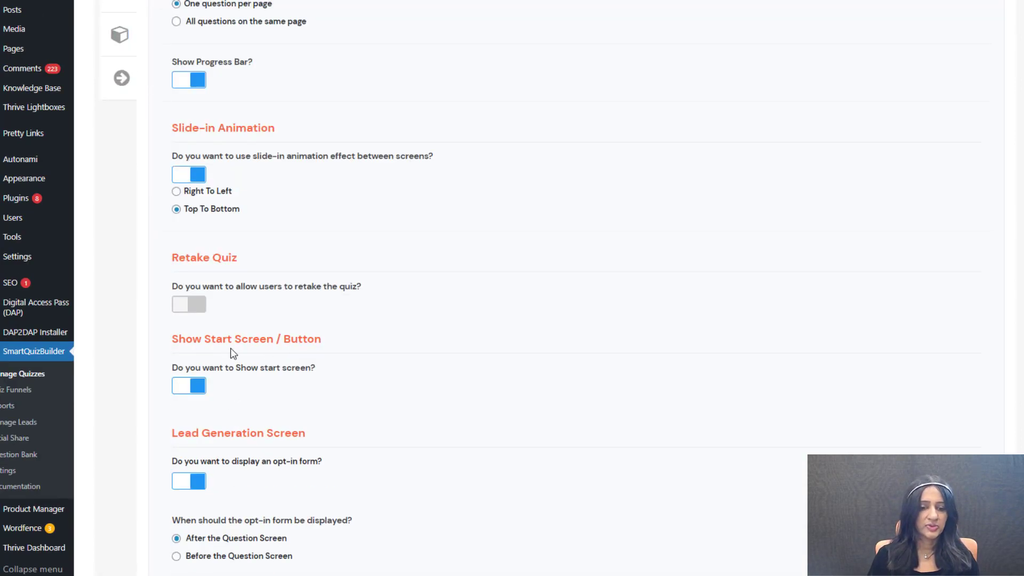
scroll(517, 245, "up", 6)
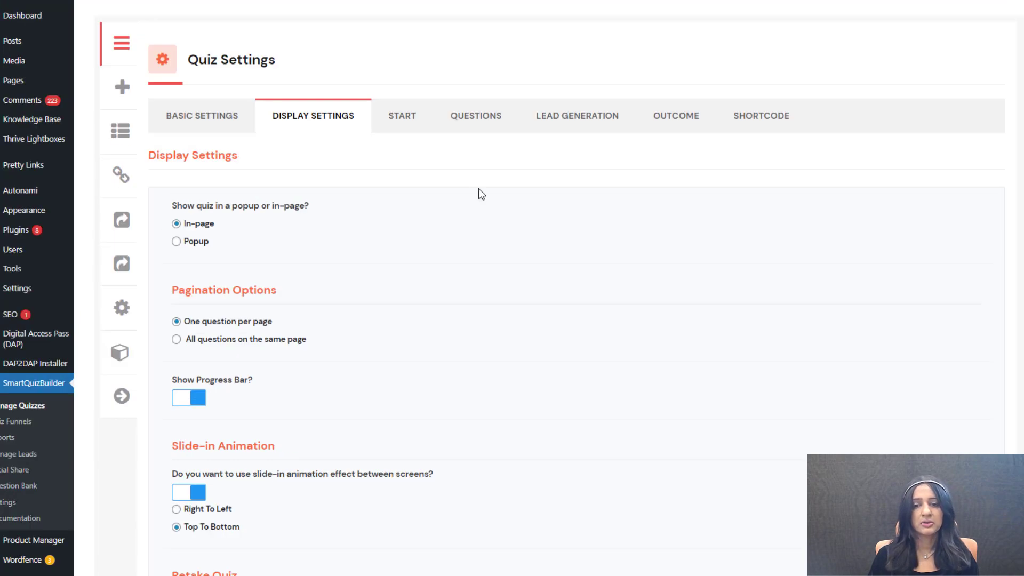
Step: Open the quiz's questions and look through Questions 1 to 4 in order
left_click(448, 120)
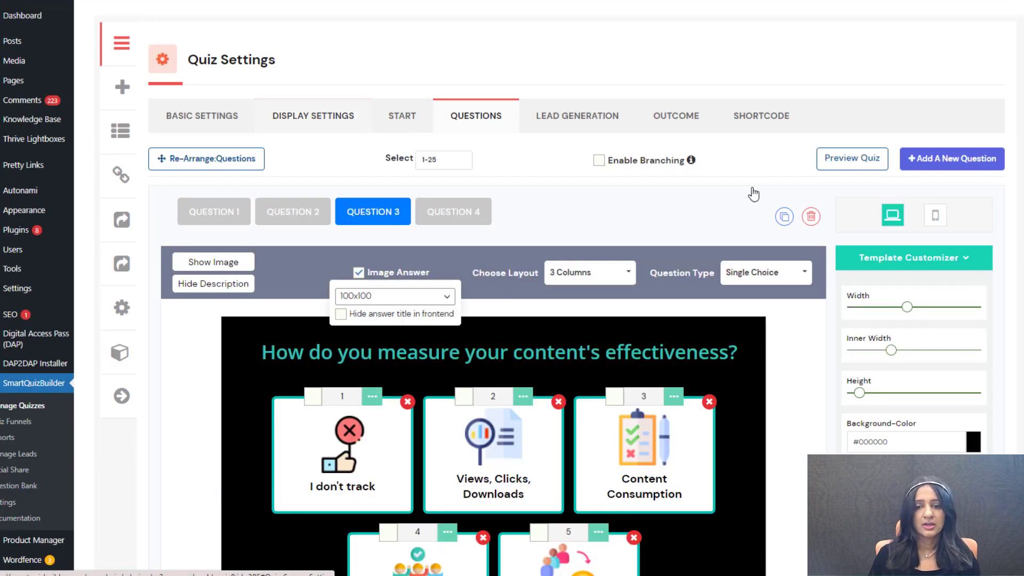
scroll(748, 208, "down", 1)
scroll(746, 217, "down", 1)
left_click(214, 84)
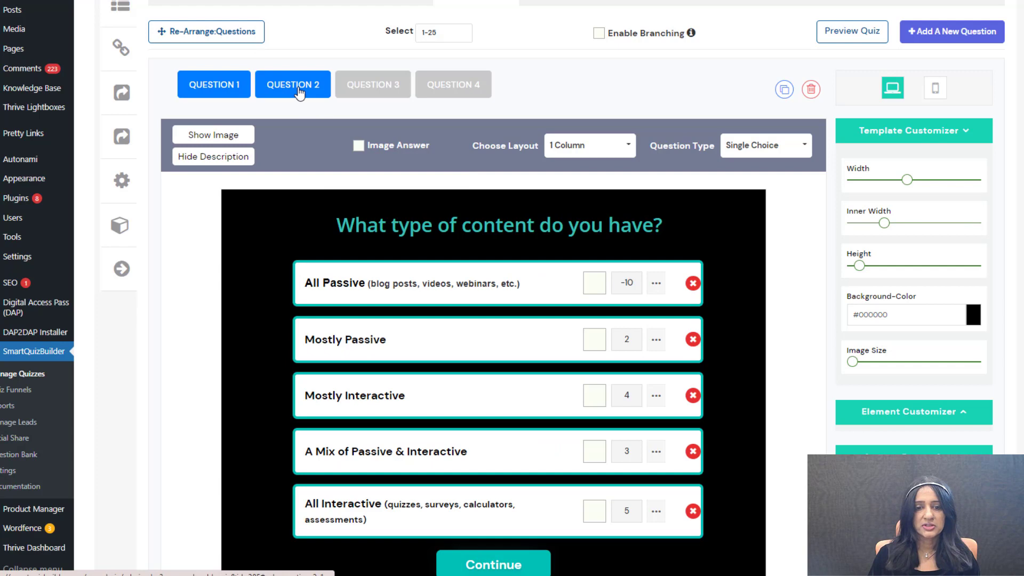
left_click(293, 84)
left_click(372, 85)
left_click(454, 85)
scroll(269, 264, "up", 2)
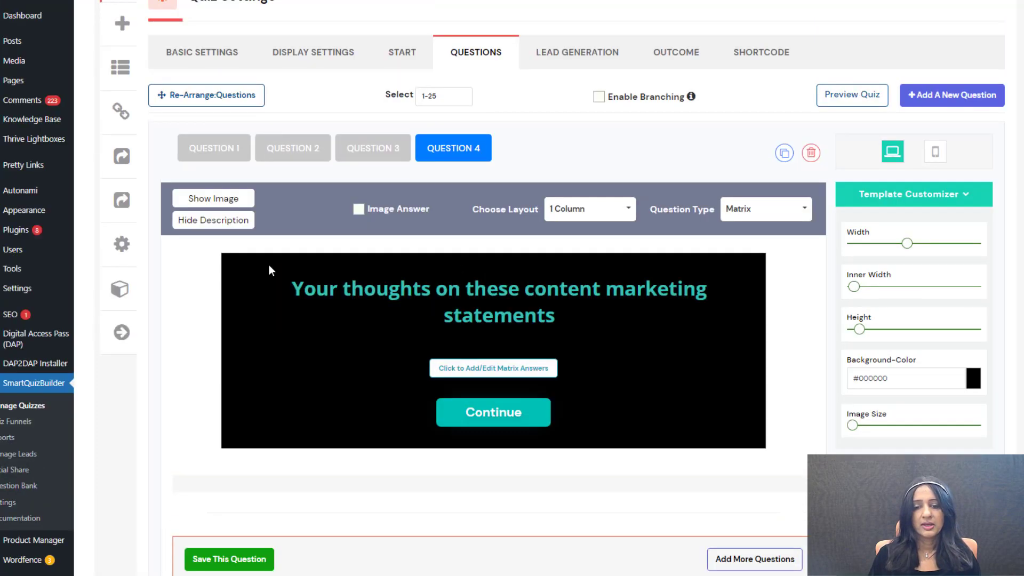
Step: Return to Question 1 and examine the points assigned to each content type answer
left_click(191, 221)
scroll(540, 338, "down", 1)
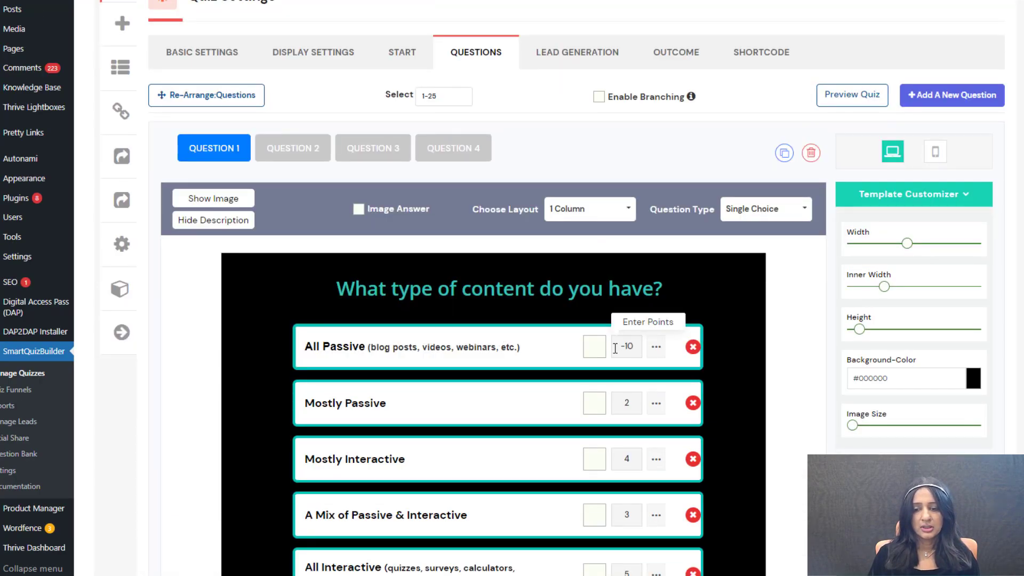
scroll(479, 268, "down", 2)
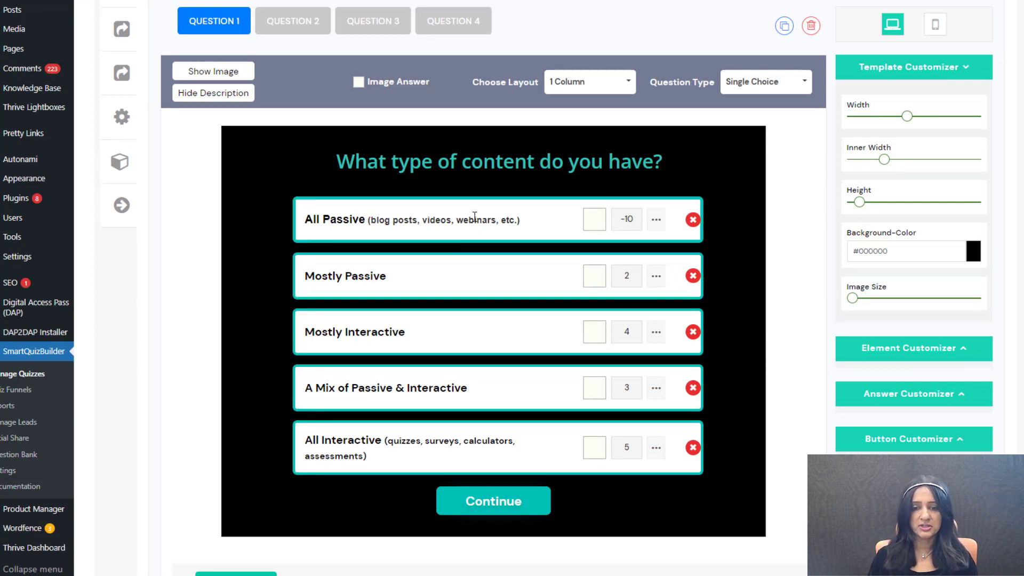
scroll(229, 266, "up", 2)
Step: Inspect the matrix answers and point values of Question 2, and close the answer editor without changes
left_click(296, 149)
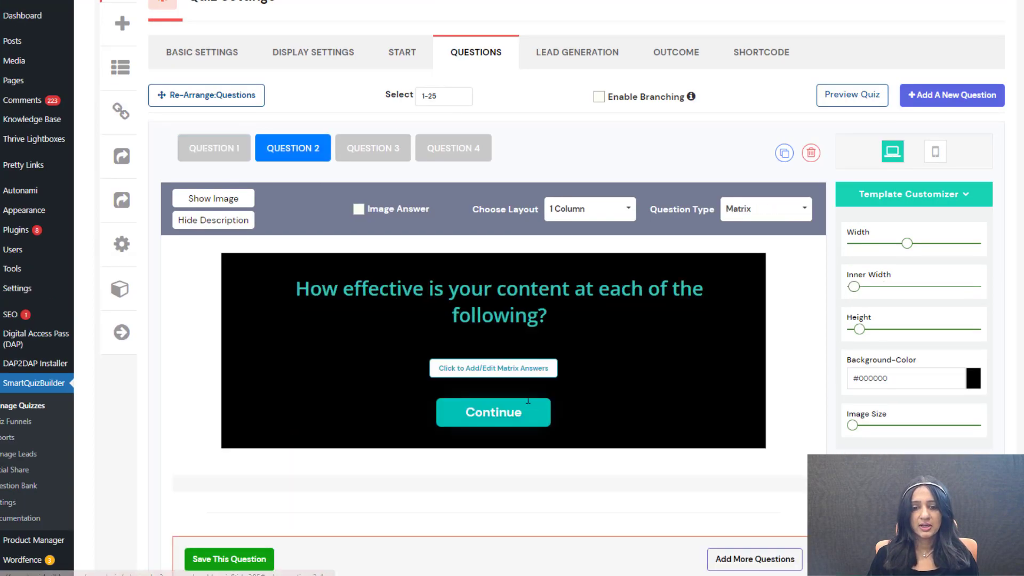
left_click(496, 368)
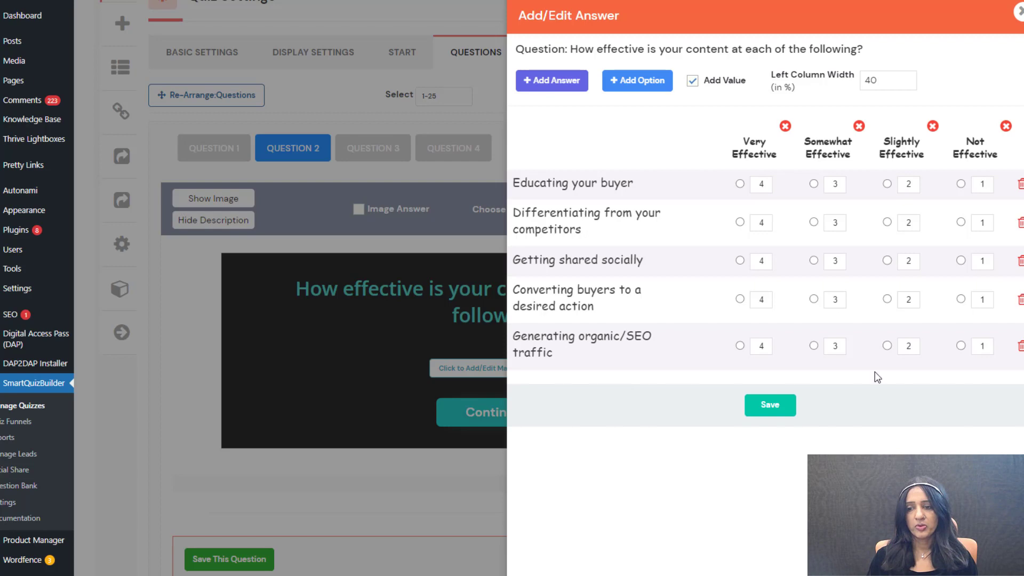
left_click(1019, 11)
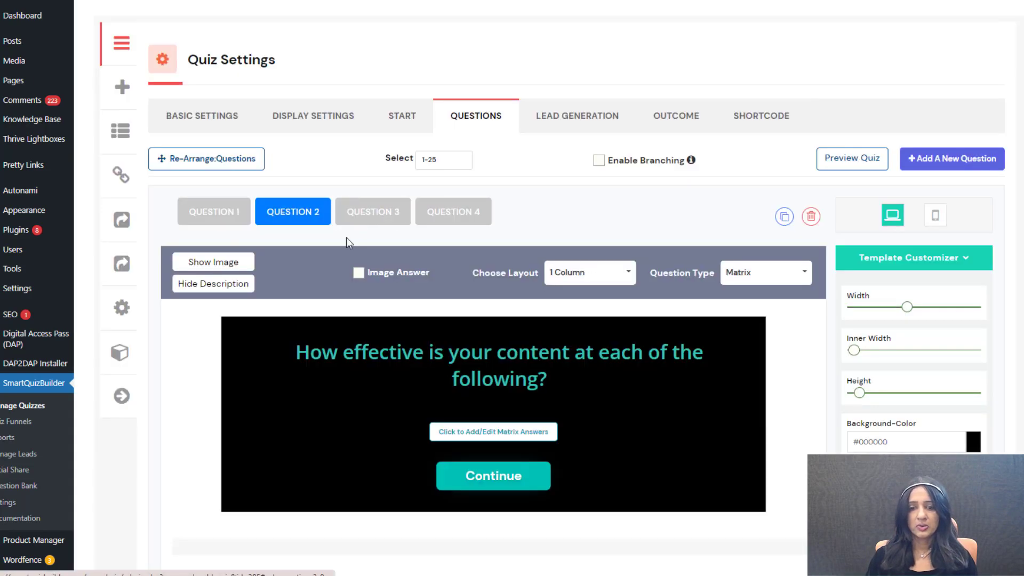
Step: Examine Question 3's image answers and their point values
left_click(373, 211)
scroll(667, 320, "down", 2)
scroll(800, 356, "down", 1)
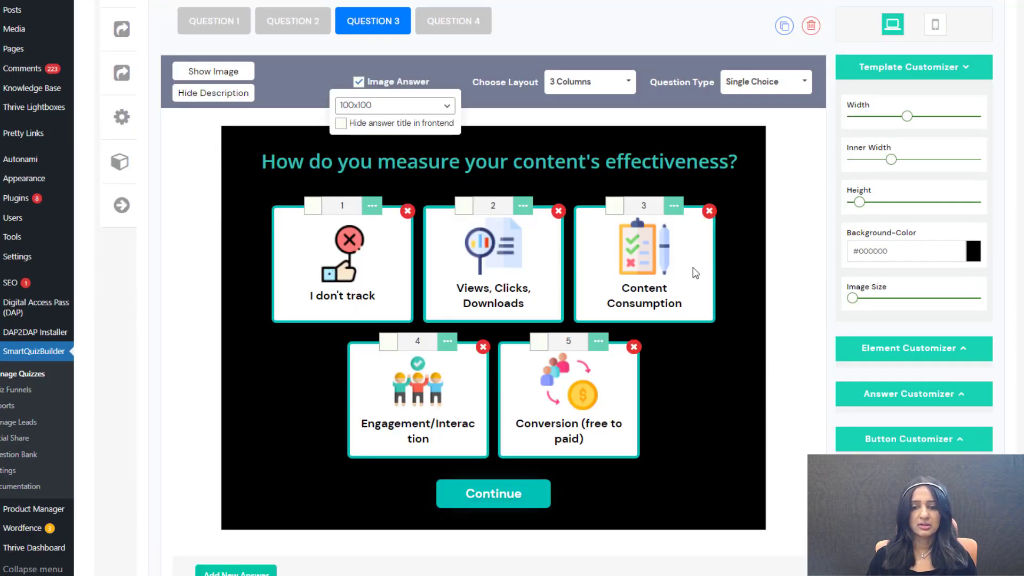
key("Tab")
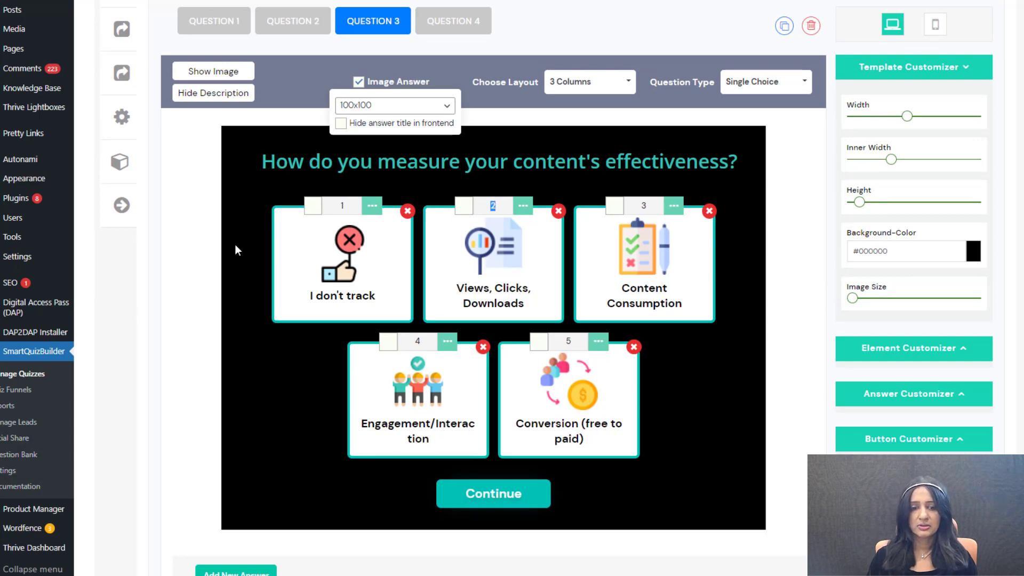
Step: Inspect the matrix answers and point values of Question 4, and close the answer editor without changes
scroll(237, 254, "up", 3)
left_click(454, 211)
left_click(453, 431)
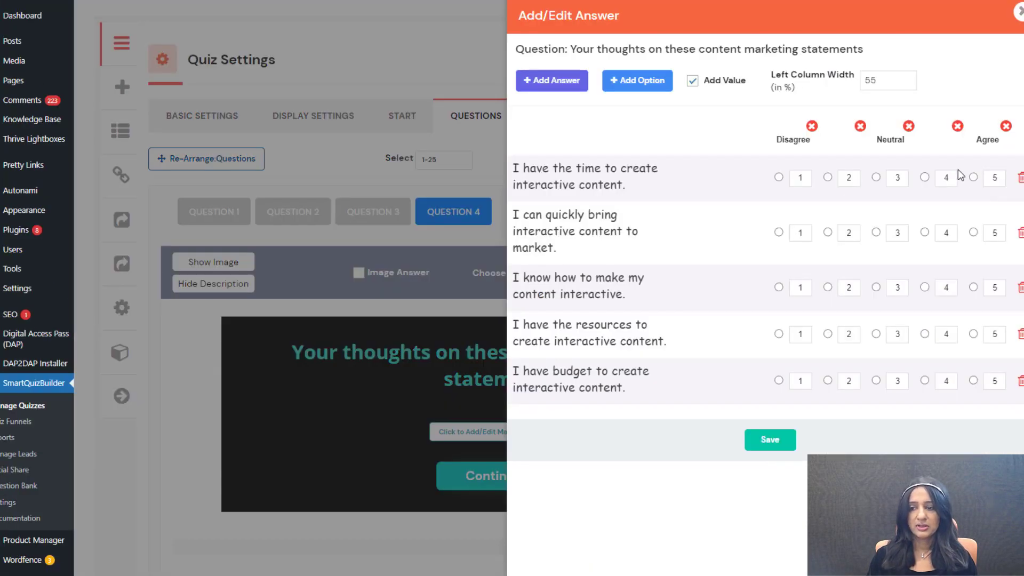
left_click(1017, 13)
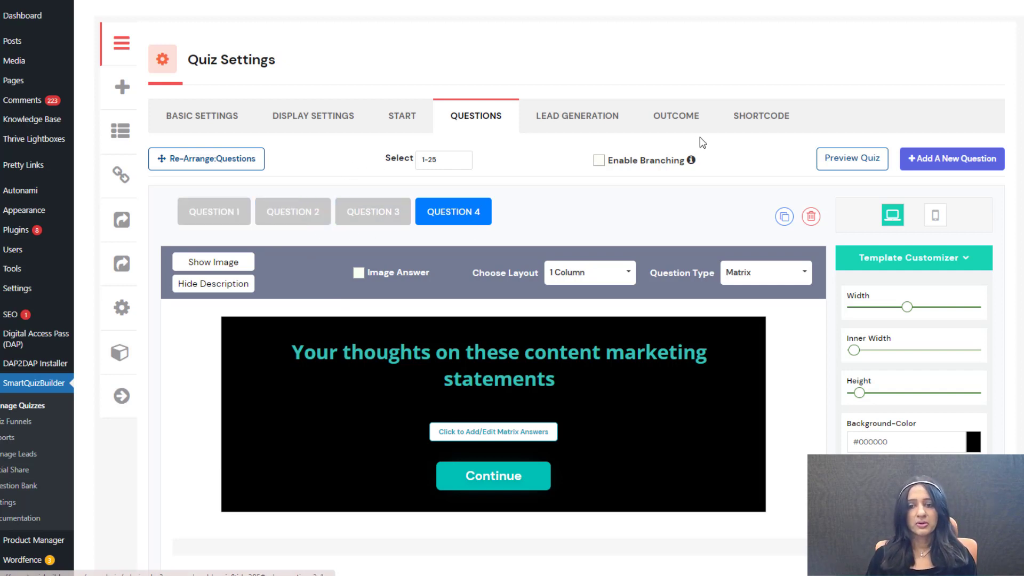
Step: Open the quiz's outcomes and review the titles and score ranges of Outcomes 4, 2, 3 and 1
left_click(664, 124)
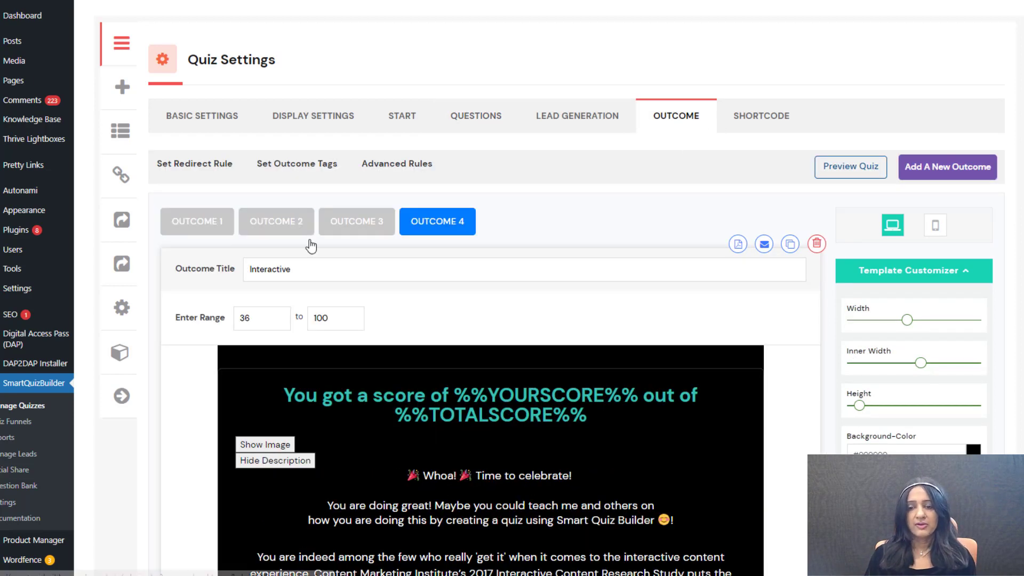
left_click(276, 221)
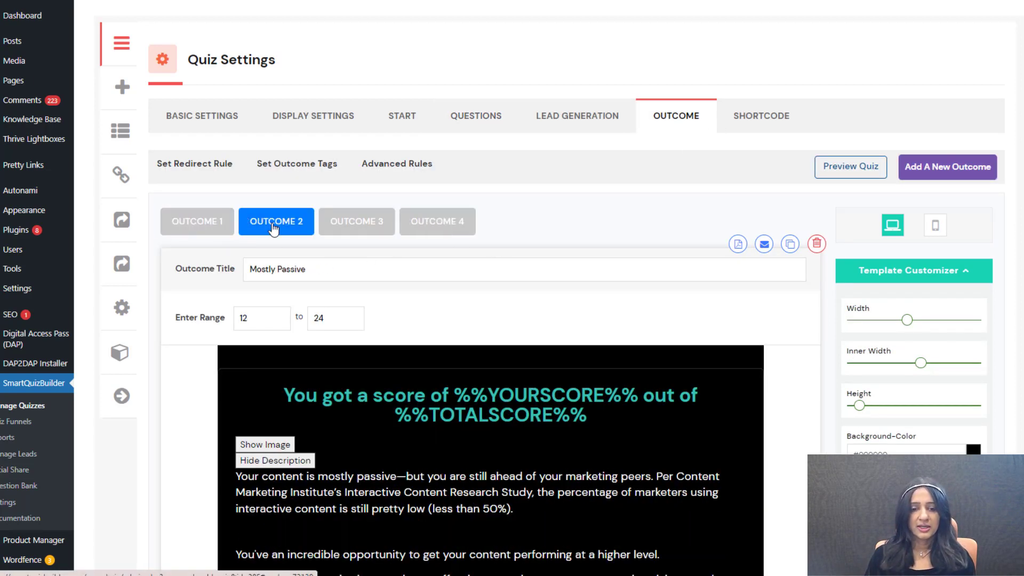
left_click(329, 230)
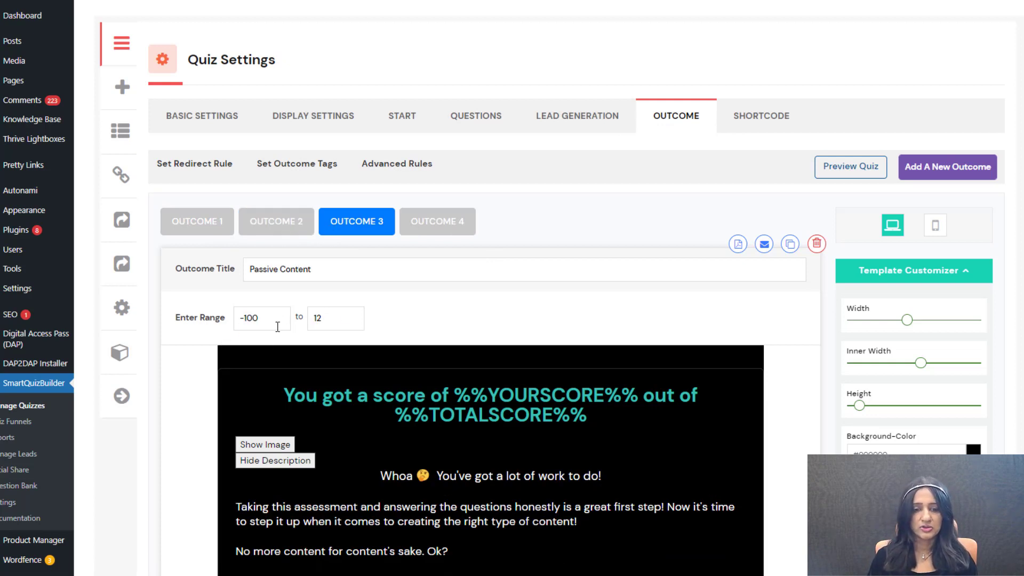
left_click(217, 223)
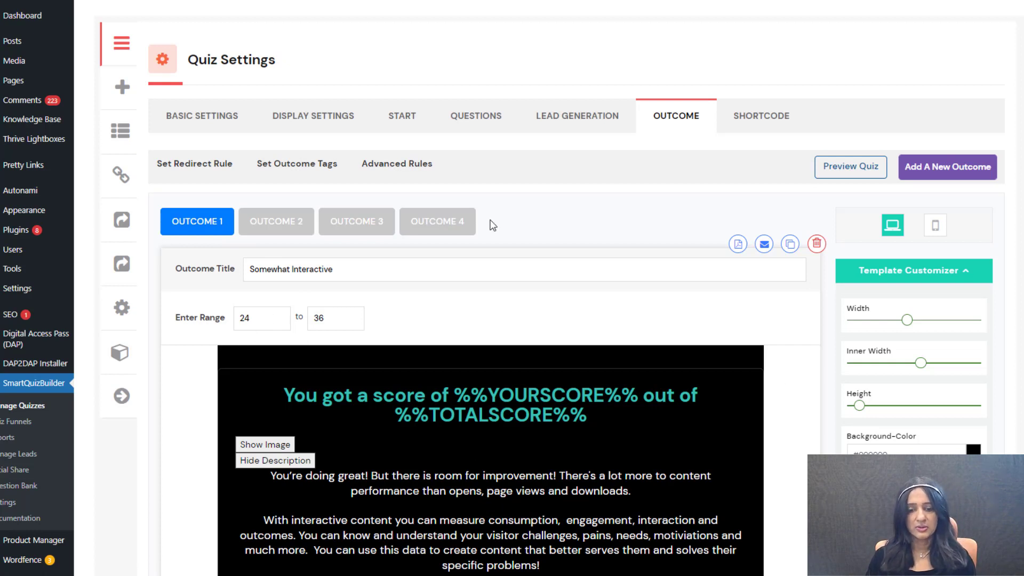
Step: Inspect the lead generation opt-in screen, and check the opt-in form's display and timing options in the quiz's display settings
left_click(580, 115)
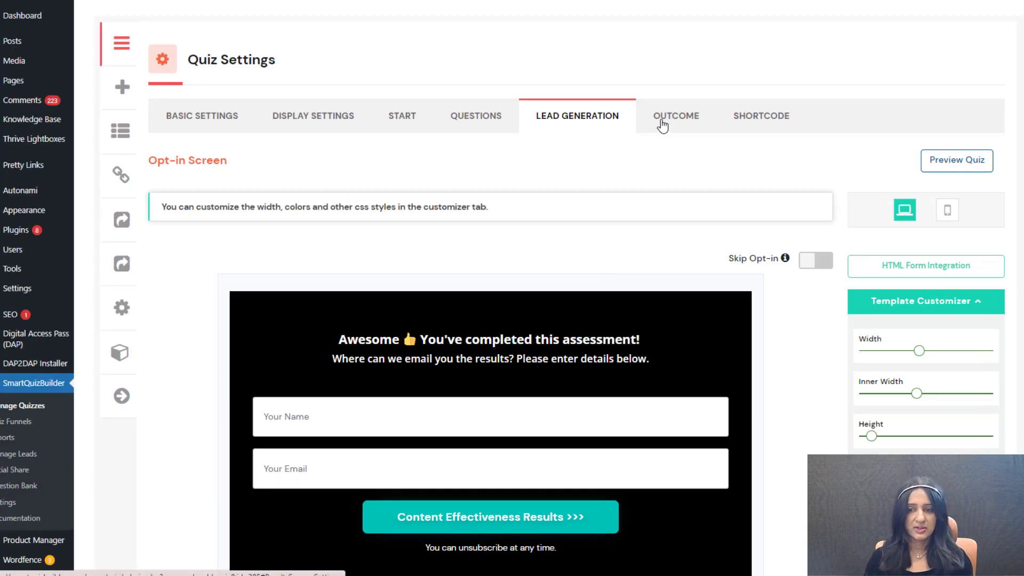
left_click(324, 119)
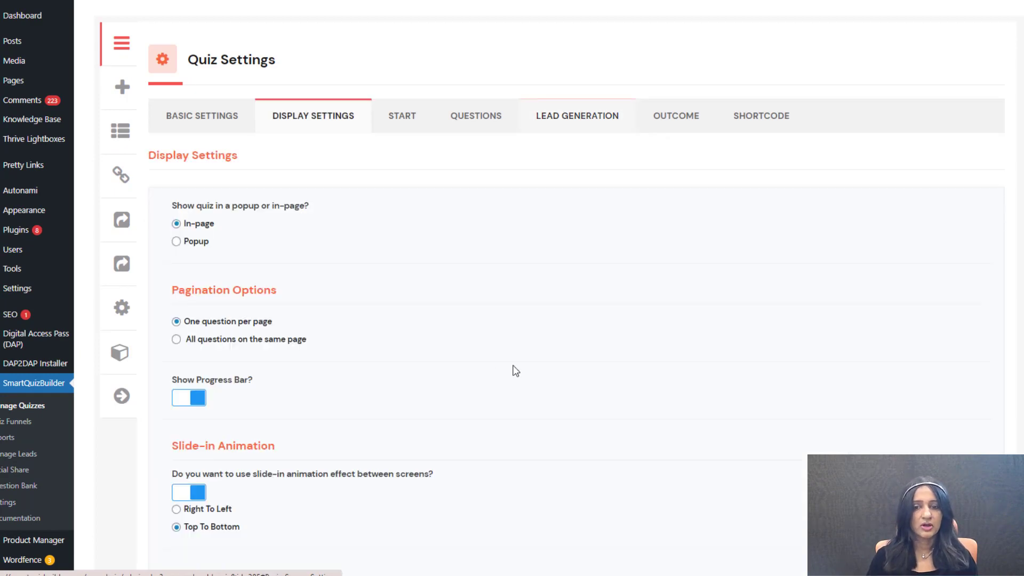
scroll(497, 359, "down", 8)
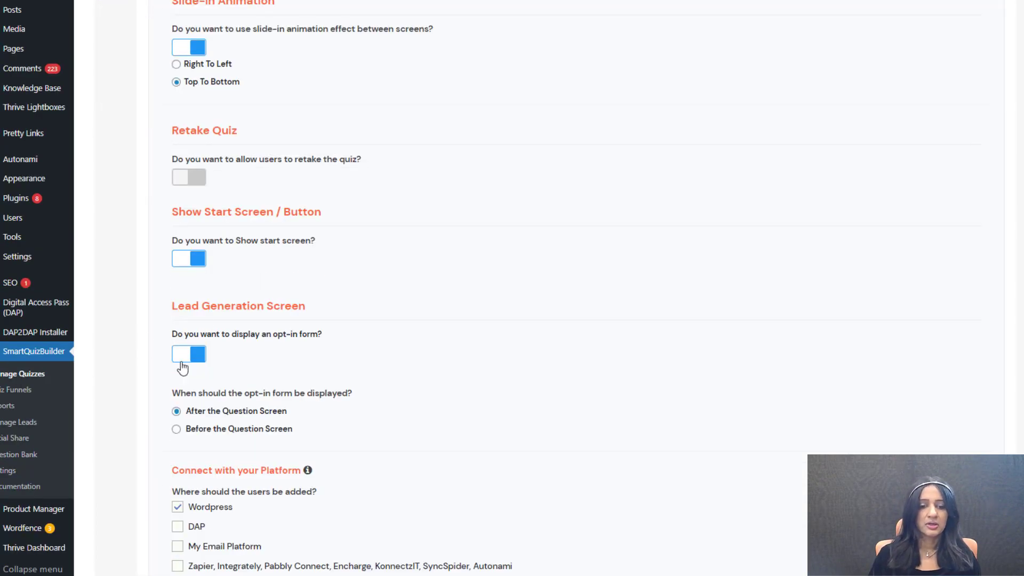
scroll(562, 334, "up", 8)
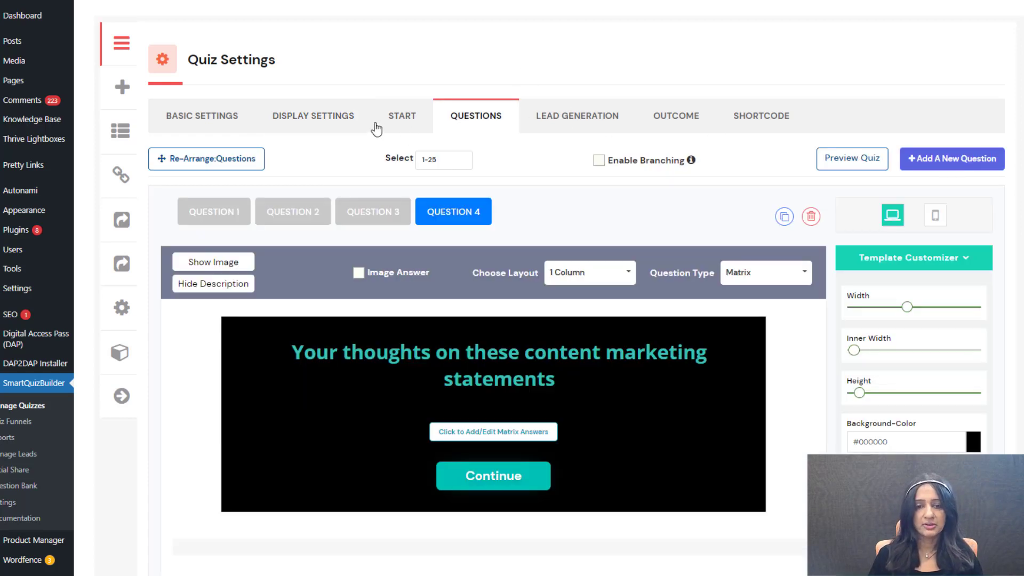
left_click(307, 123)
scroll(306, 315, "down", 9)
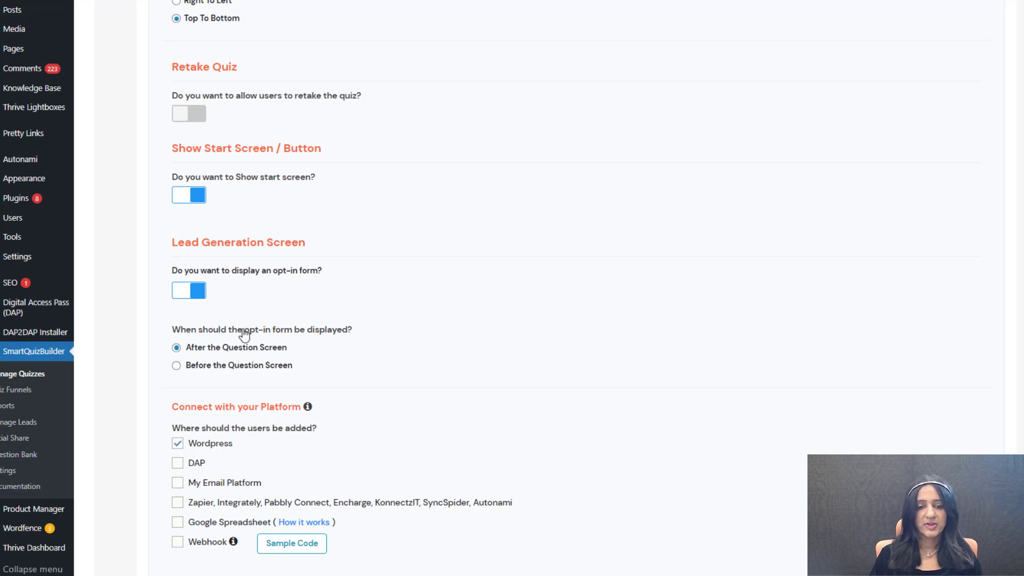
scroll(433, 326, "up", 10)
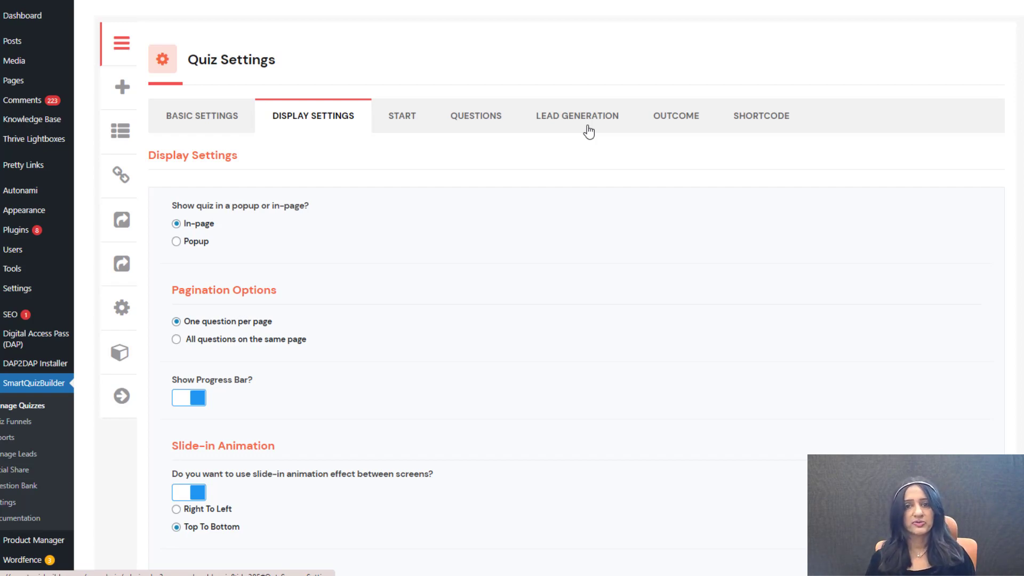
Step: Review the quiz's start screen and its lead generation screen
left_click(402, 118)
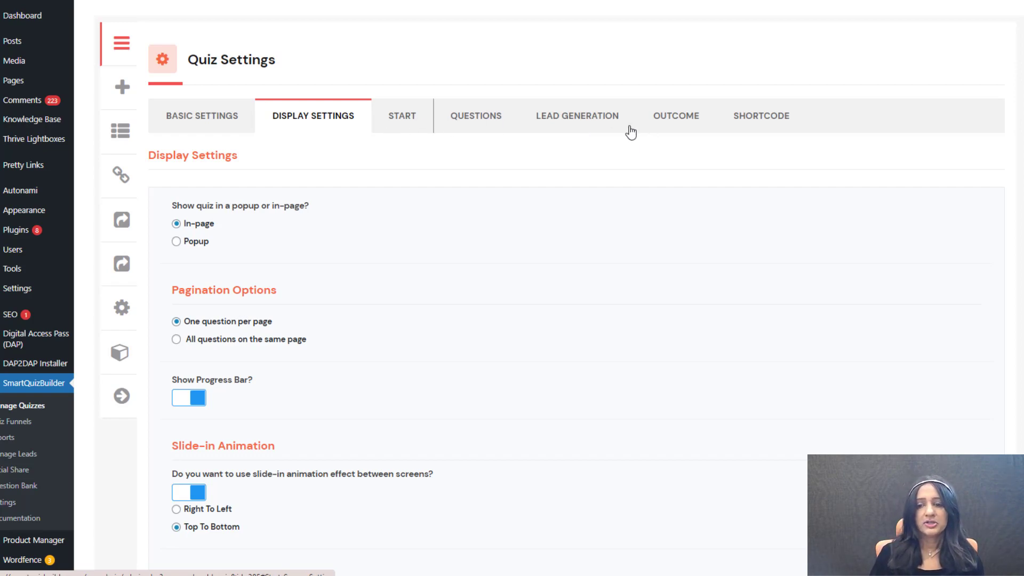
scroll(536, 53, "up", 1)
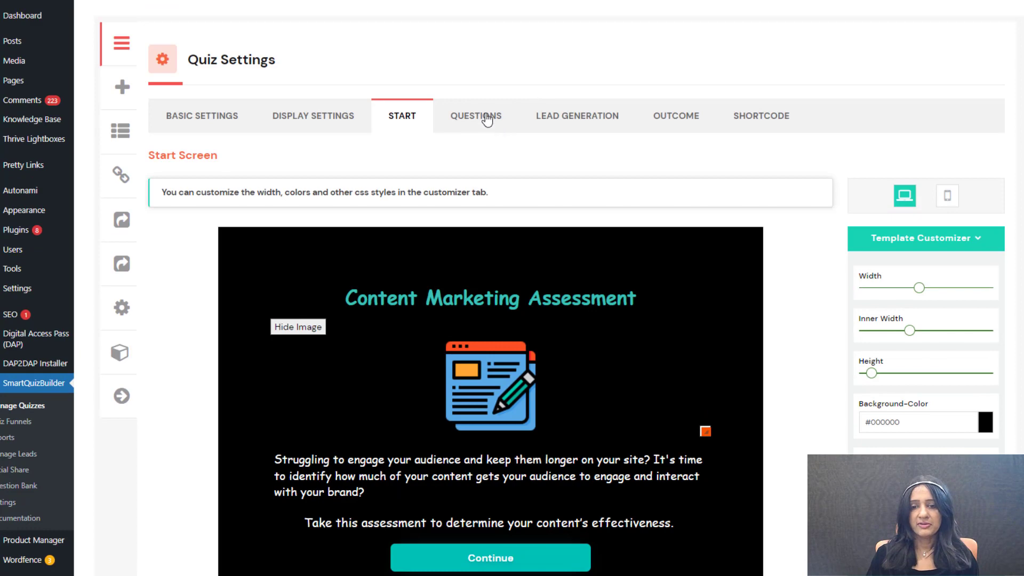
left_click(573, 124)
Step: Find the [DOWNLOADPDF] shortcode in Outcome 1's PDF personalization options and highlight where it is placed in the outcome text
left_click(685, 120)
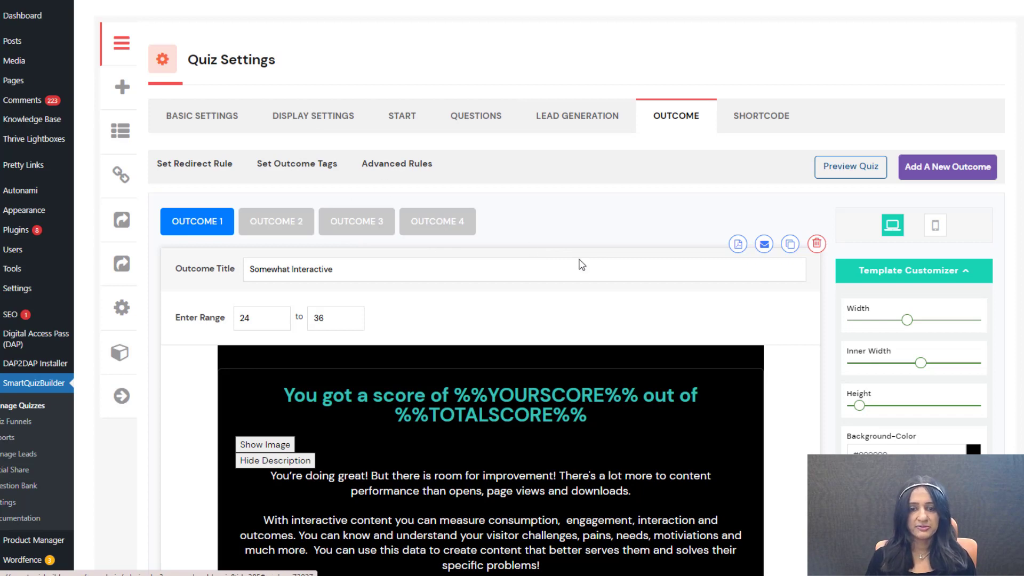
scroll(450, 263, "down", 4)
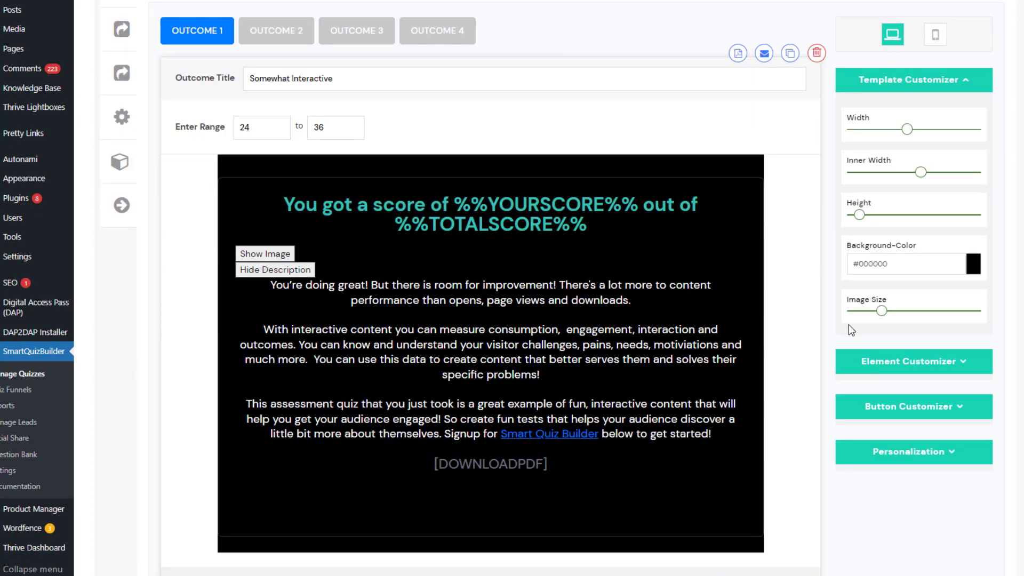
left_click(924, 460)
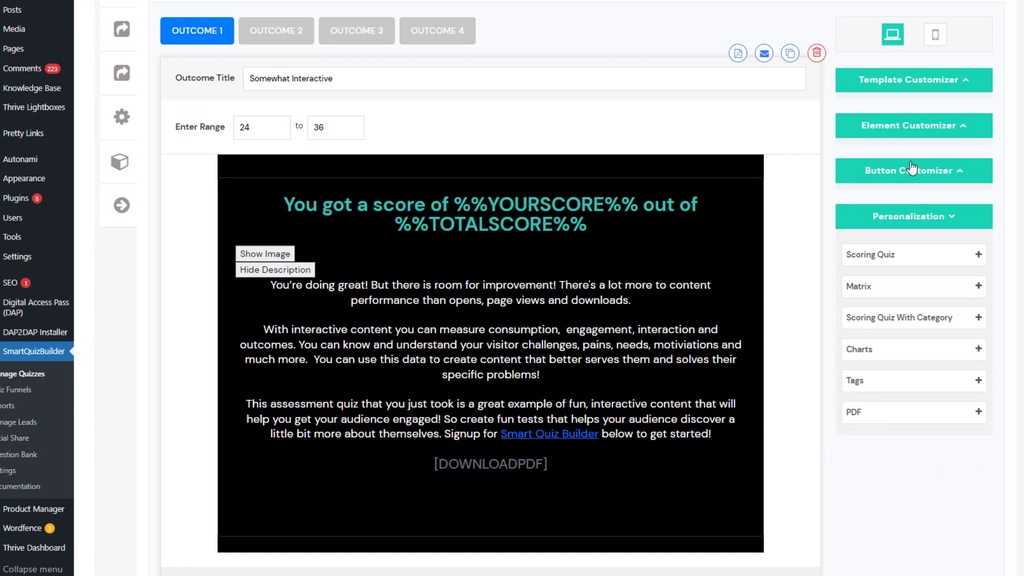
left_click(869, 419)
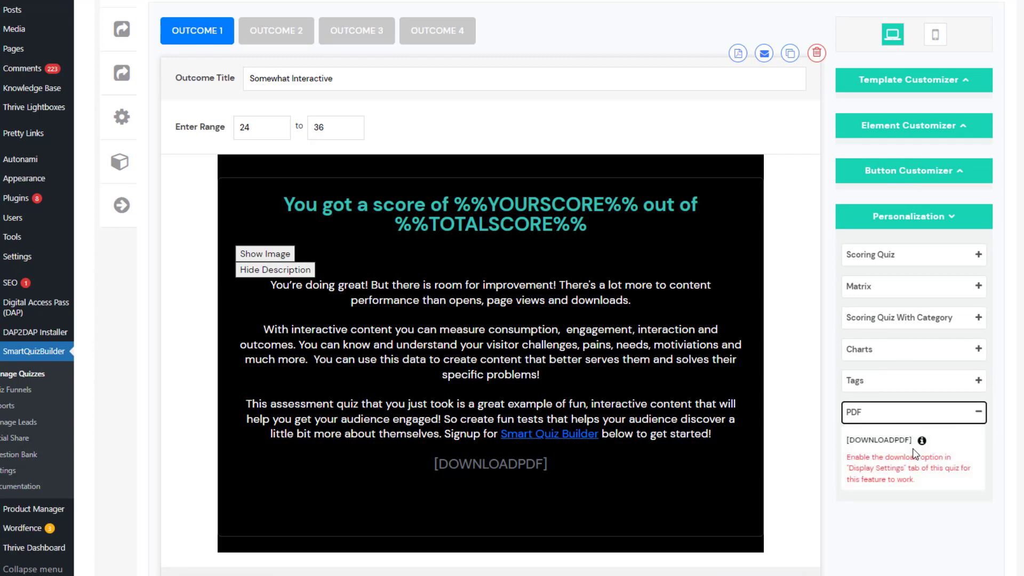
left_click_drag(848, 444, 915, 443)
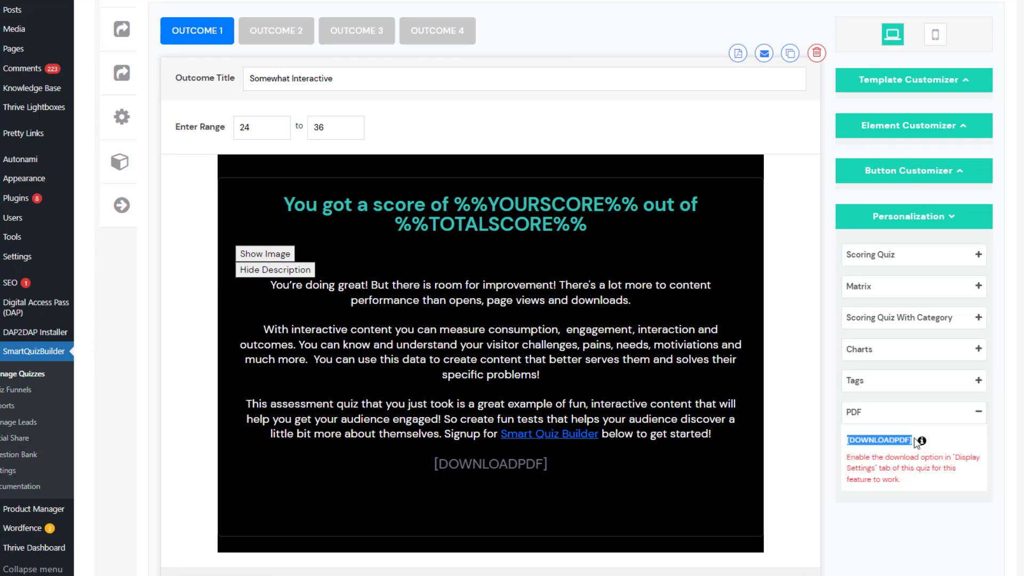
left_click(491, 463)
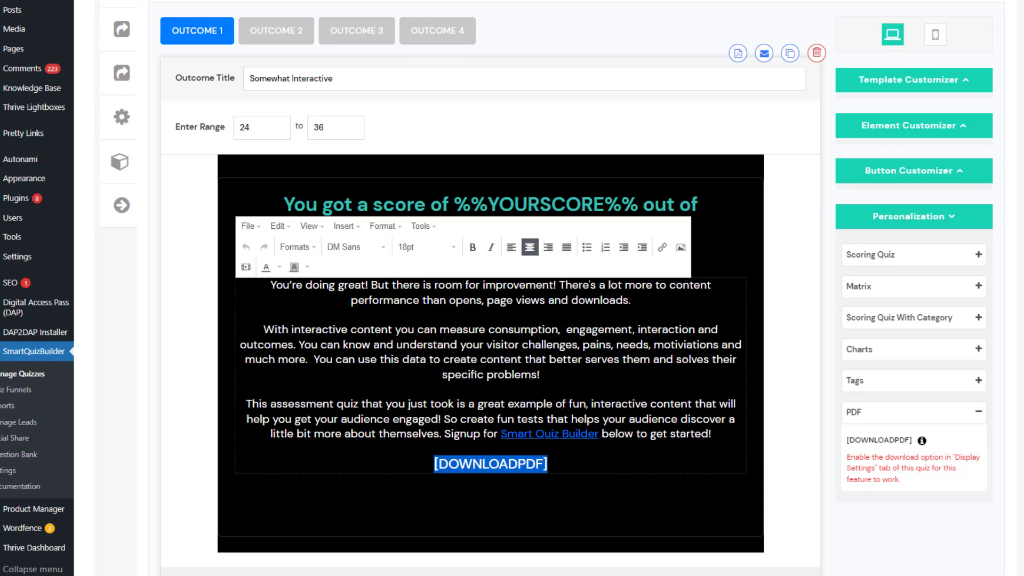
left_click(213, 403)
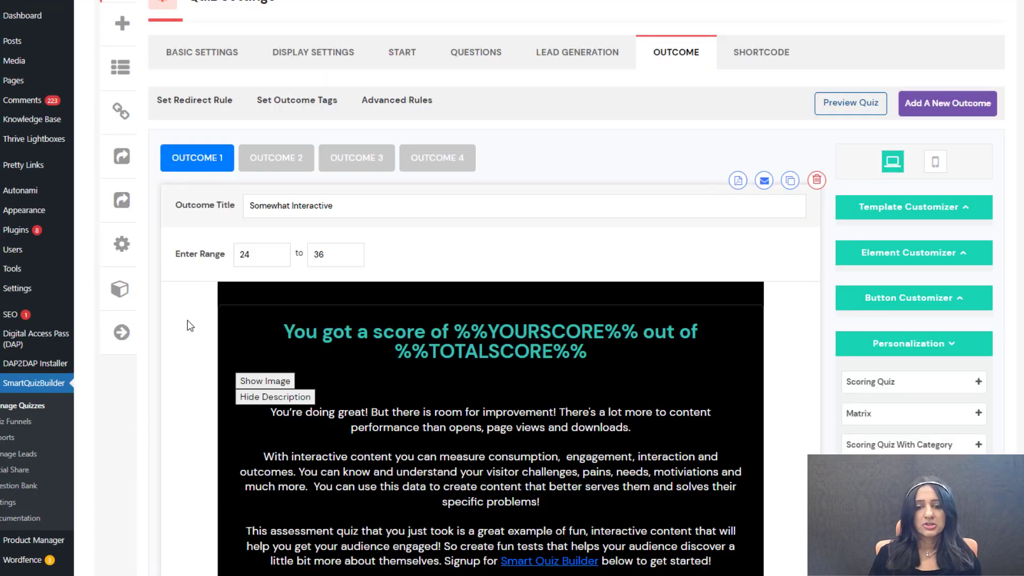
Step: Check the content and [DOWNLOADPDF] shortcode placement of Outcomes 2, 3 and 4
left_click(276, 30)
scroll(462, 181, "down", 3)
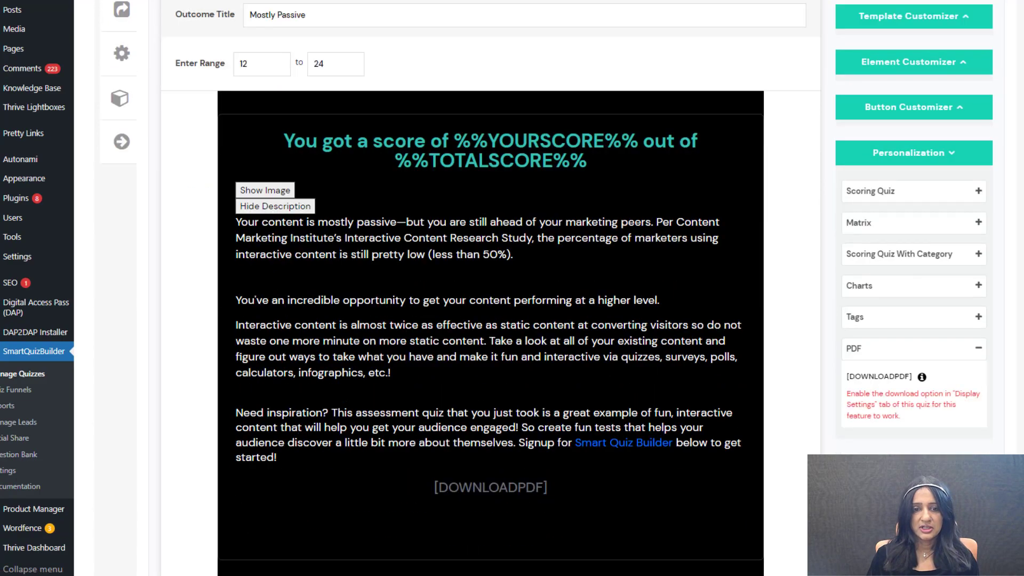
left_click(490, 423)
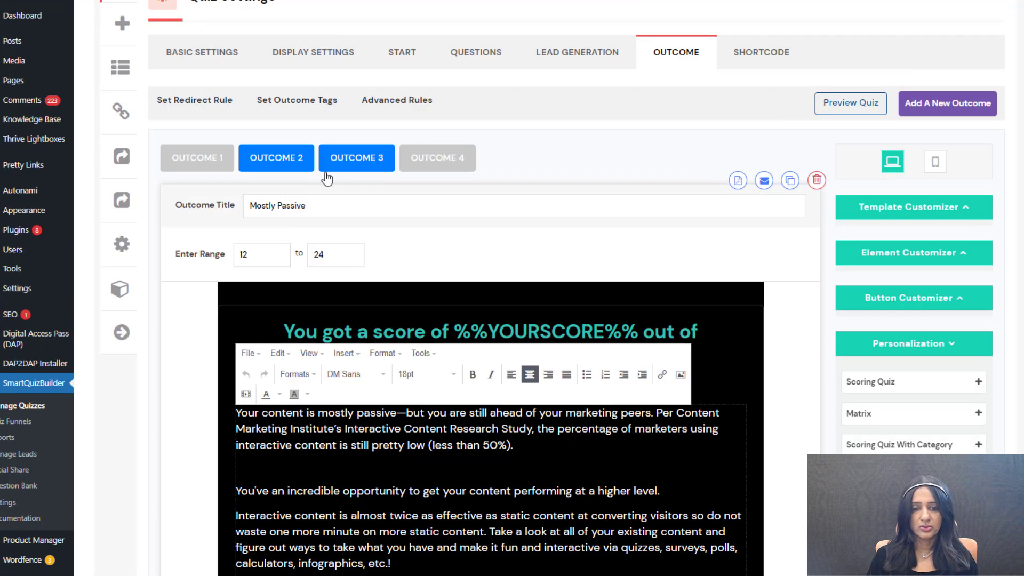
left_click(197, 155)
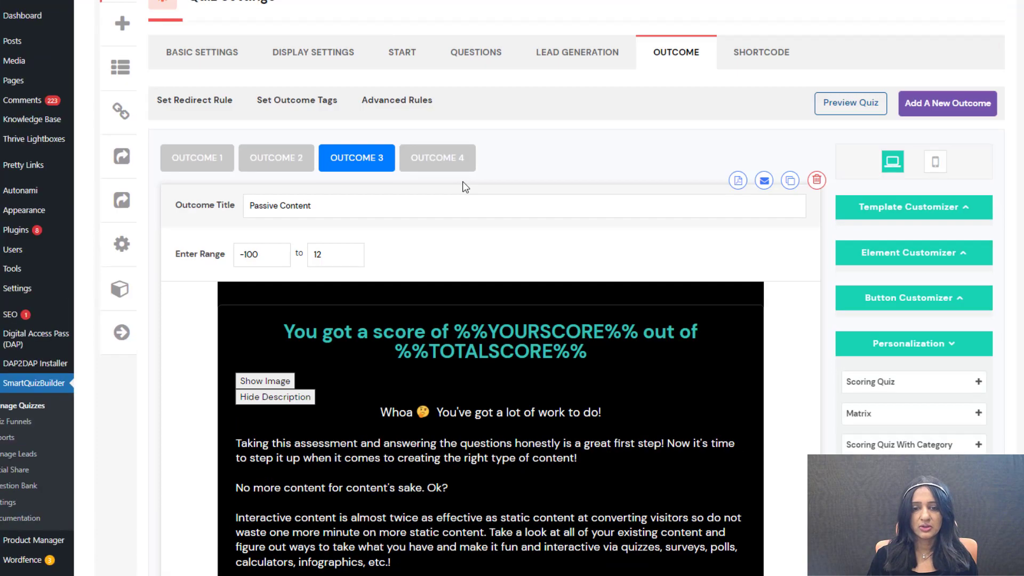
left_click(436, 155)
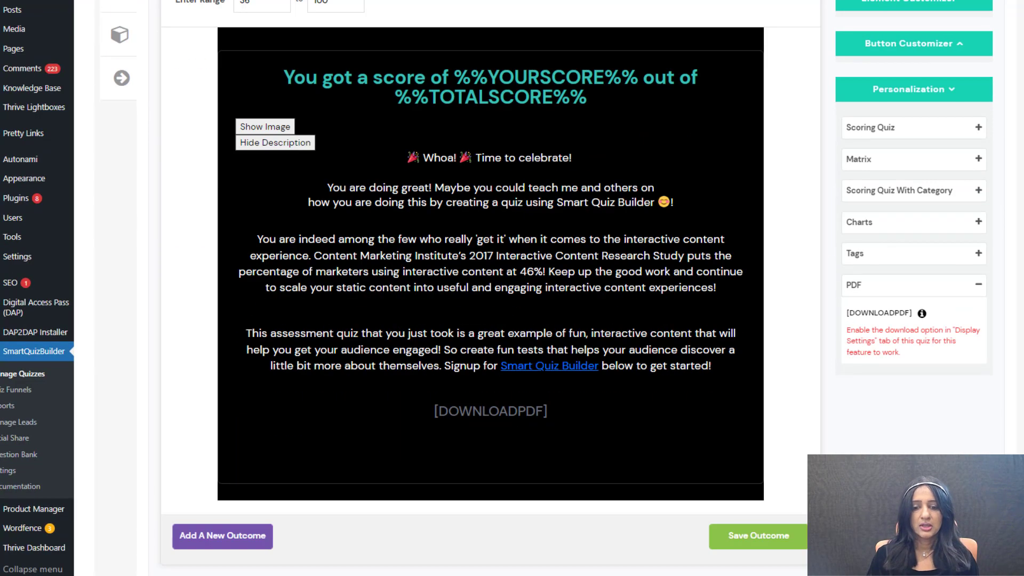
left_click(224, 437)
scroll(187, 381, "up", 5)
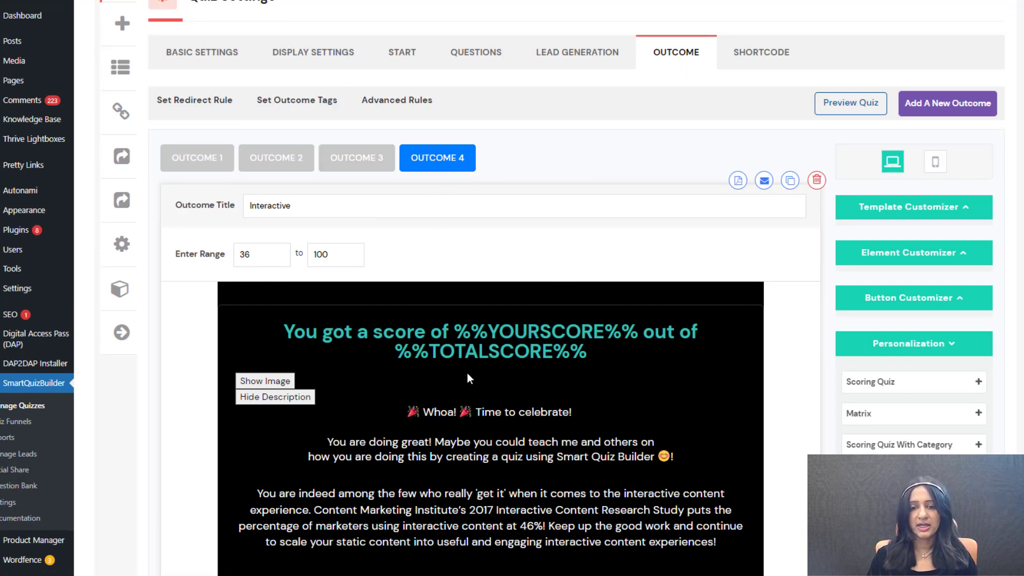
scroll(539, 434, "down", 5)
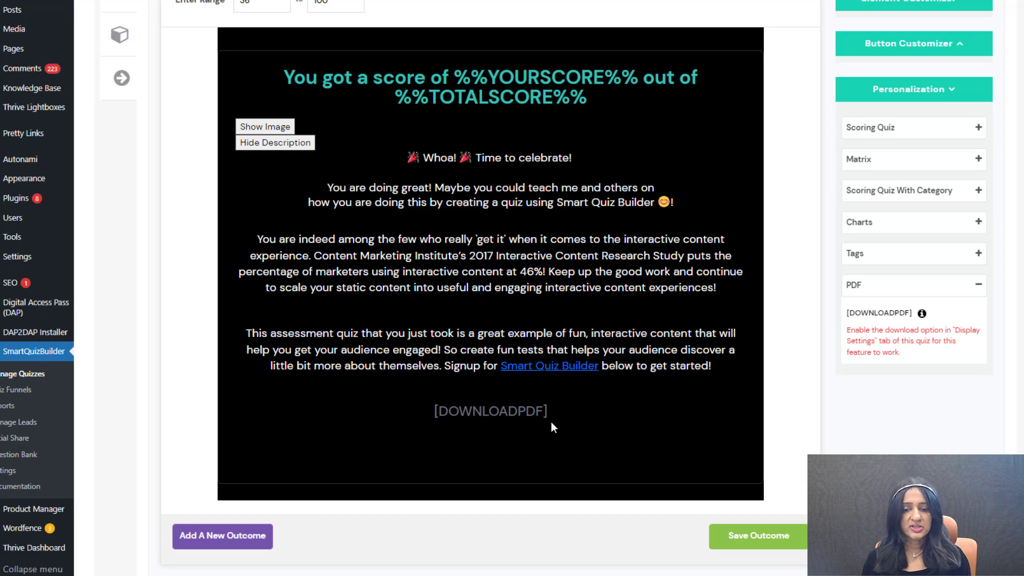
Step: Inspect the display settings for enabling PDF download on the outcome screen and customizing the "Download PDF Report" button
scroll(551, 422, "up", 6)
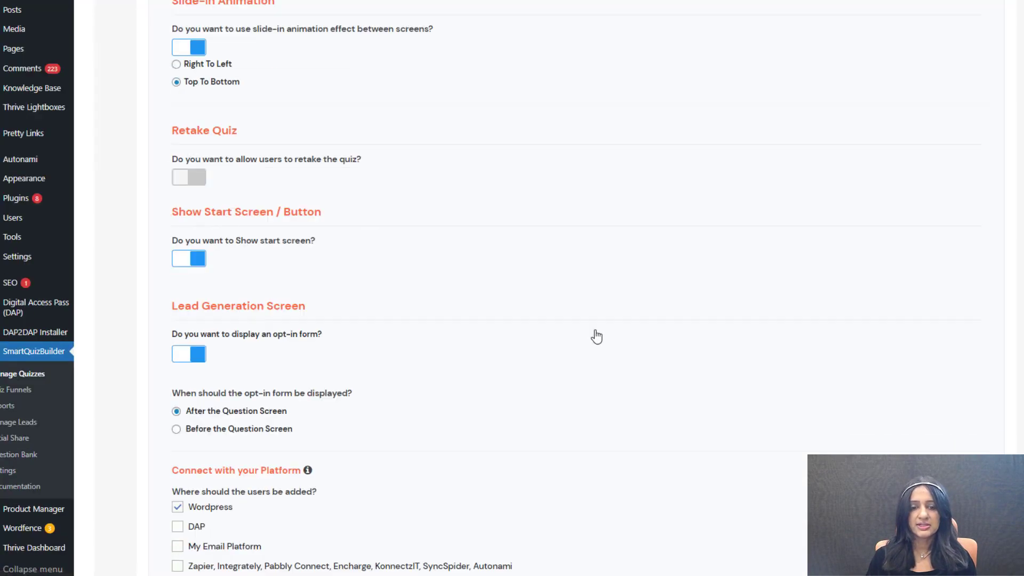
scroll(334, 366, "down", 20)
scroll(443, 505, "up", 6)
scroll(442, 505, "down", 3)
left_click(463, 439)
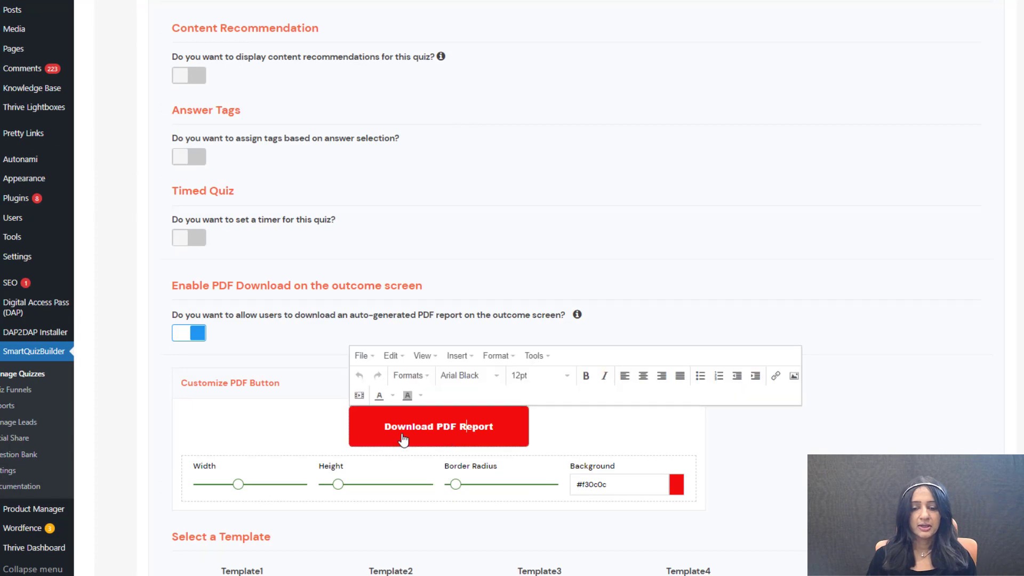
scroll(569, 178, "up", 20)
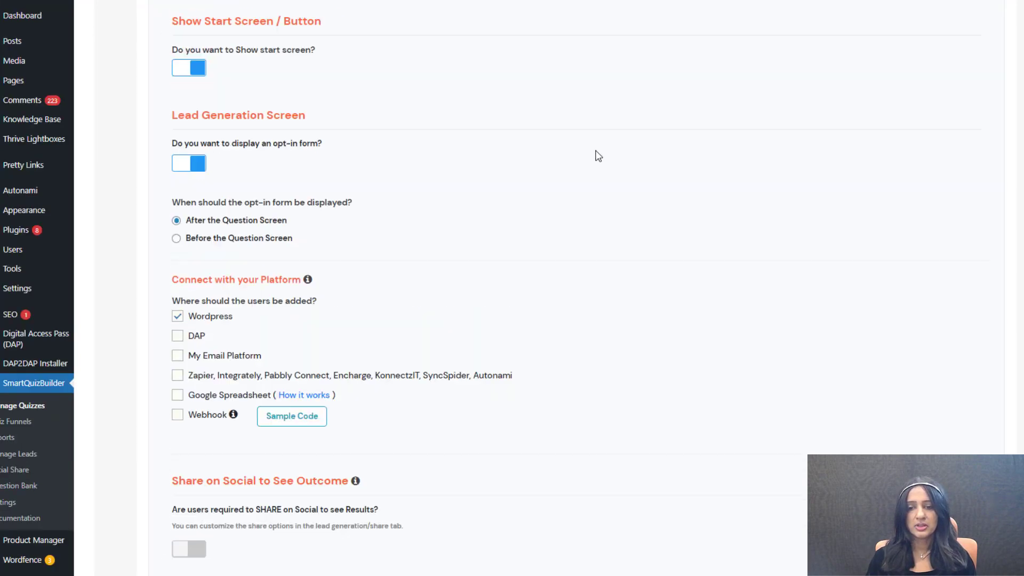
scroll(600, 186, "up", 3)
Step: Return to the quiz's outcomes, open the Generate PDF editor and select Outcome 1 for its report content
left_click(660, 121)
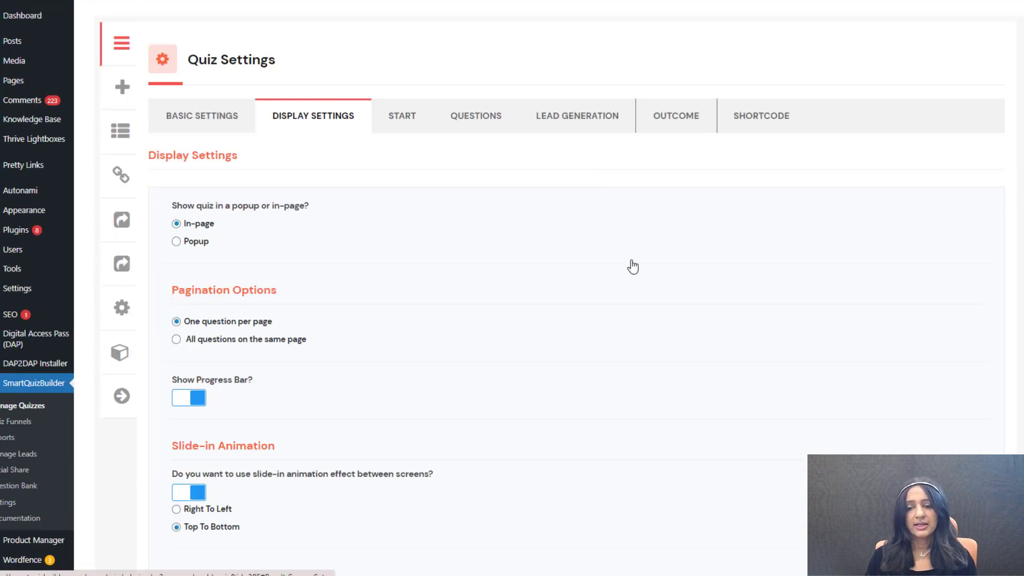
scroll(627, 336, "down", 4)
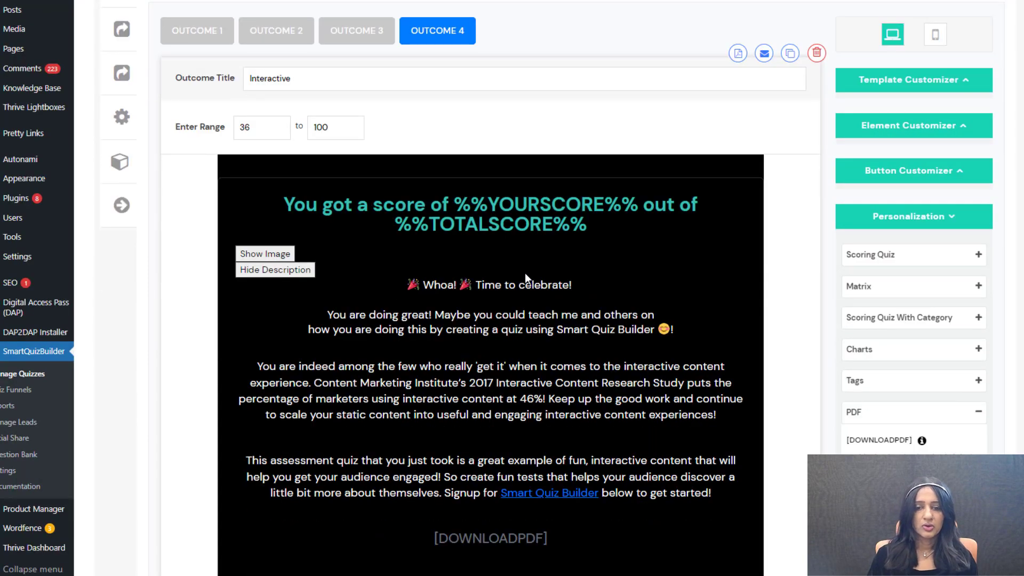
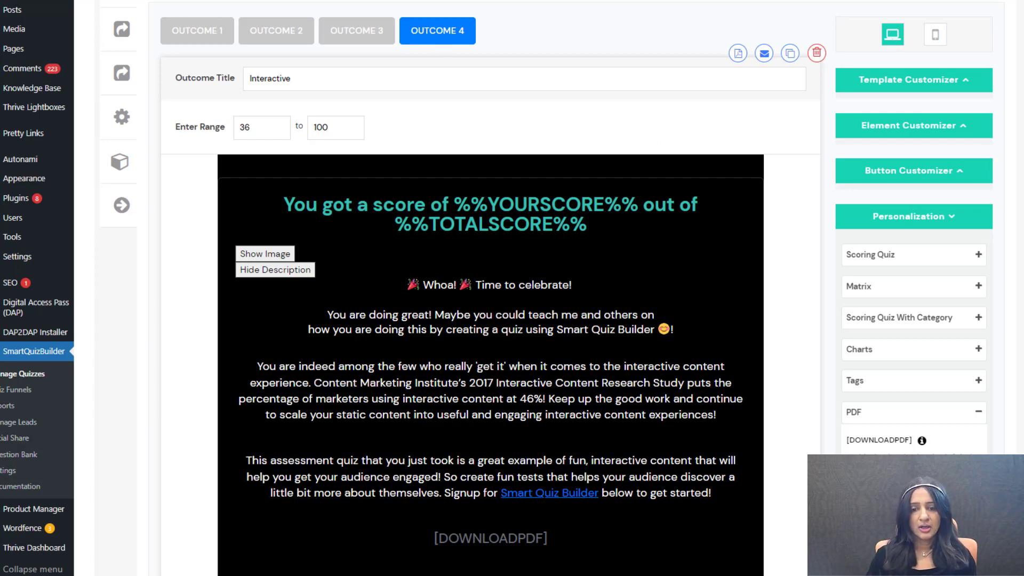
scroll(441, 55, "up", 1)
scroll(648, 269, "up", 1)
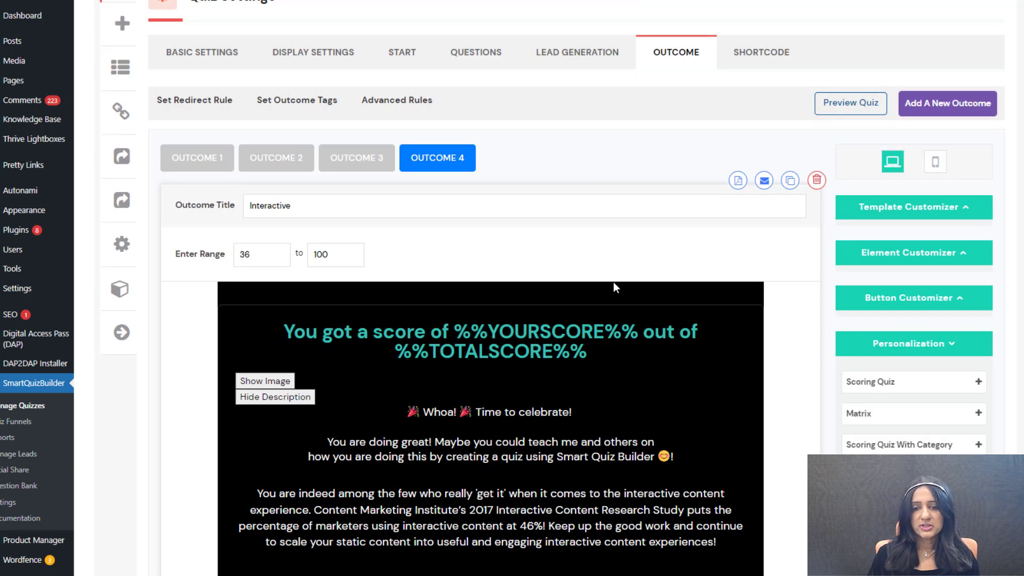
left_click(739, 182)
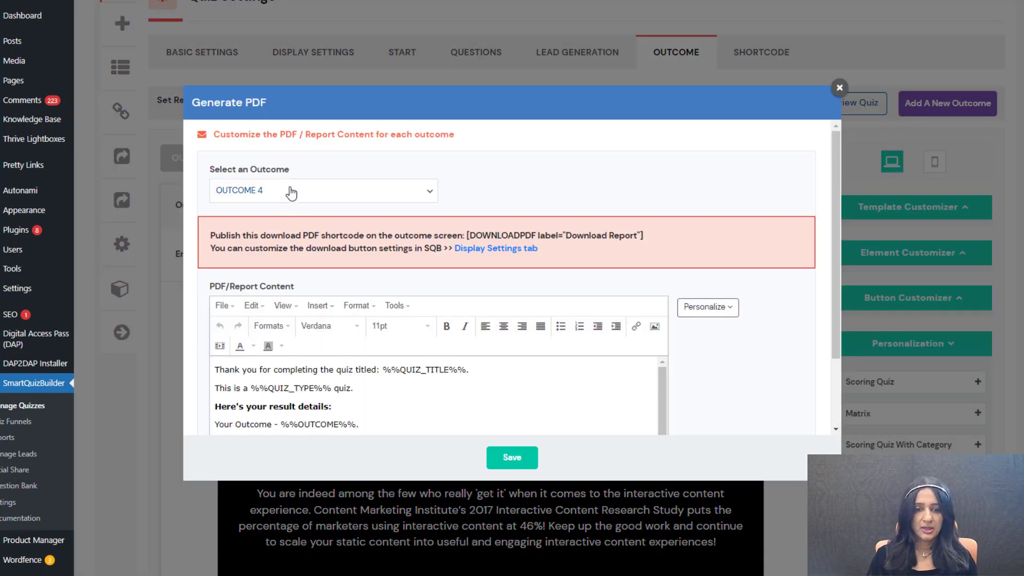
left_click(352, 190)
left_click(281, 214)
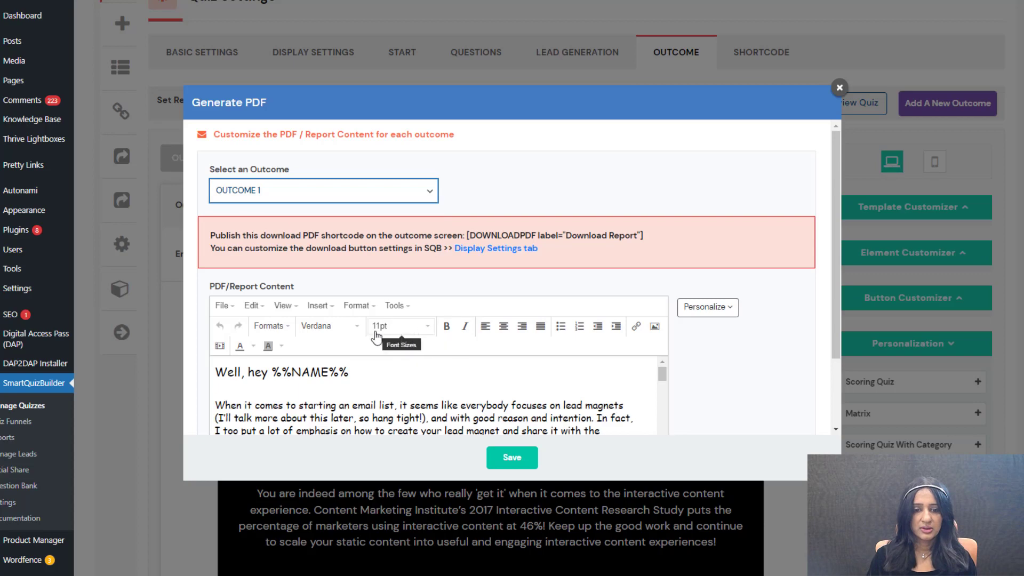
Step: Examine Outcome 1's PDF report content, highlighting the quiz result details block and the "Well, hey %%NAME%%" greeting
scroll(499, 331, "down", 2)
scroll(499, 332, "down", 2)
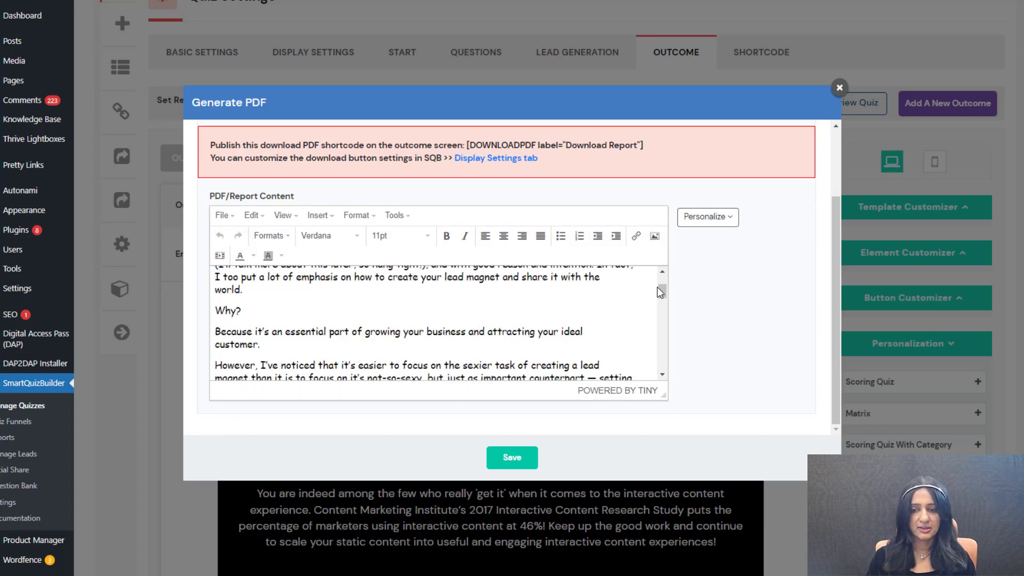
left_click_drag(660, 291, 660, 335)
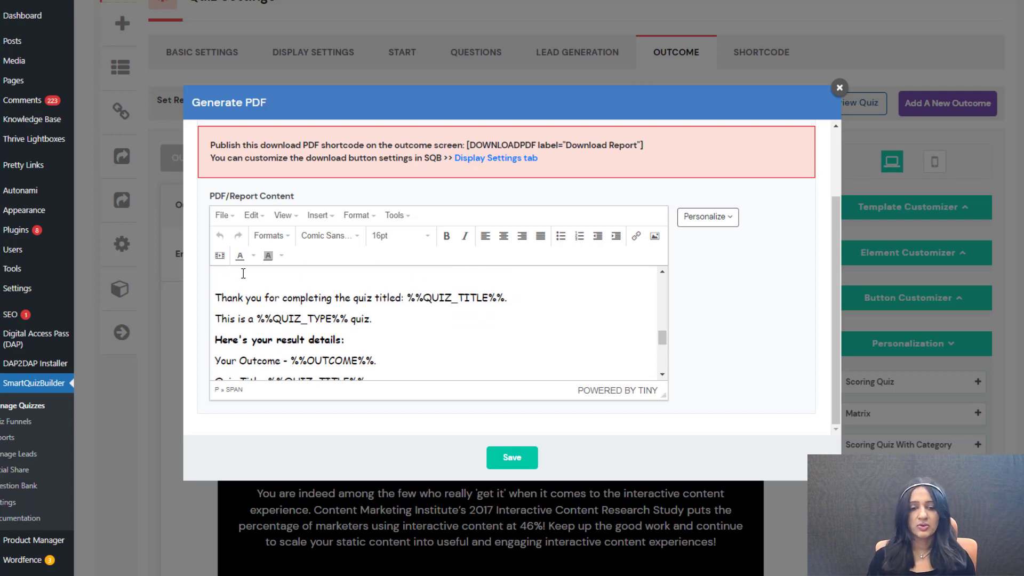
left_click(215, 297)
left_click_drag(215, 297, 661, 368)
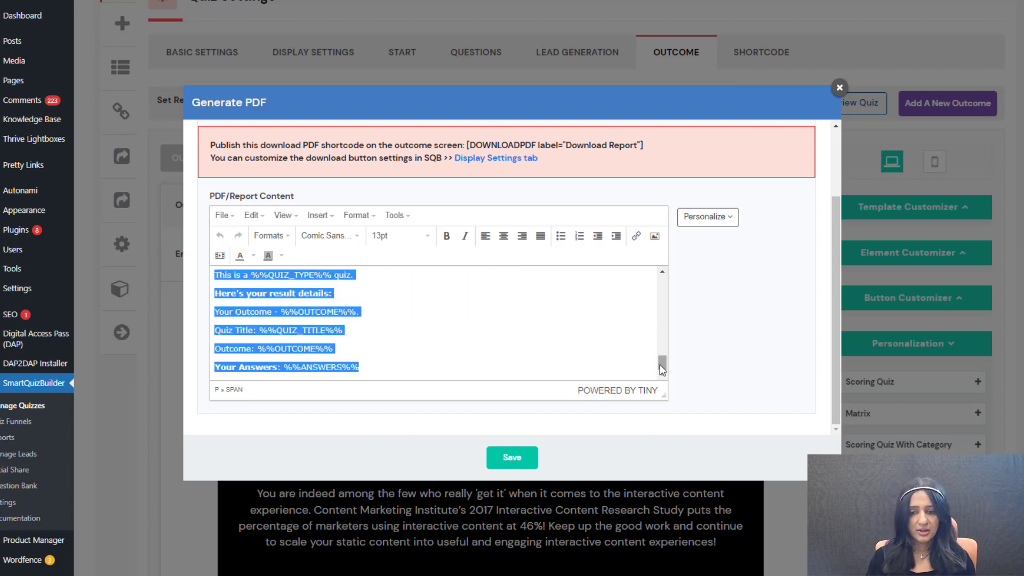
key("ctrl+v")
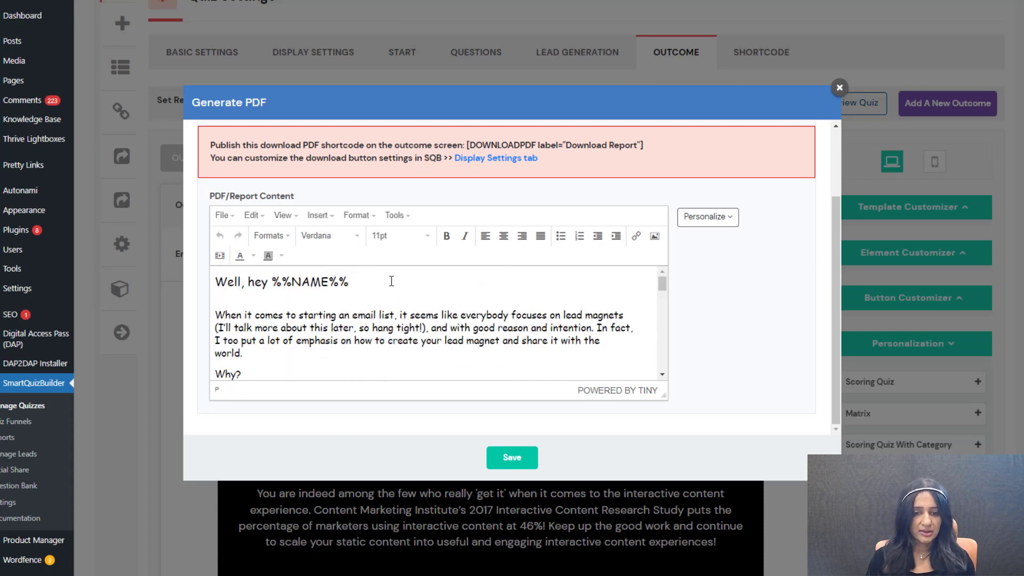
left_click_drag(391, 281, 255, 283)
triple_click(224, 288)
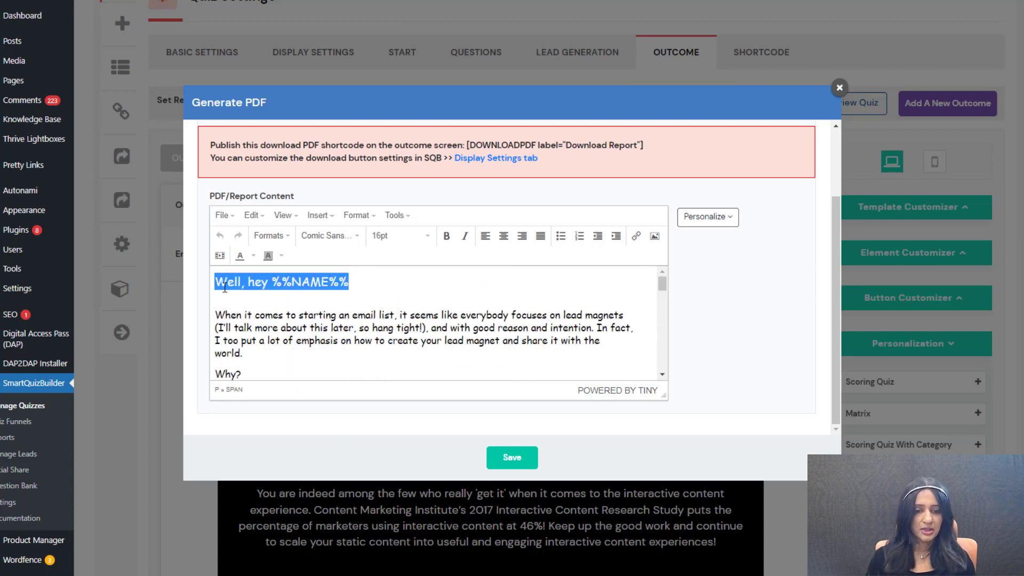
Step: Highlight the %%NAME%% tag and the introductory email list paragraph in Outcome 1's PDF report content
left_click(225, 288)
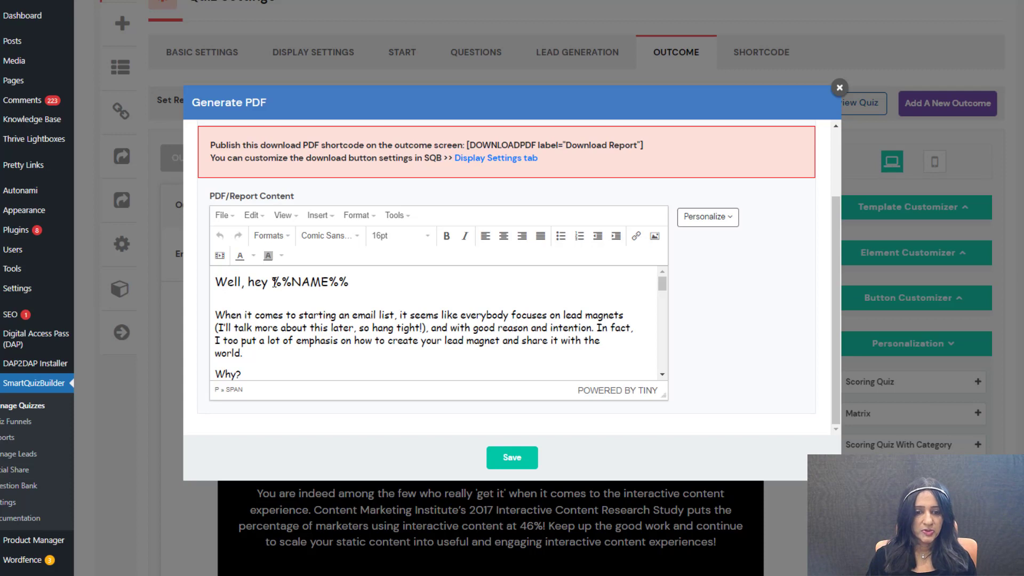
left_click_drag(273, 282, 394, 290)
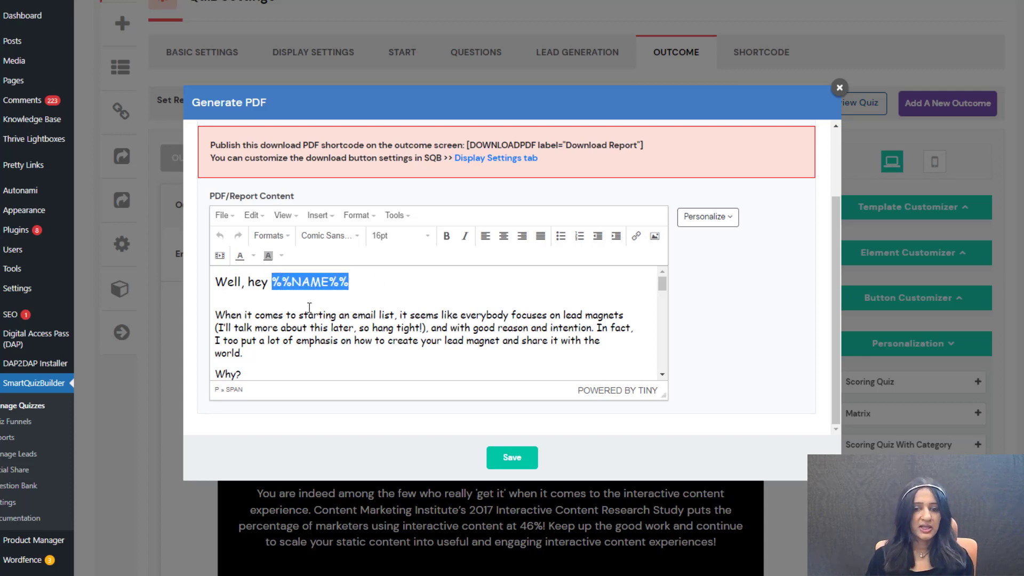
left_click(292, 344)
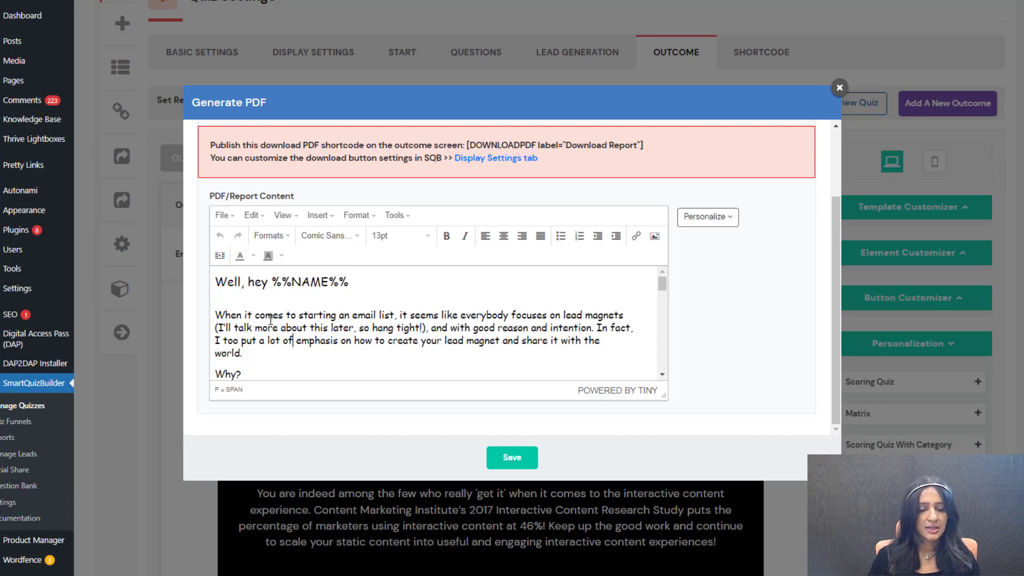
left_click_drag(216, 315, 435, 351)
left_click(512, 328)
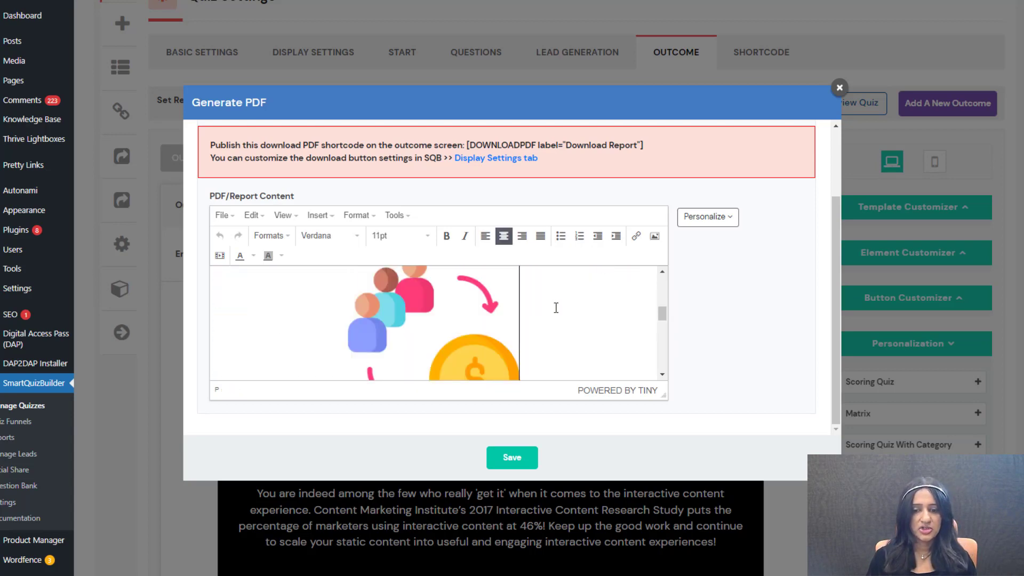
Step: Inspect the image insertion options for Outcome 1's PDF report, close them without inserting anything, and review the remaining content
left_click(655, 241)
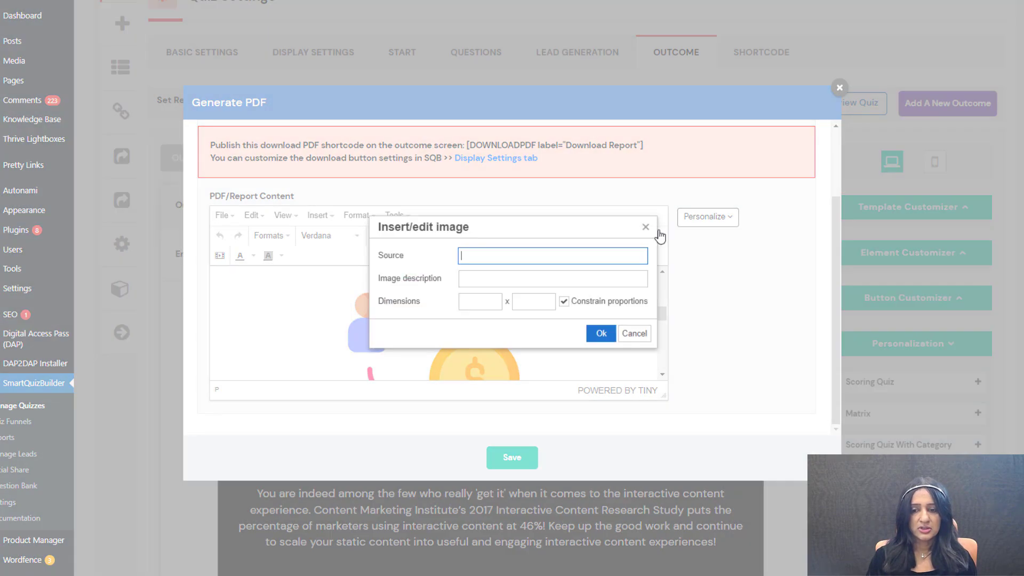
left_click(646, 226)
scroll(581, 342, "down", 5)
scroll(581, 342, "up", 10)
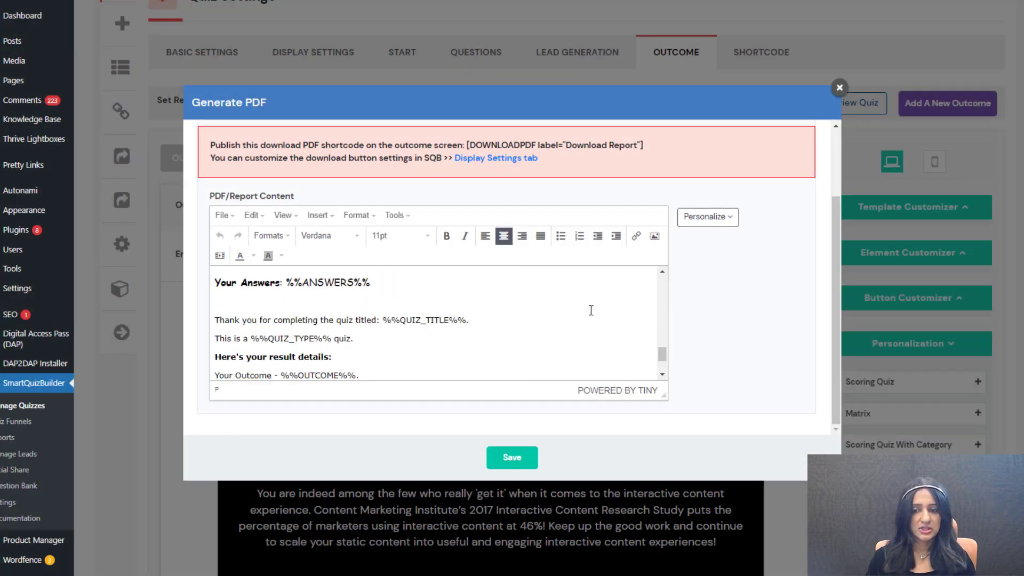
Step: Review the available personalization tags for the PDF report content, such as %%QUIZ_TITLE%% and %%ANSWERS%%, and close the list
left_click(704, 306)
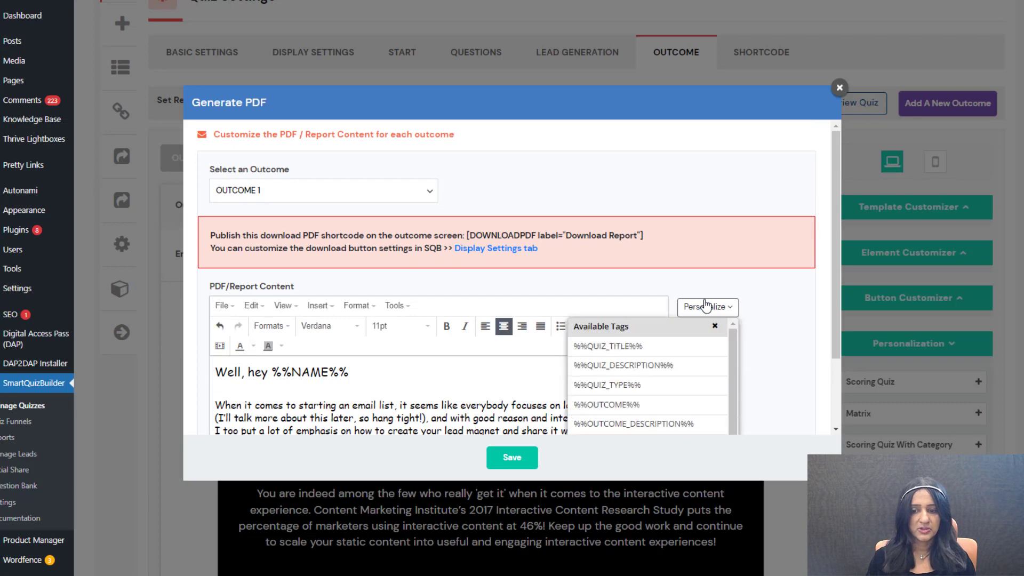
scroll(680, 382, "down", 2)
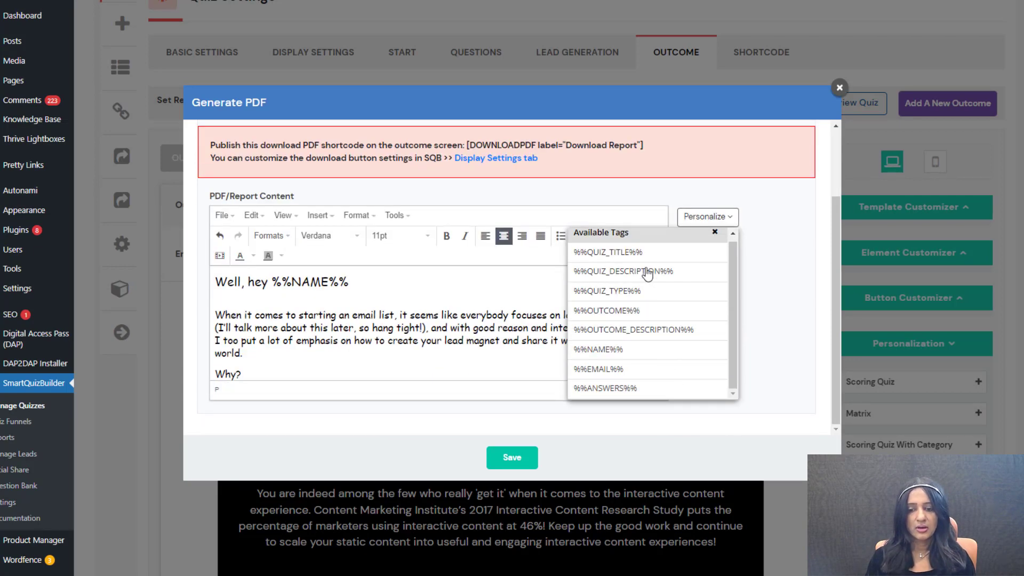
scroll(690, 331, "up", 2)
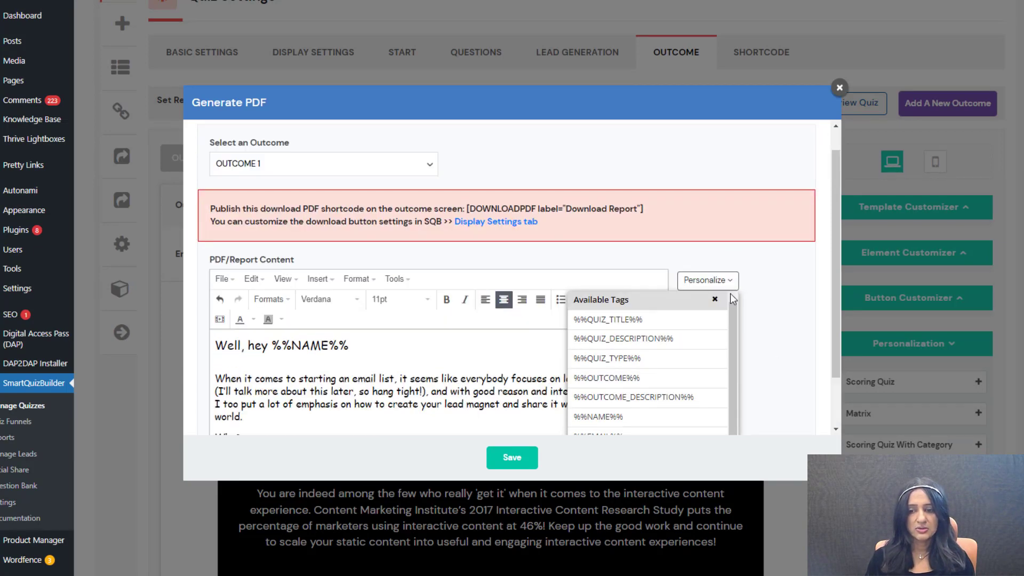
left_click(715, 299)
scroll(381, 349, "up", 1)
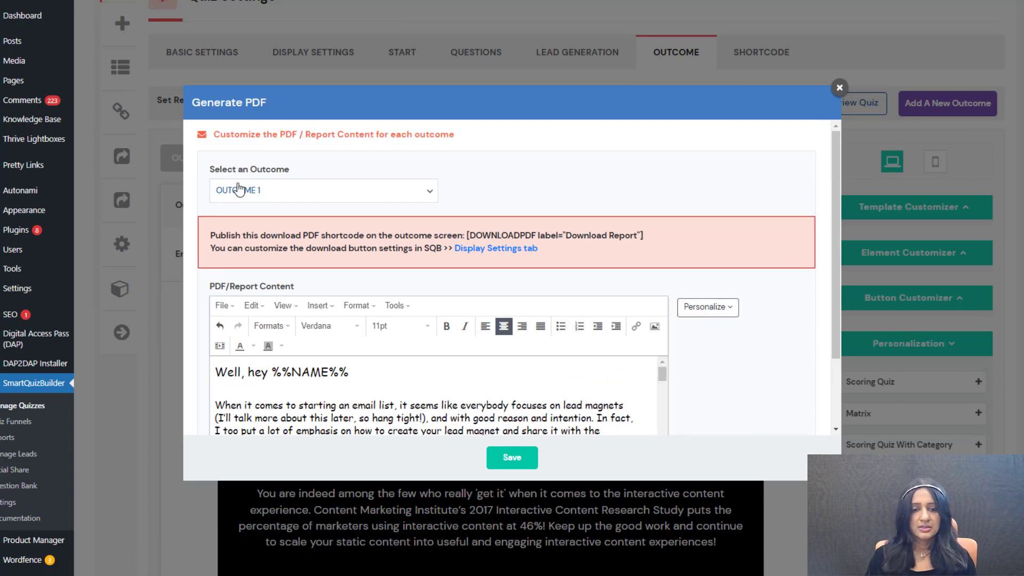
Step: Review Outcome 2's PDF report content from the greeting to the result details, and switch the editor to Outcome 4
left_click(301, 197)
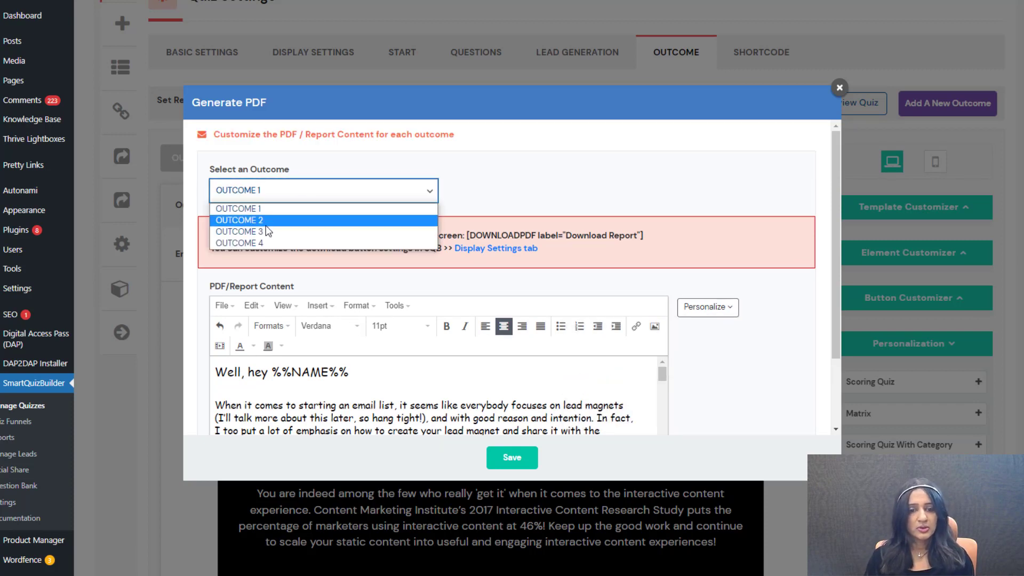
left_click(275, 220)
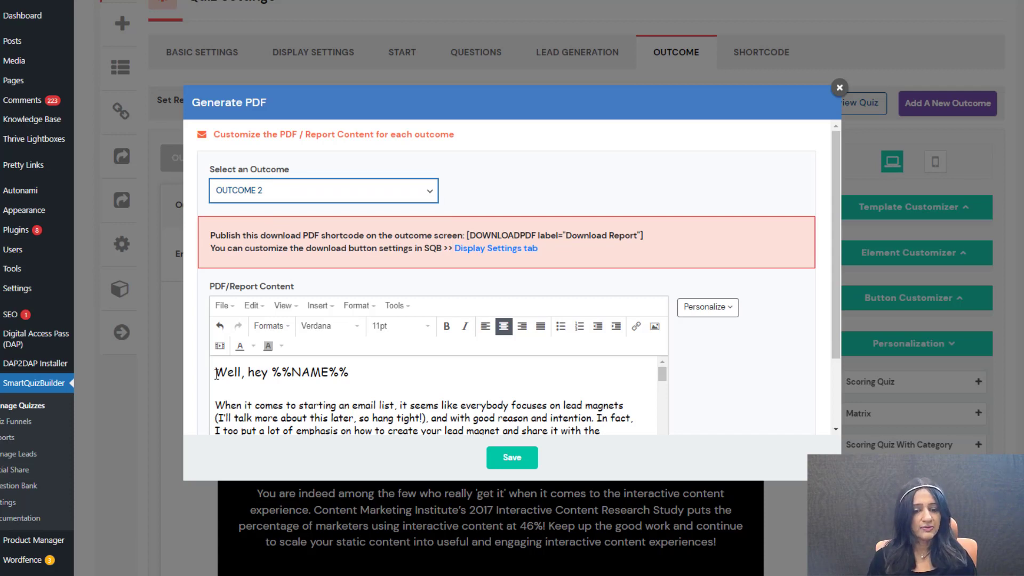
left_click_drag(664, 373, 664, 431)
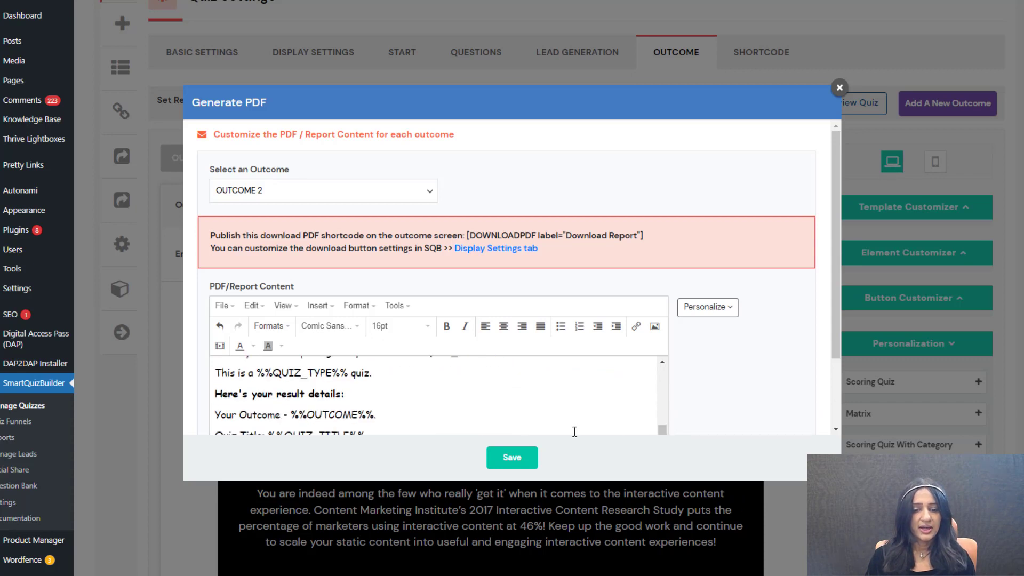
scroll(527, 424, "up", 15)
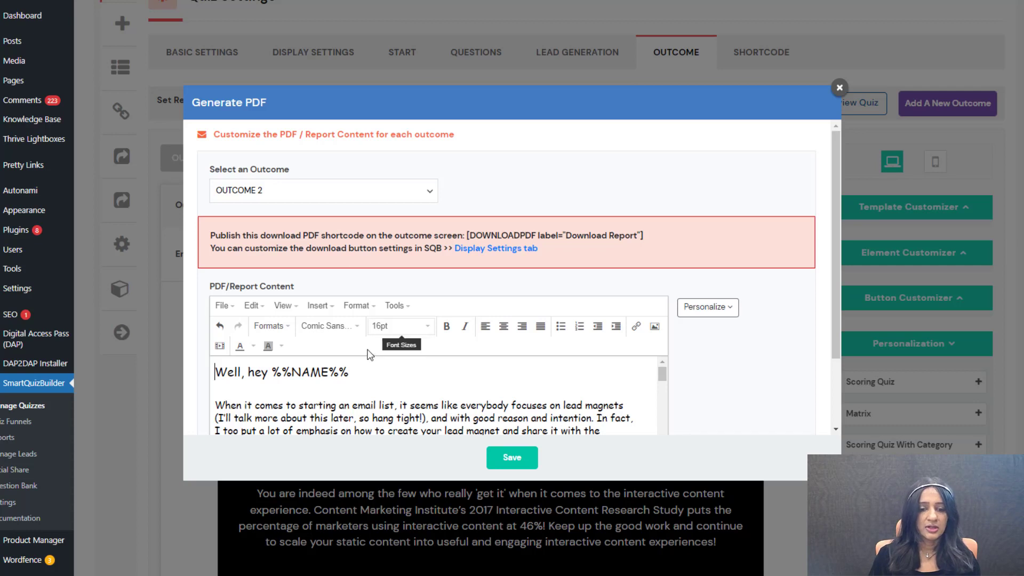
left_click_drag(381, 374, 211, 368)
left_click(333, 191)
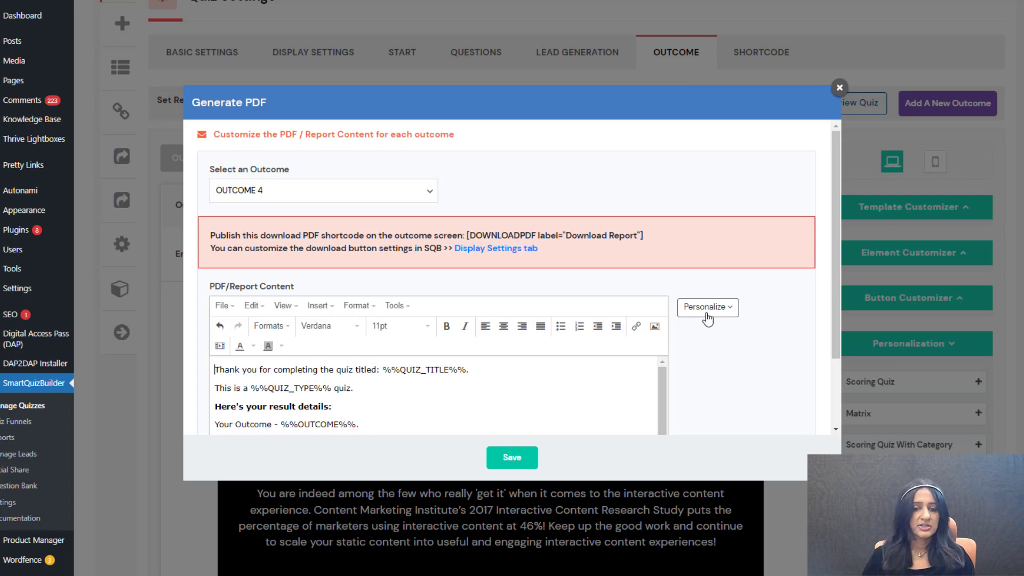
Step: Close the Generate PDF editor and highlight the [DOWNLOADPDF] shortcode at the end of Outcome 4's screen content
left_click(840, 88)
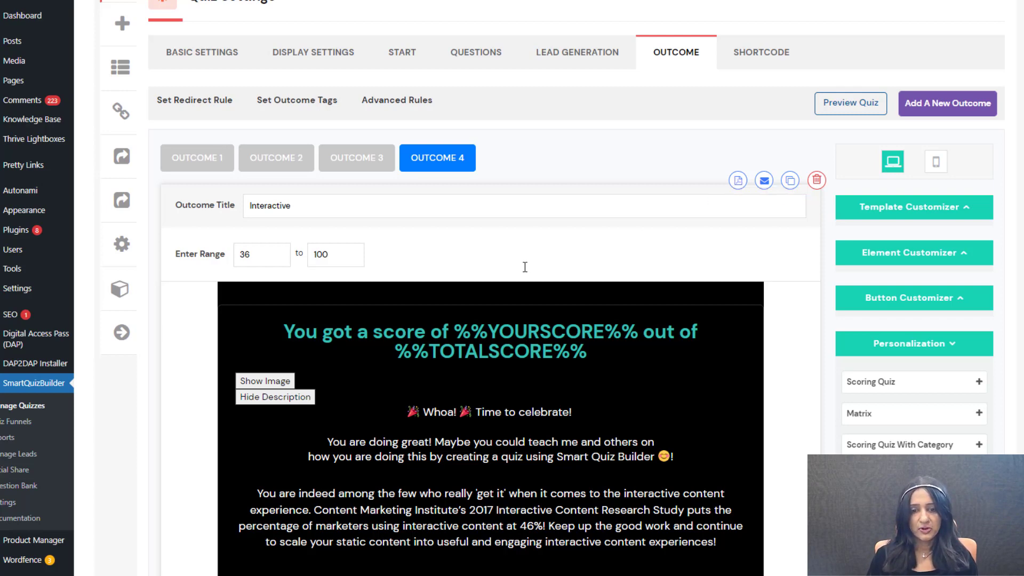
scroll(526, 265, "down", 5)
left_click_drag(433, 411, 672, 438)
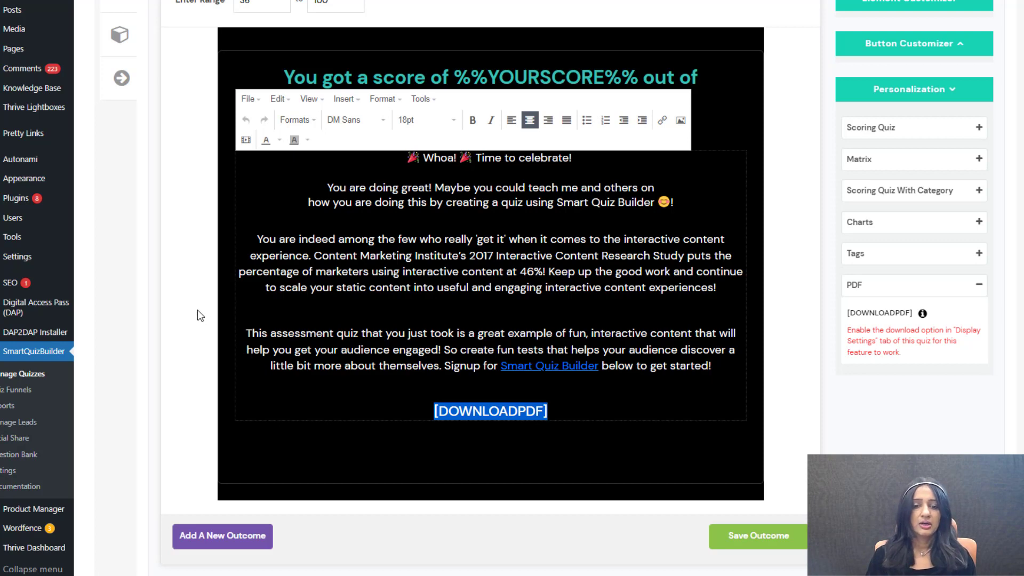
Step: Revisit the quiz's display settings and check the PDF download option and the button customization for the outcome screen
scroll(197, 315, "up", 7)
left_click(310, 111)
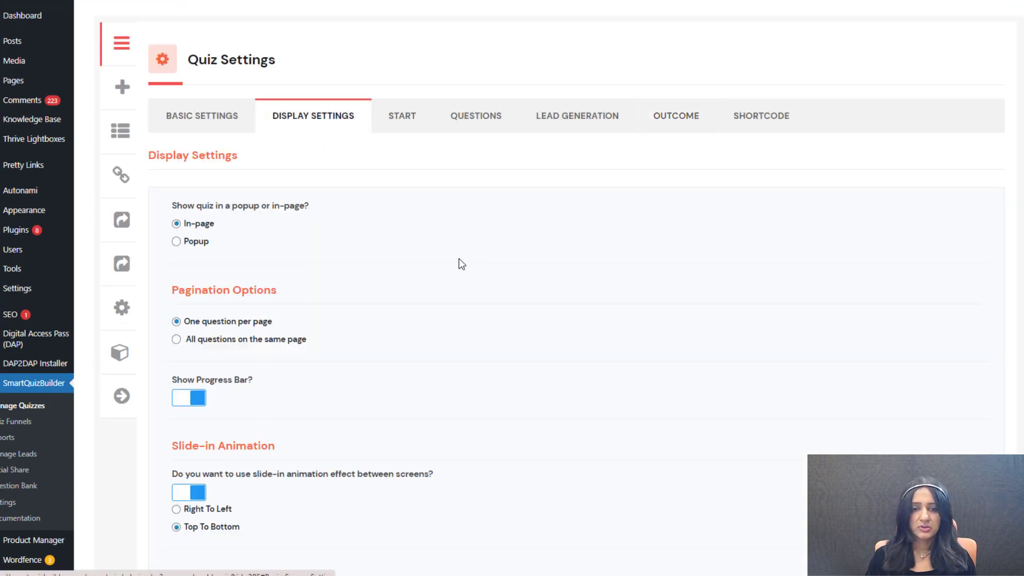
scroll(460, 263, "down", 10)
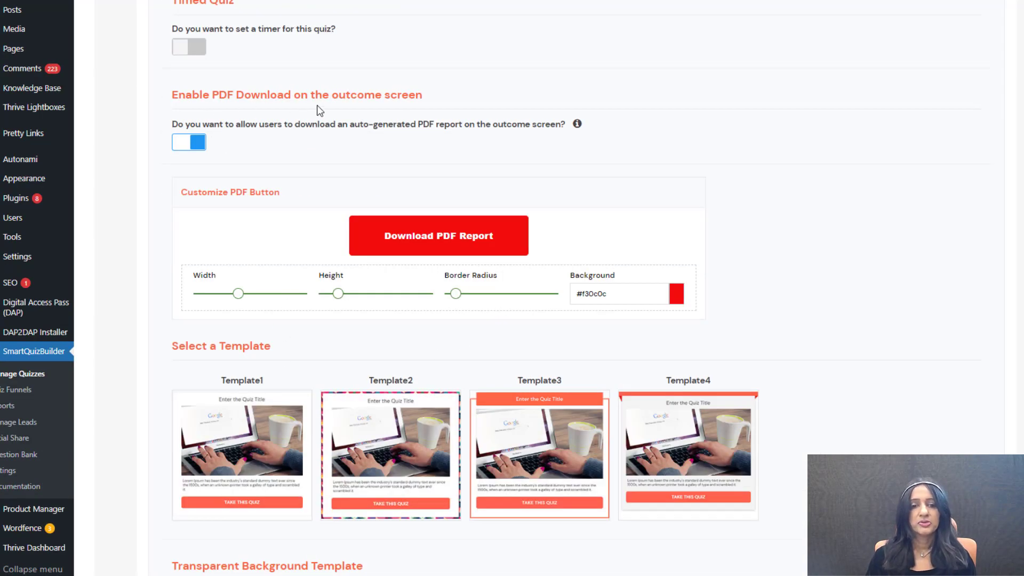
scroll(715, 207, "up", 10)
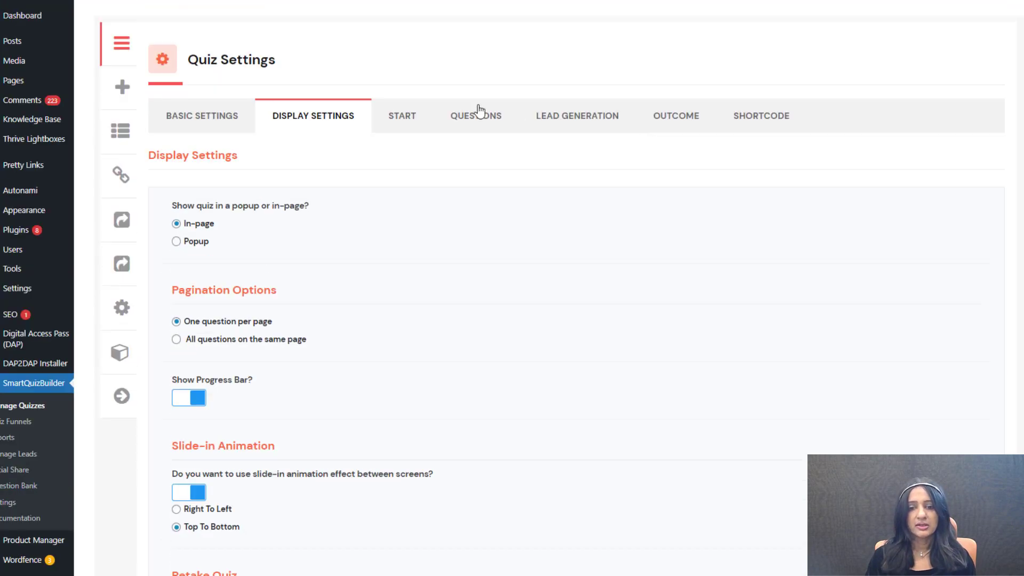
Step: Return to Outcome 4 and compare its [DOWNLOADPDF] shortcode with the one offered in the PDF personalization section
left_click(653, 126)
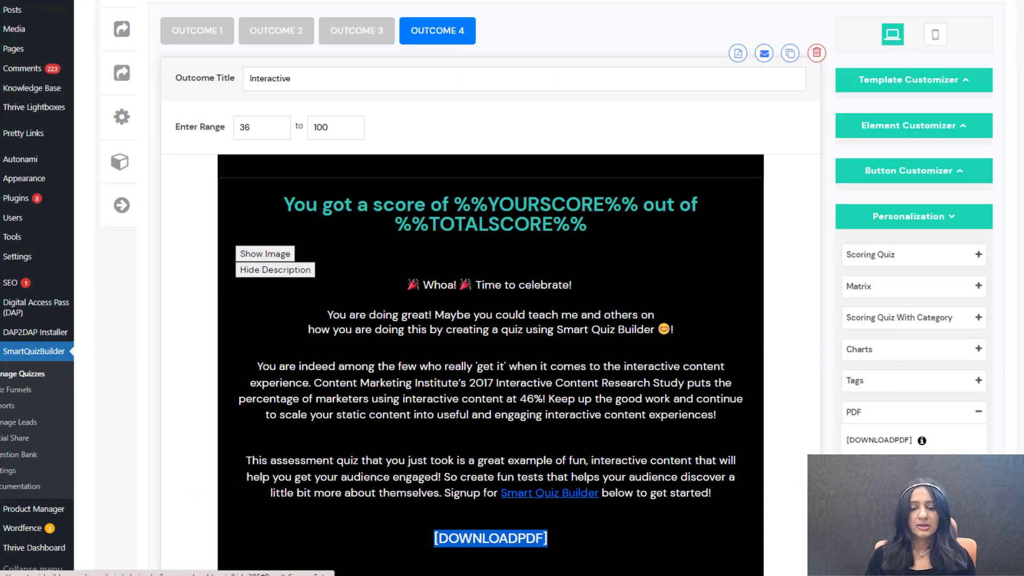
scroll(542, 397, "down", 3)
left_click(476, 369)
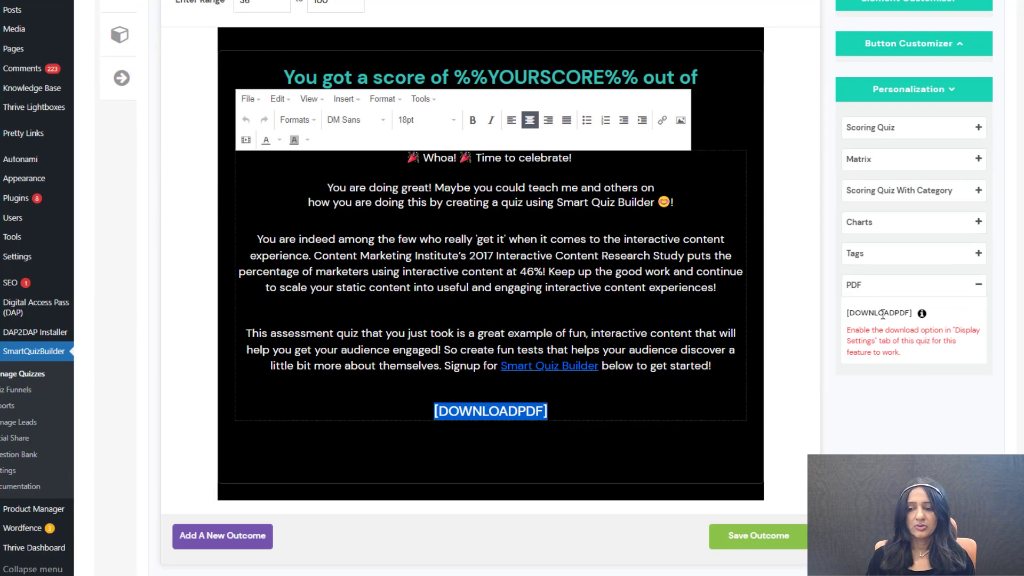
scroll(213, 325, "up", 5)
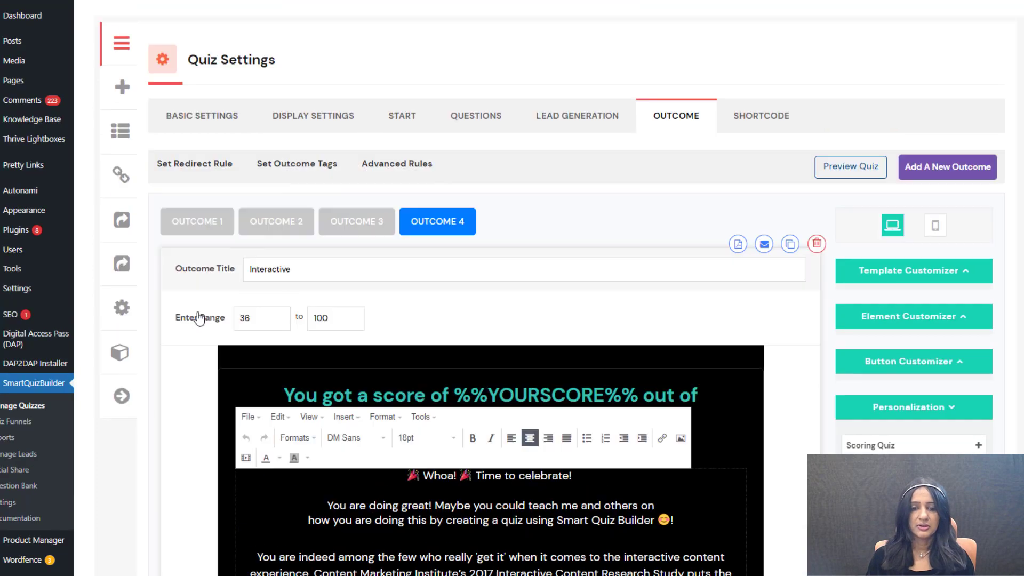
left_click(644, 312)
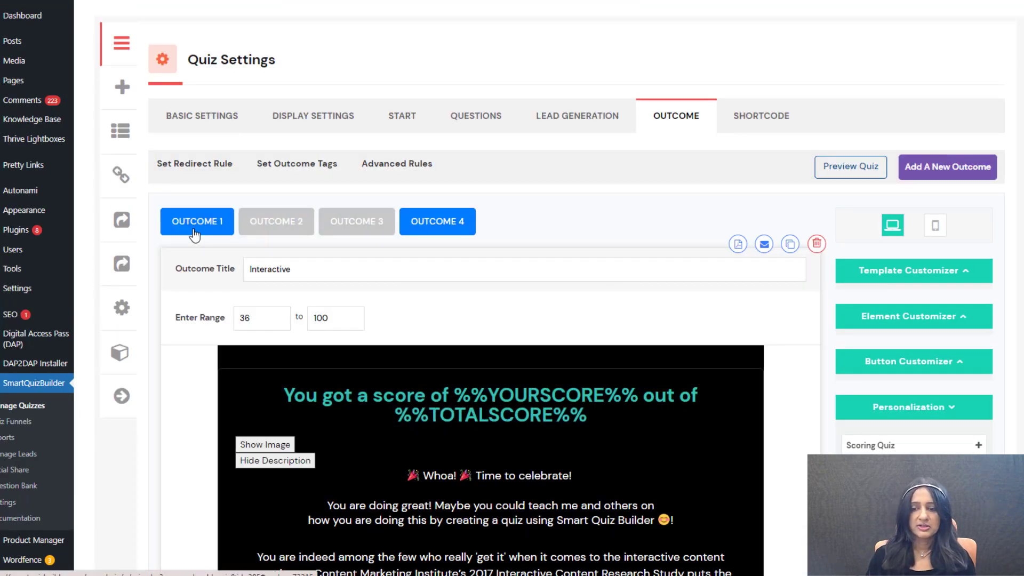
Step: Reopen the Generate PDF editor, view the outcomes available for separate report content, and close it unchanged
left_click(738, 246)
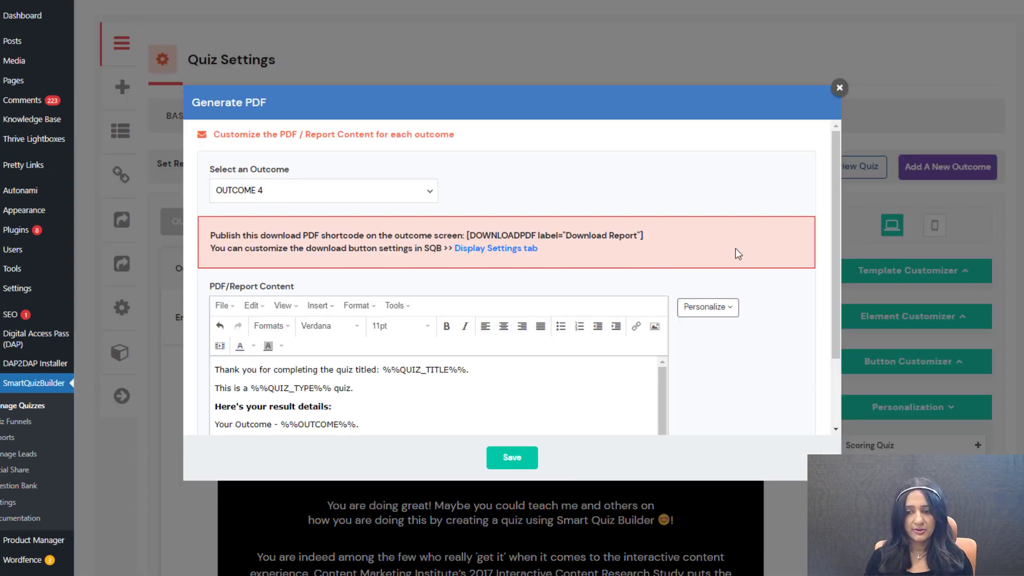
left_click(264, 193)
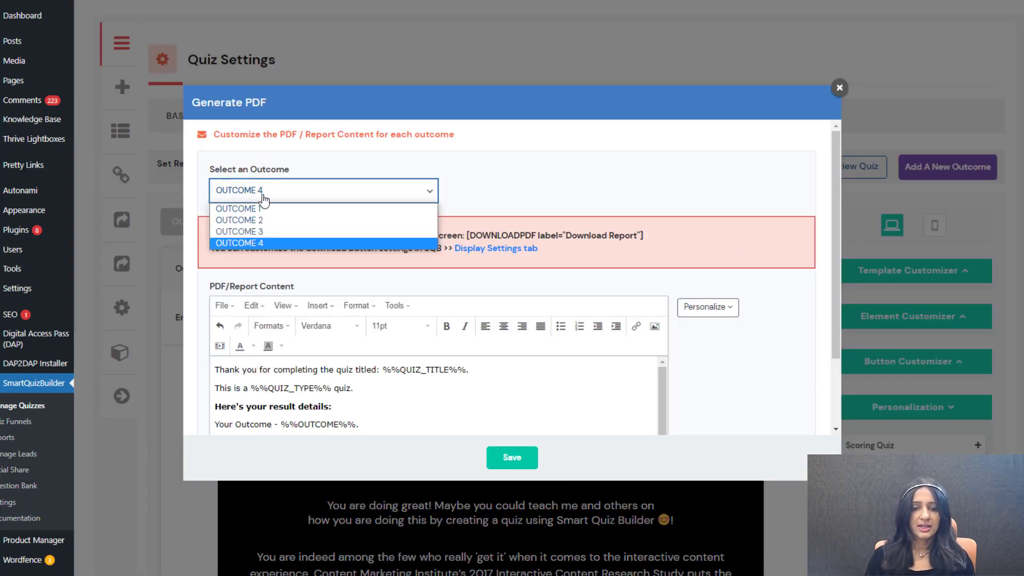
left_click(738, 386)
left_click(840, 91)
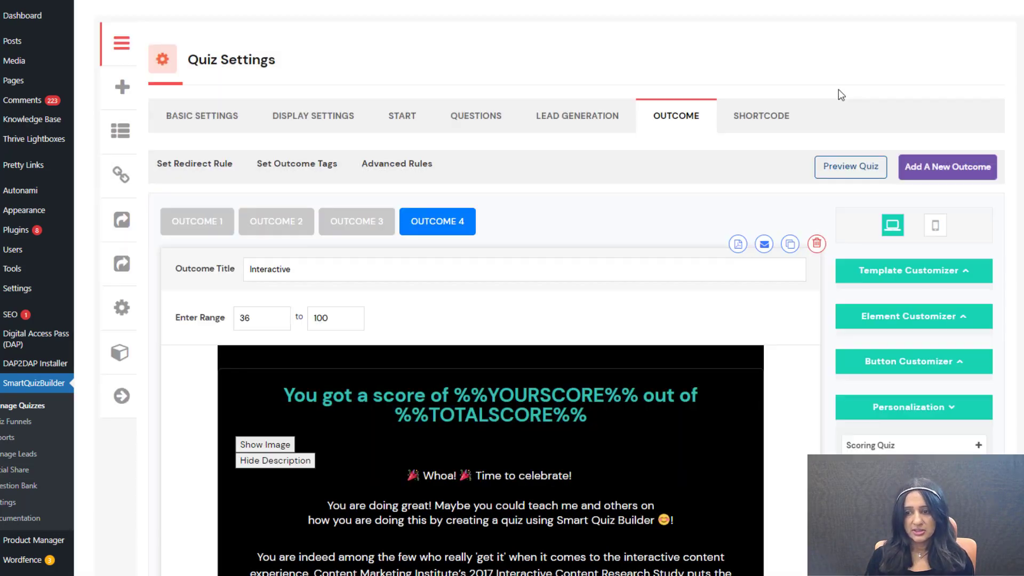
Step: Finish reviewing Outcome 4 and open the Content Marketing quiz's shortcode and embed code options
scroll(302, 340, "down", 2)
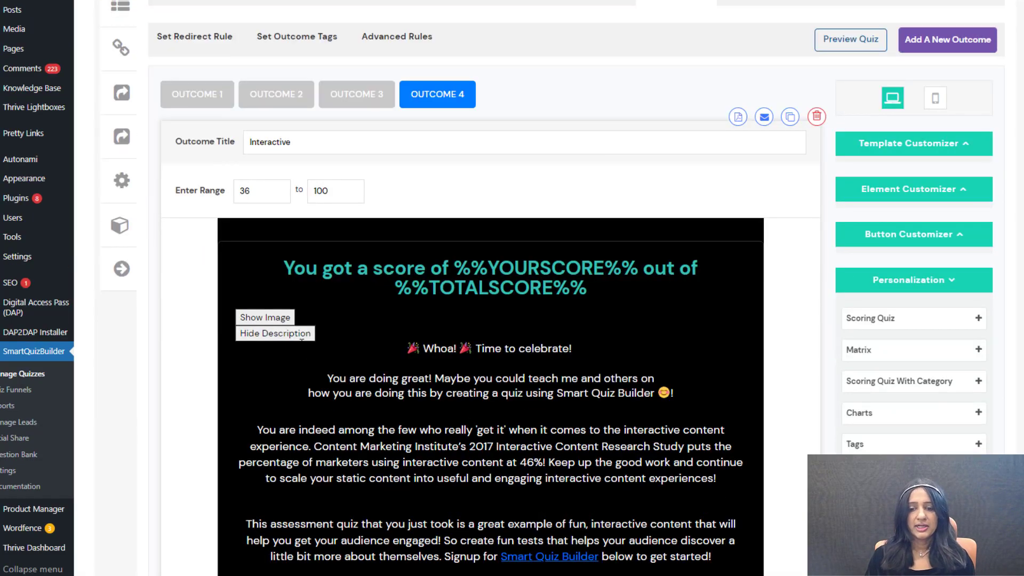
scroll(301, 340, "up", 2)
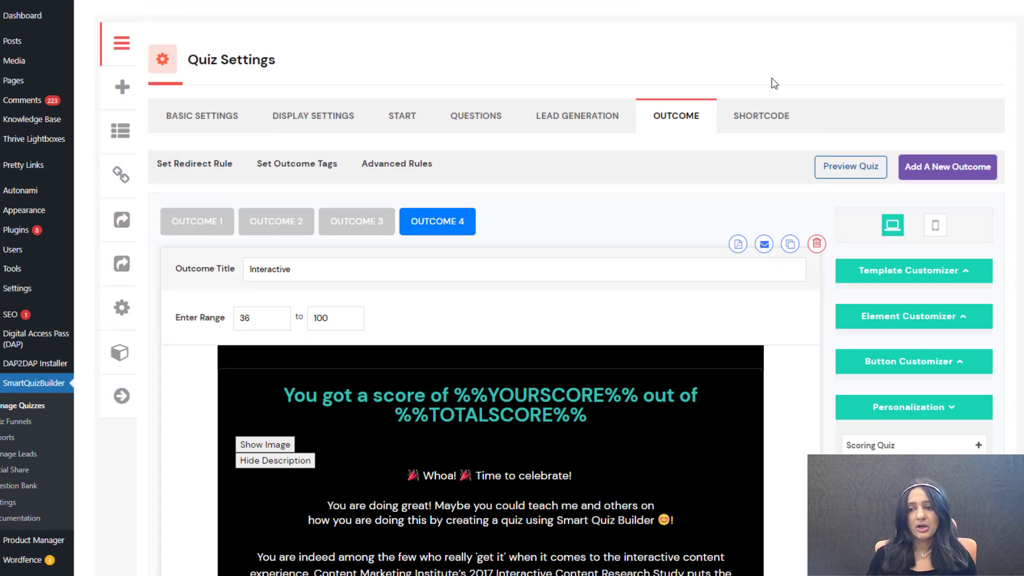
left_click(771, 123)
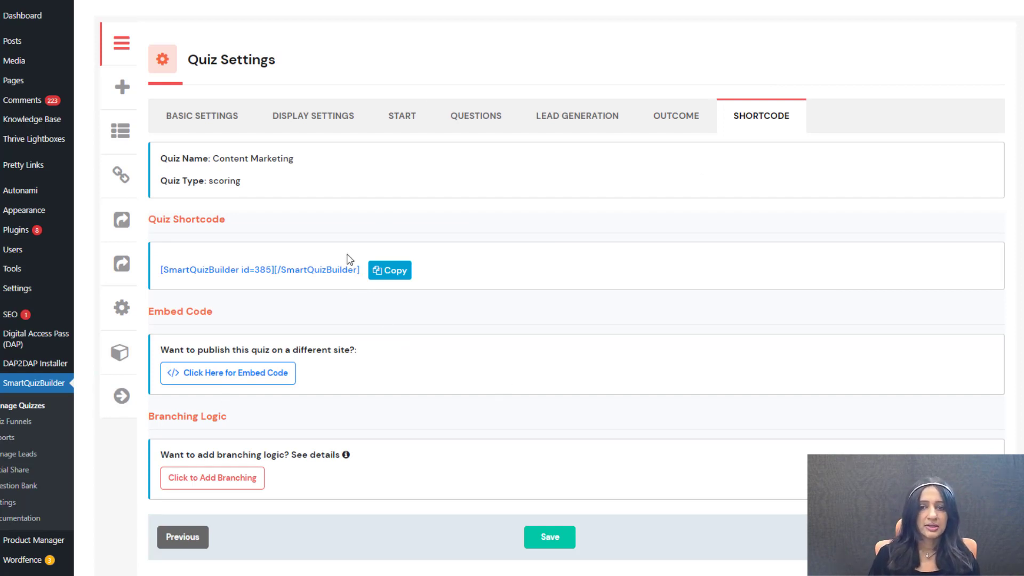
Step: Open the advanced quiz settings for PDF reports and inspect the header and footer background colors and the logo image
right_click(122, 307)
key("Escape")
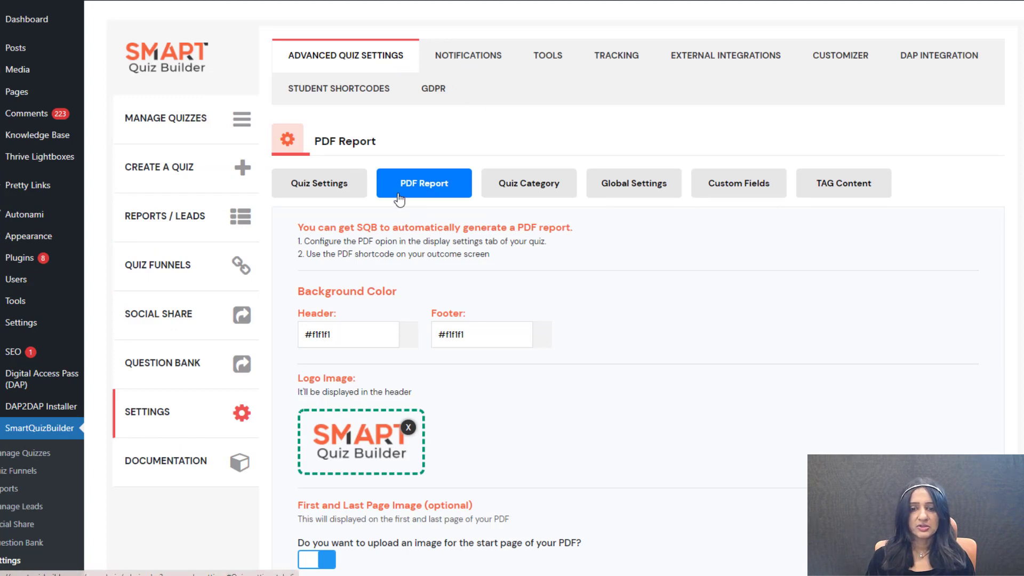
scroll(747, 306, "down", 2)
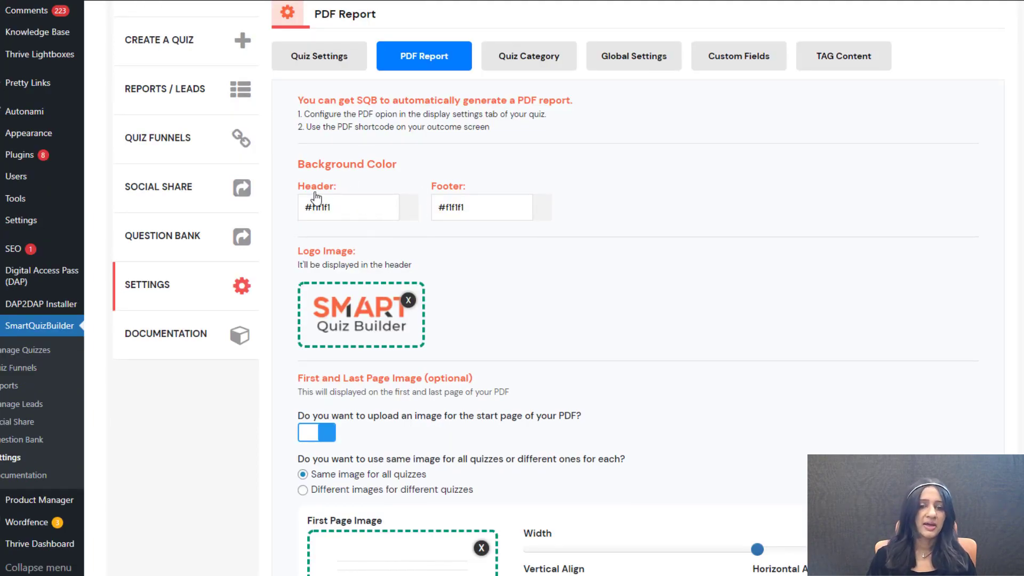
left_click(411, 213)
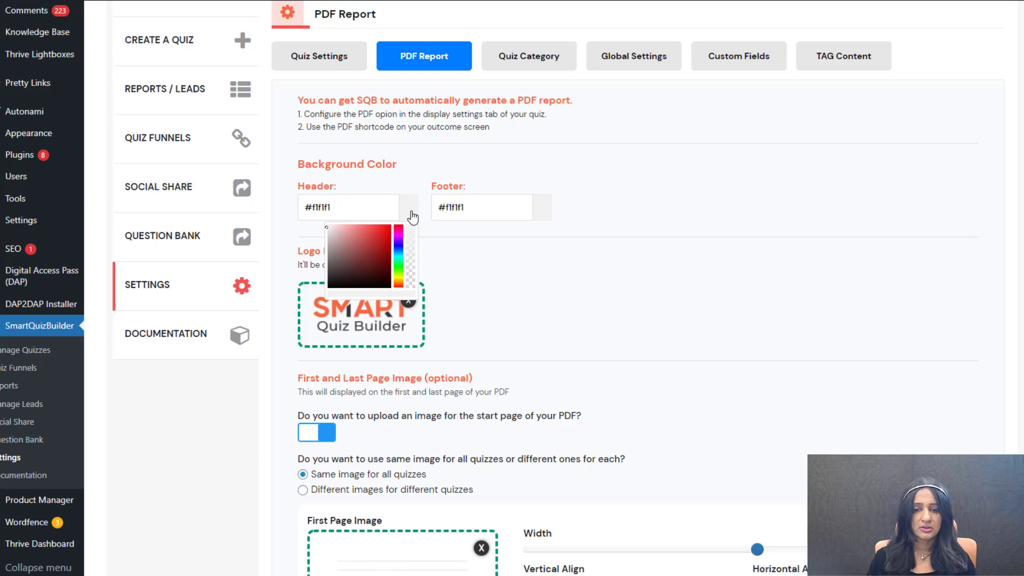
left_click(512, 207)
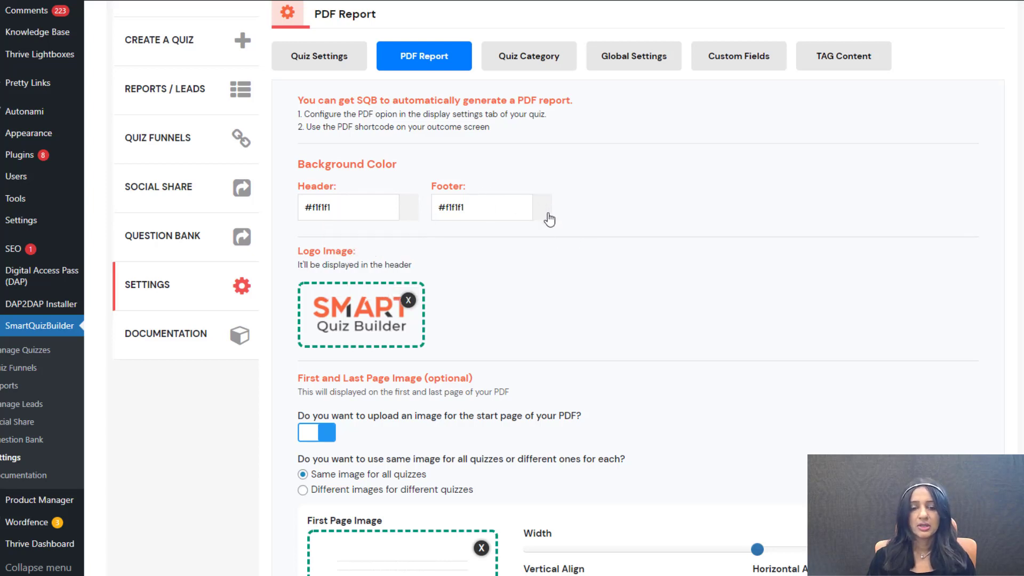
scroll(551, 274, "down", 1)
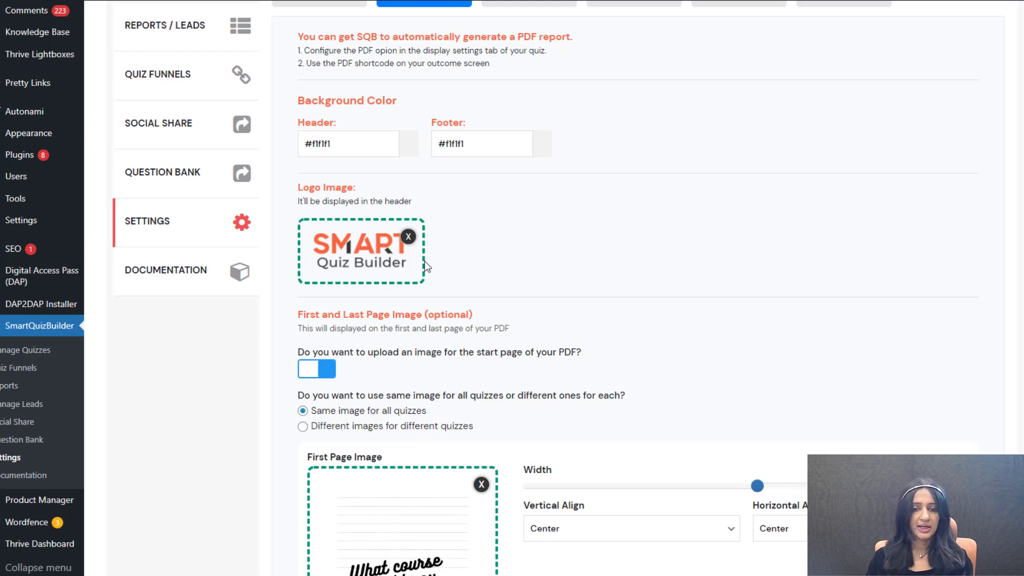
Step: Choose different first and last page PDF images for different quizzes
scroll(551, 258, "down", 2)
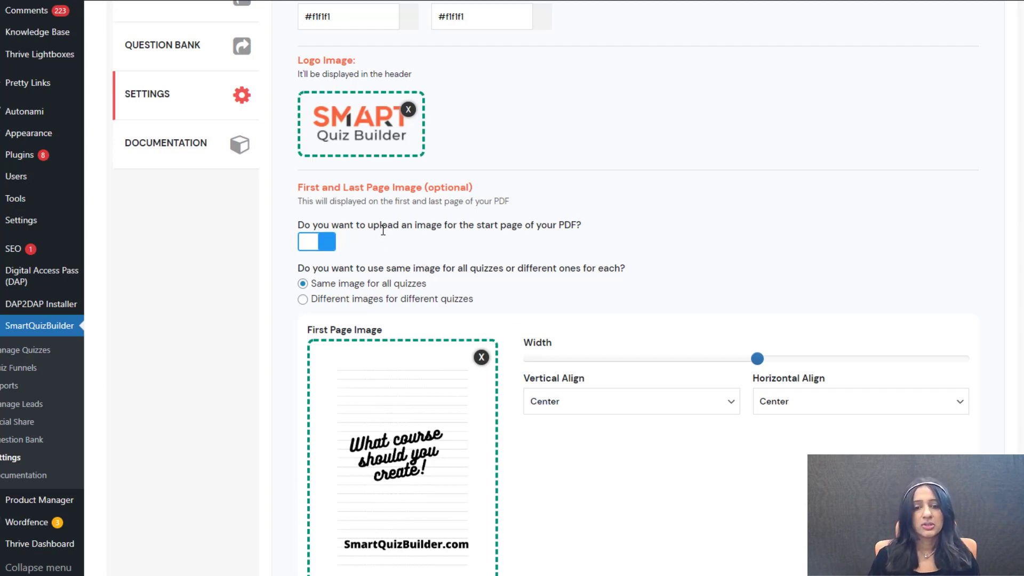
scroll(401, 264, "down", 1)
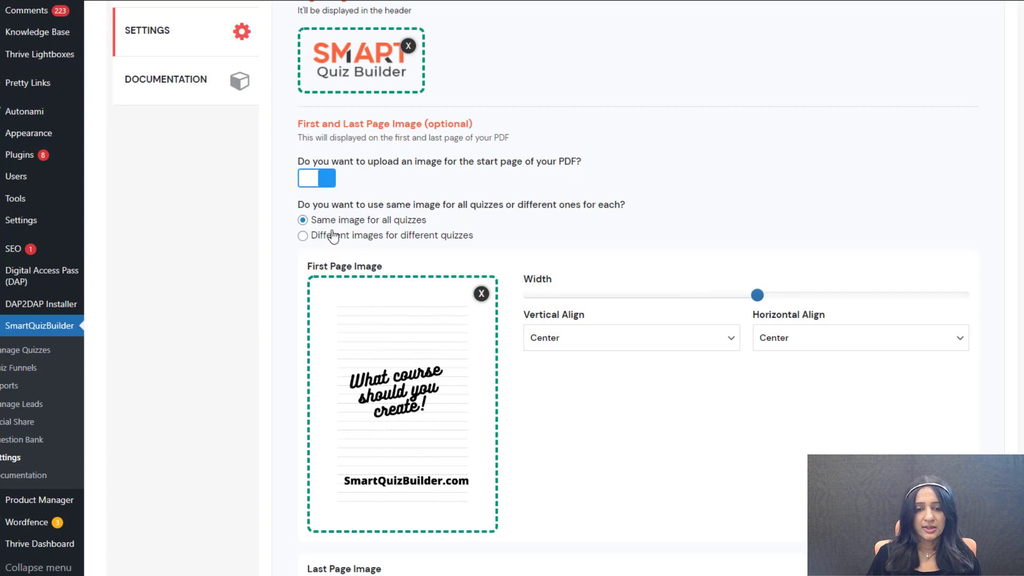
left_click(302, 237)
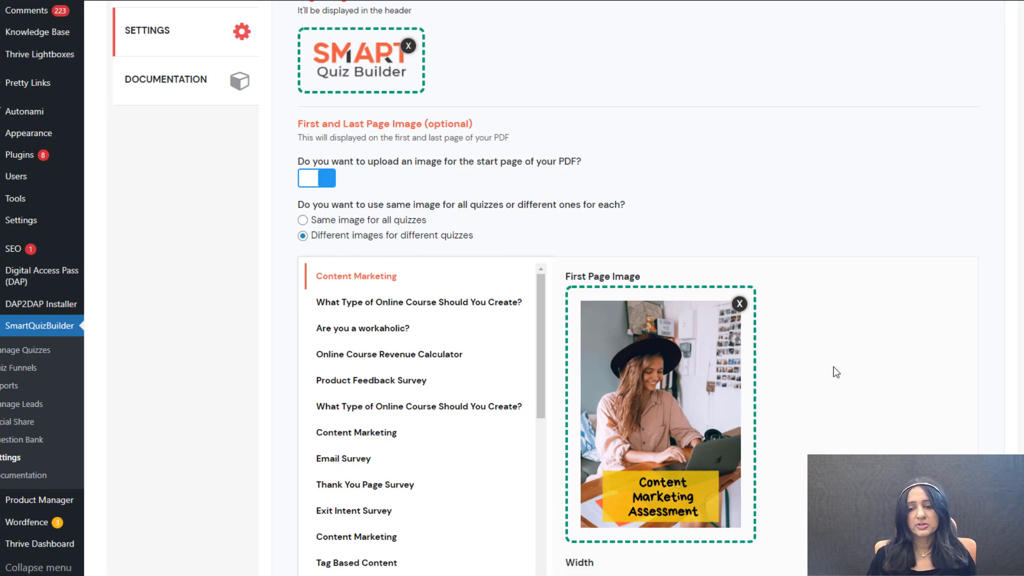
Step: Examine the Content Marketing quiz's first and last page images along with their width and alignment settings
scroll(837, 371, "down", 7)
scroll(837, 371, "down", 1)
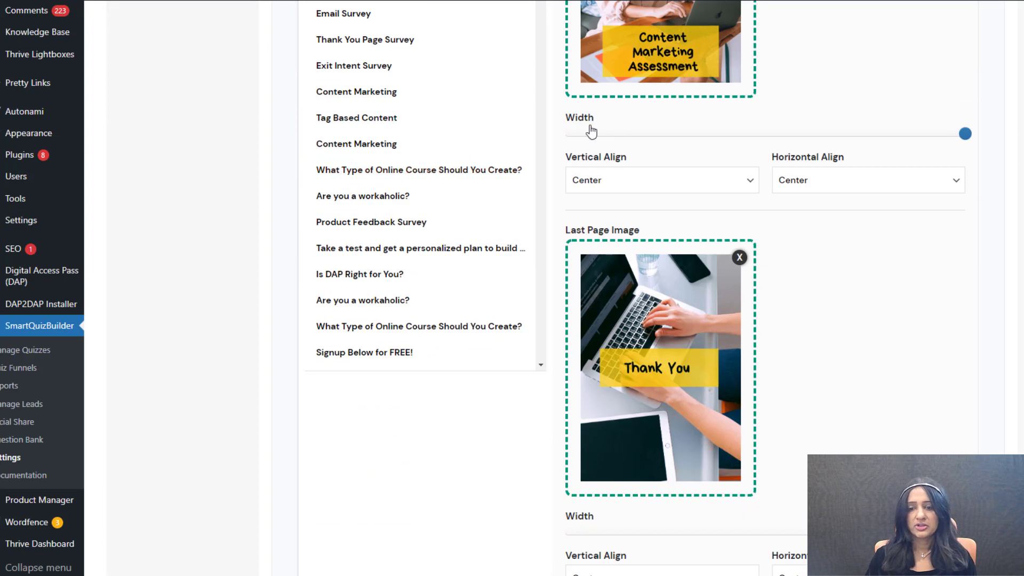
scroll(499, 374, "up", 5)
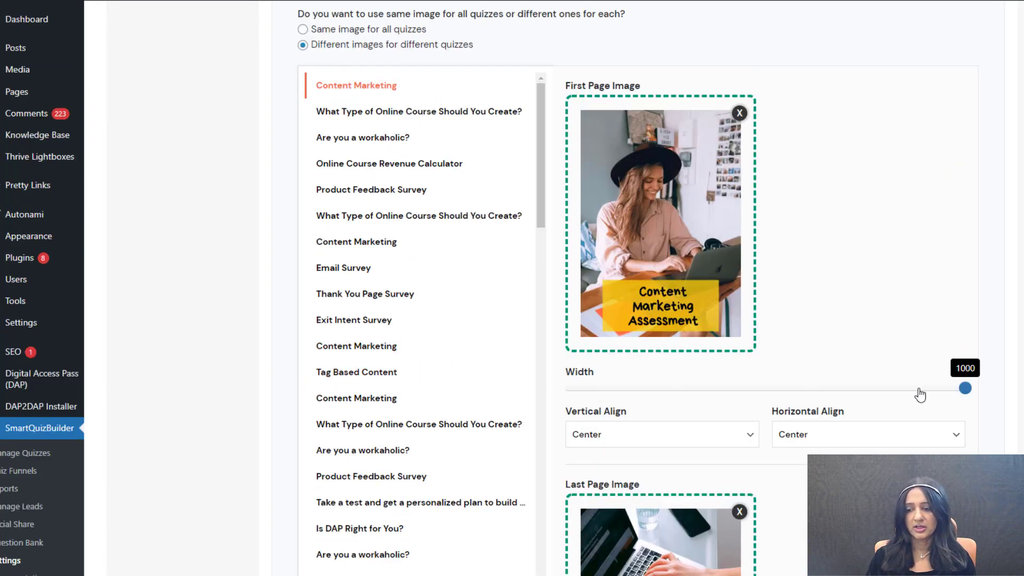
scroll(620, 276, "down", 5)
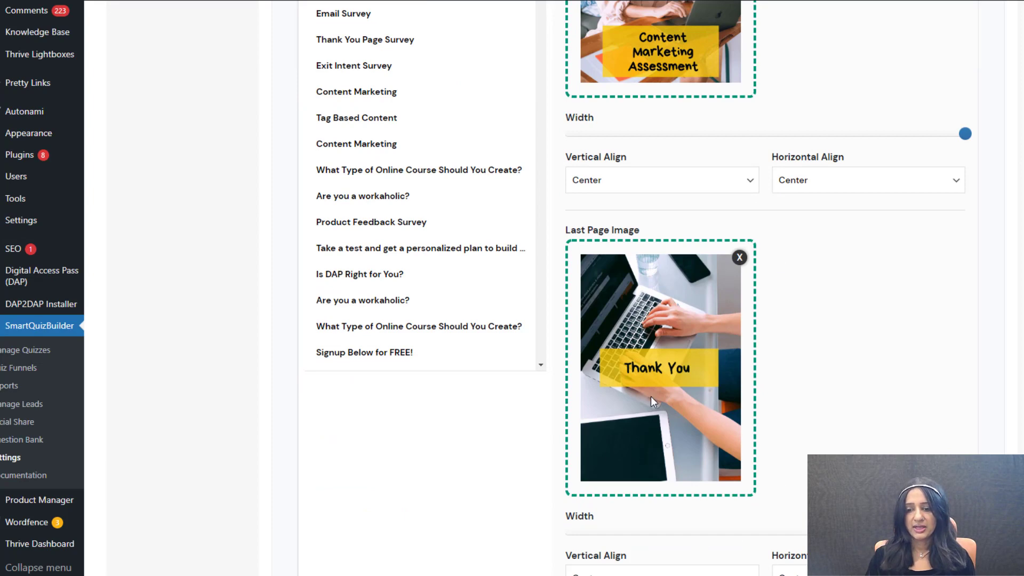
scroll(650, 396, "down", 3)
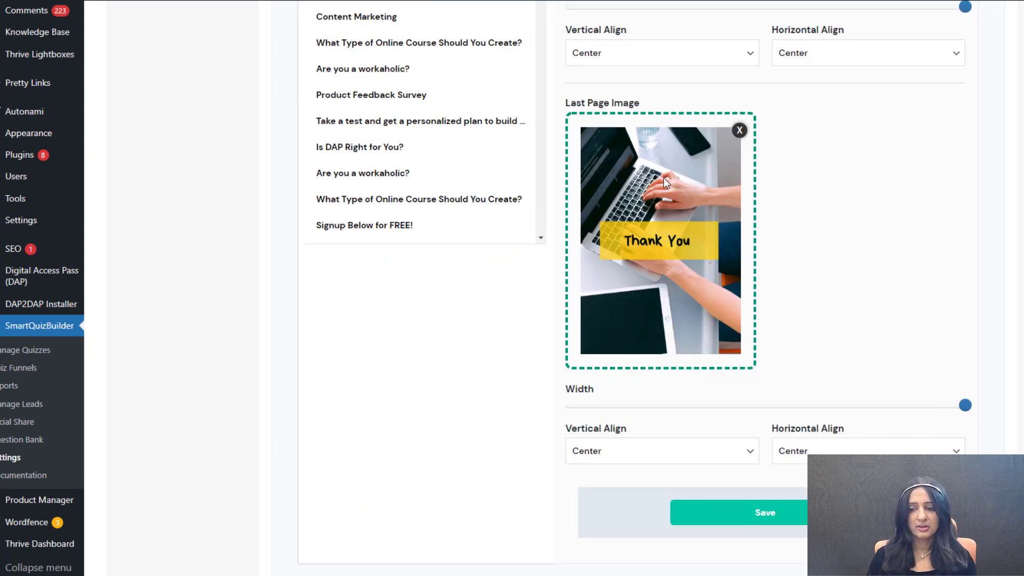
scroll(848, 357, "up", 3)
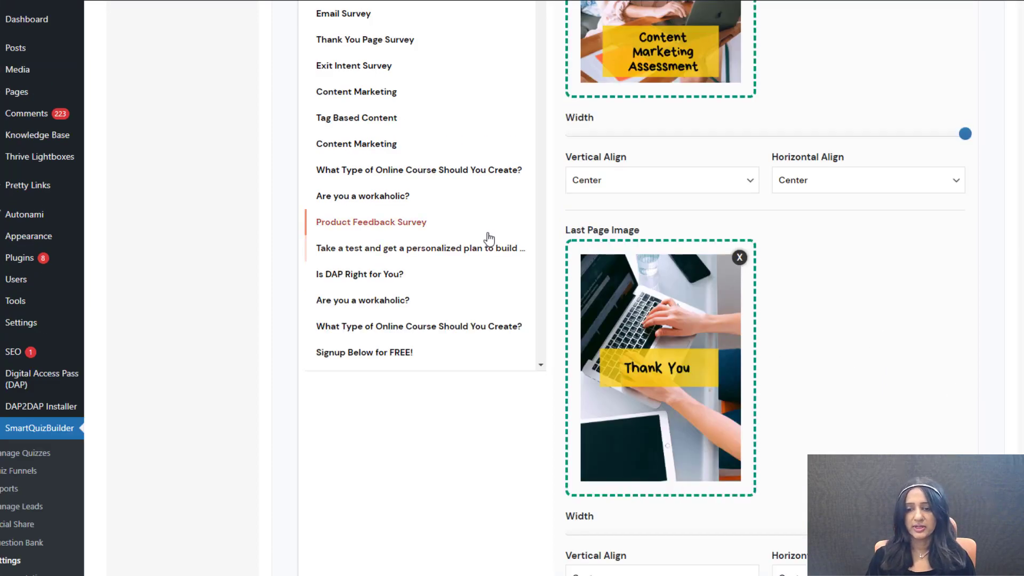
scroll(203, 288, "up", 10)
scroll(693, 314, "down", 3)
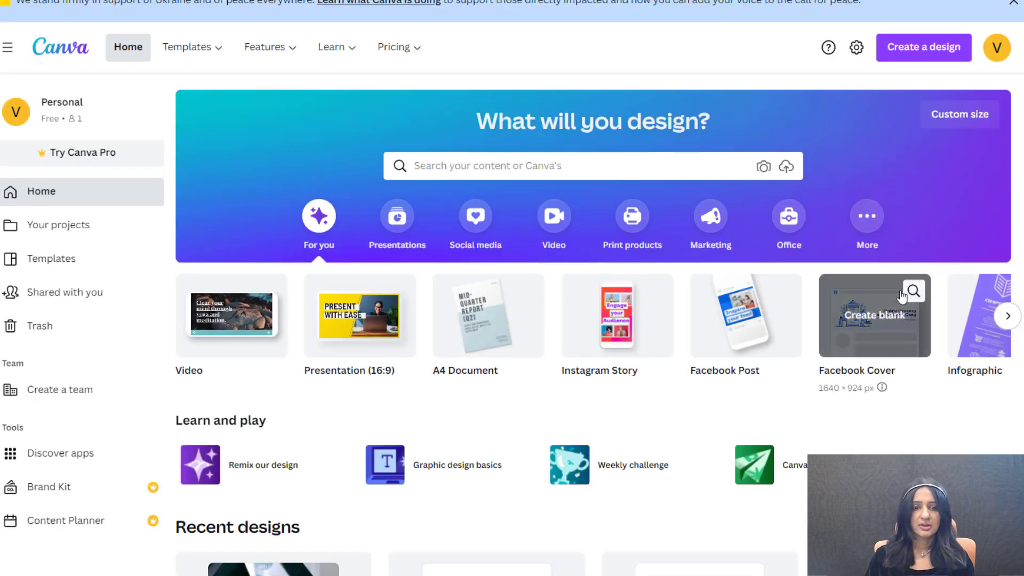
Step: Switch to Canva, create a new A4 document, and apply the grey brush-stroke border template to its page
scroll(847, 366, "down", 2)
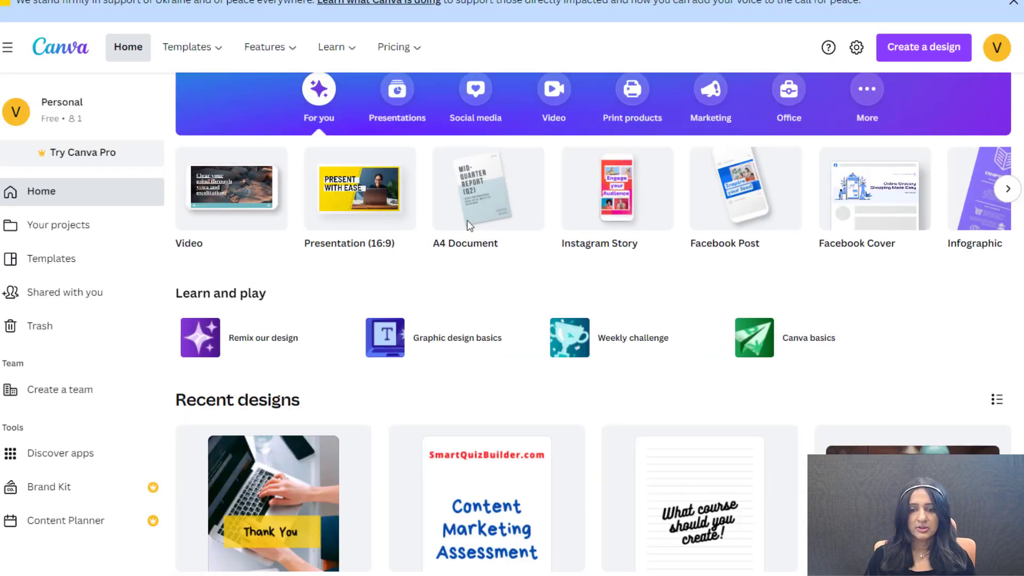
left_click(506, 210)
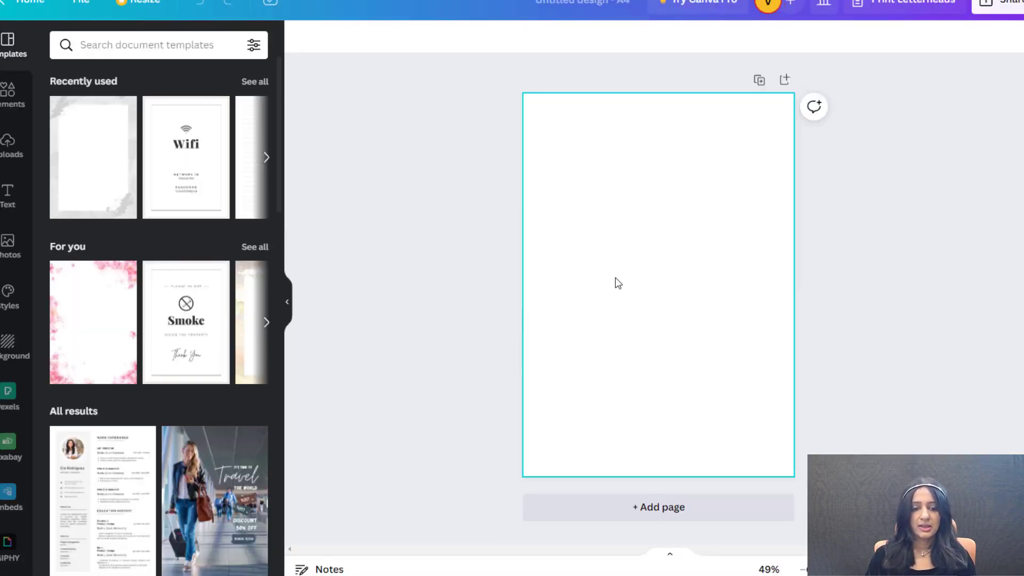
left_click(613, 215)
left_click(128, 171)
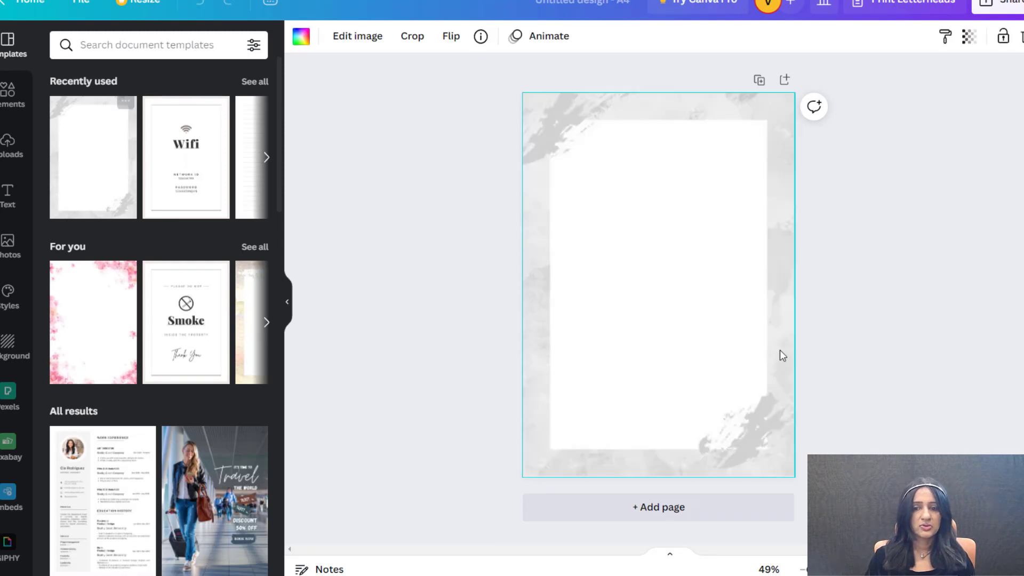
Step: Add the Pexels photo of a hand holding a Polaroid against the sky and enlarge it to cover the page
left_click(8, 397)
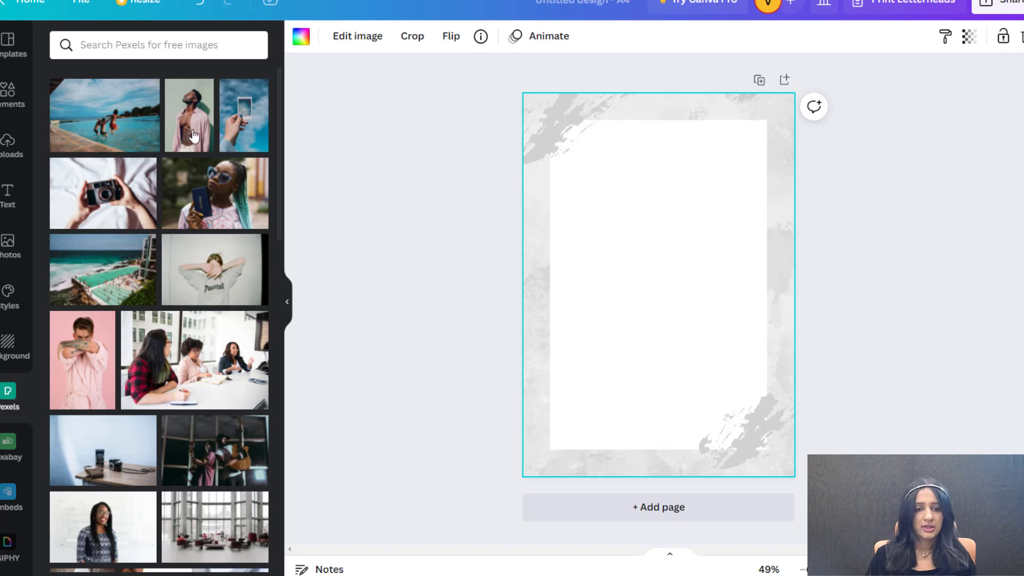
left_click(244, 115)
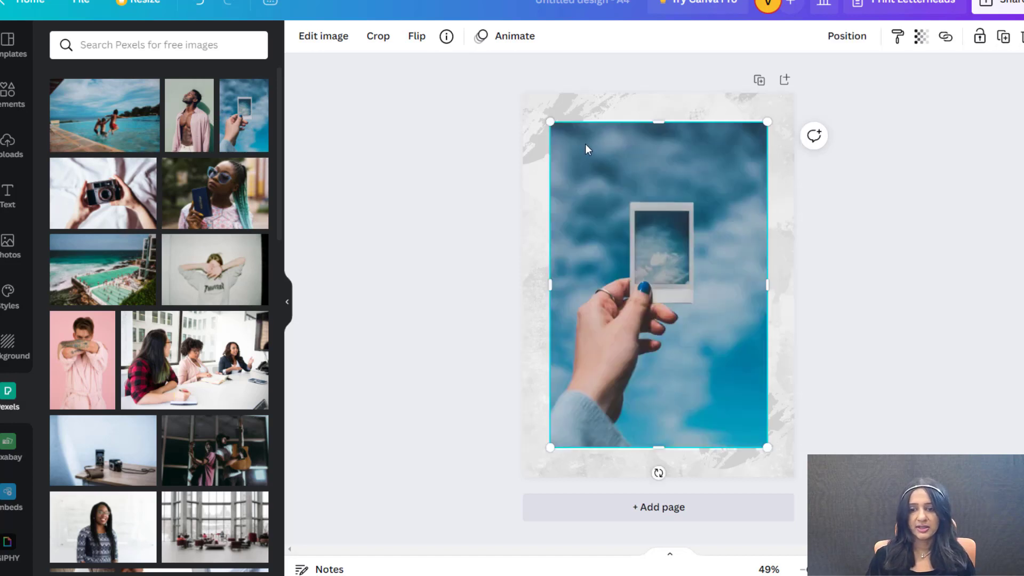
left_click_drag(549, 121, 521, 82)
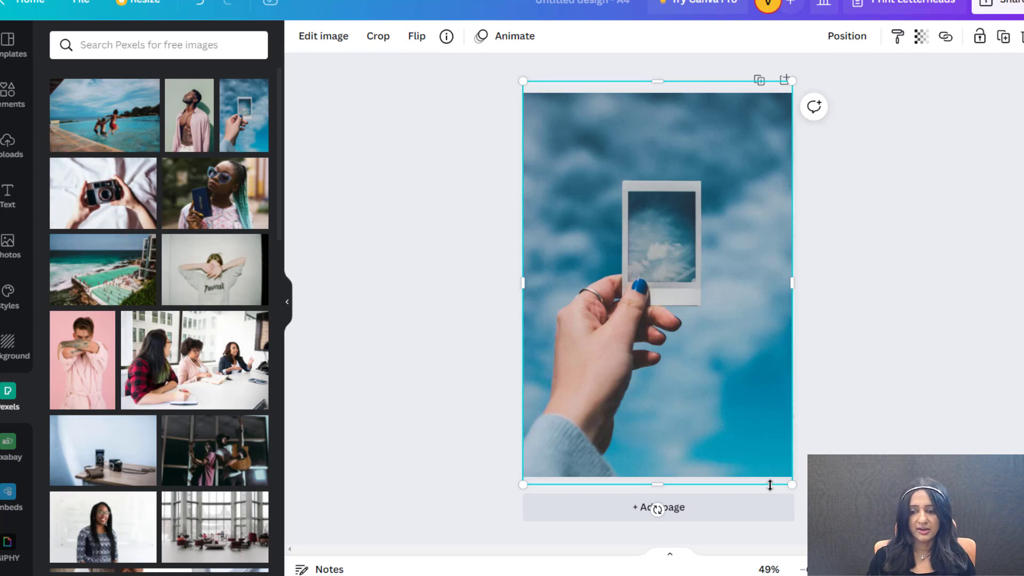
left_click_drag(790, 485, 795, 487)
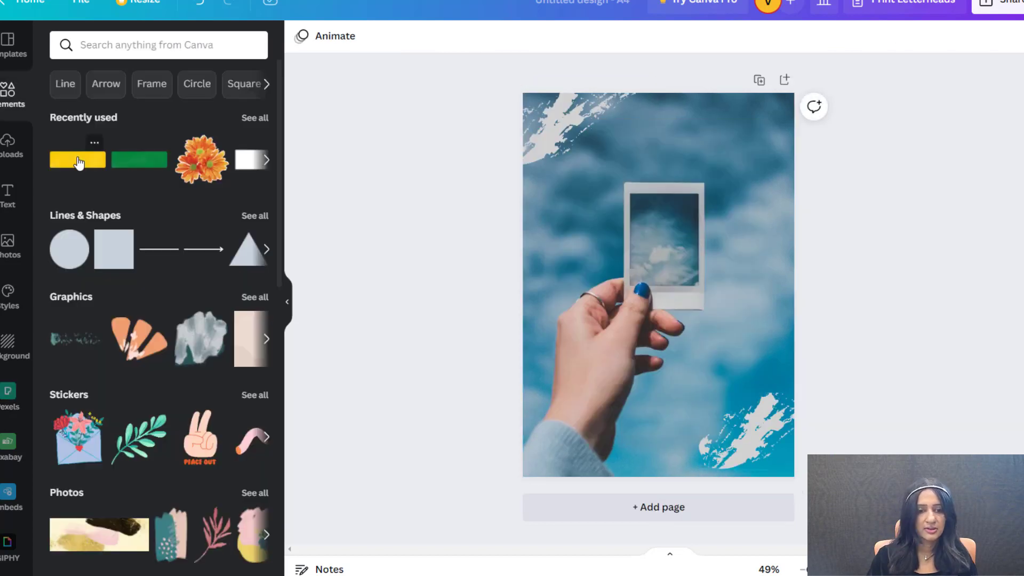
Step: Add the yellow rectangle element and place it across the lower part of the photo
left_click(79, 163)
left_click_drag(717, 274, 715, 398)
left_click(478, 368)
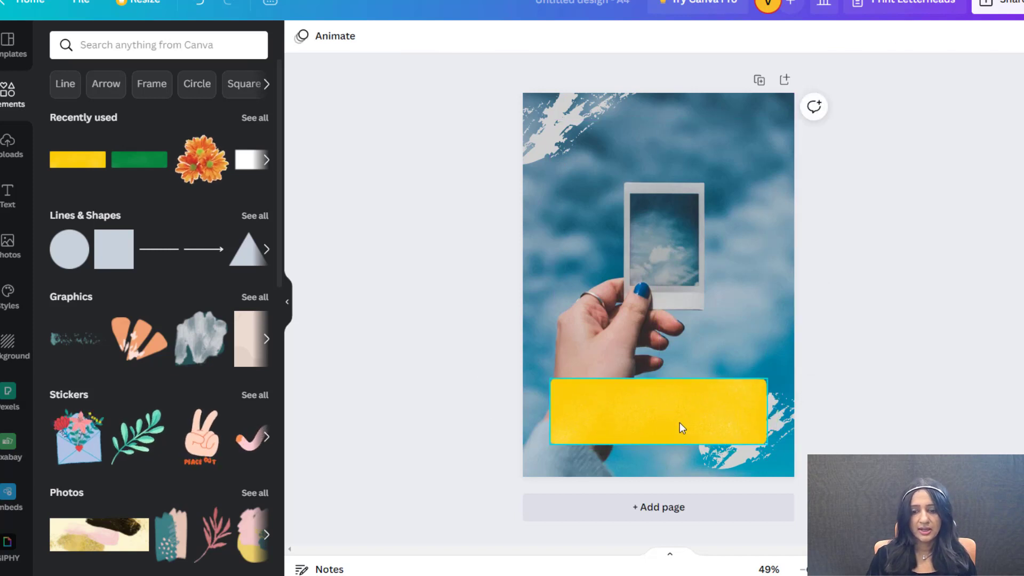
Step: Add a heading over the yellow rectangle reading "Content Marketing Assessment"
left_click(654, 421)
left_click(7, 195)
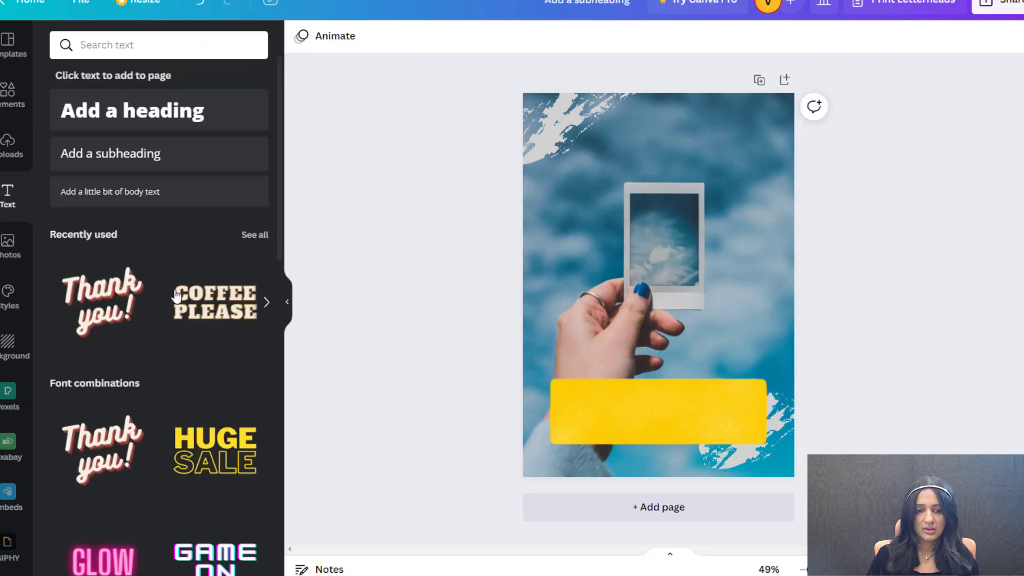
left_click(137, 113)
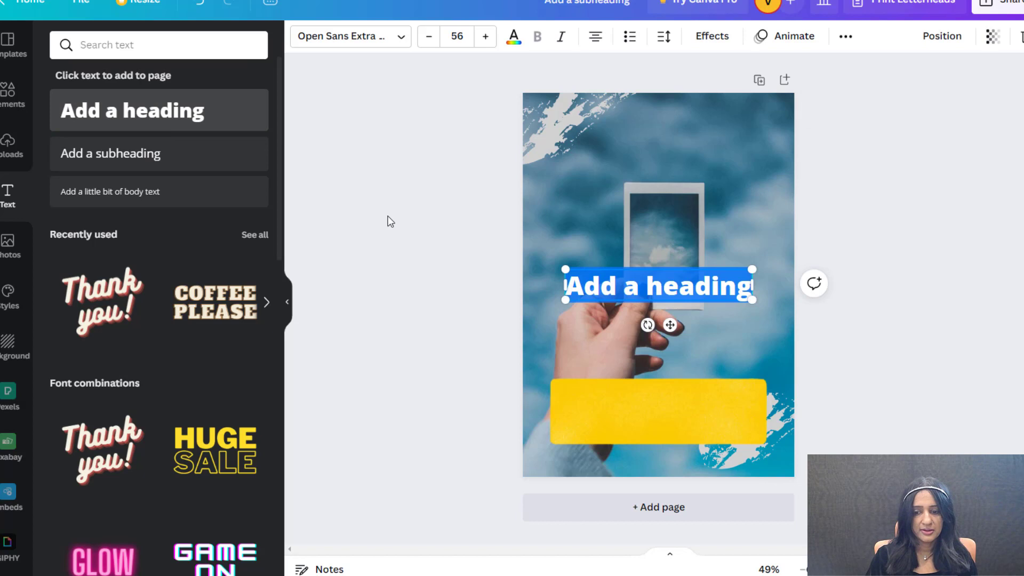
left_click(706, 304)
left_click_drag(707, 294, 707, 415)
double_click(715, 422)
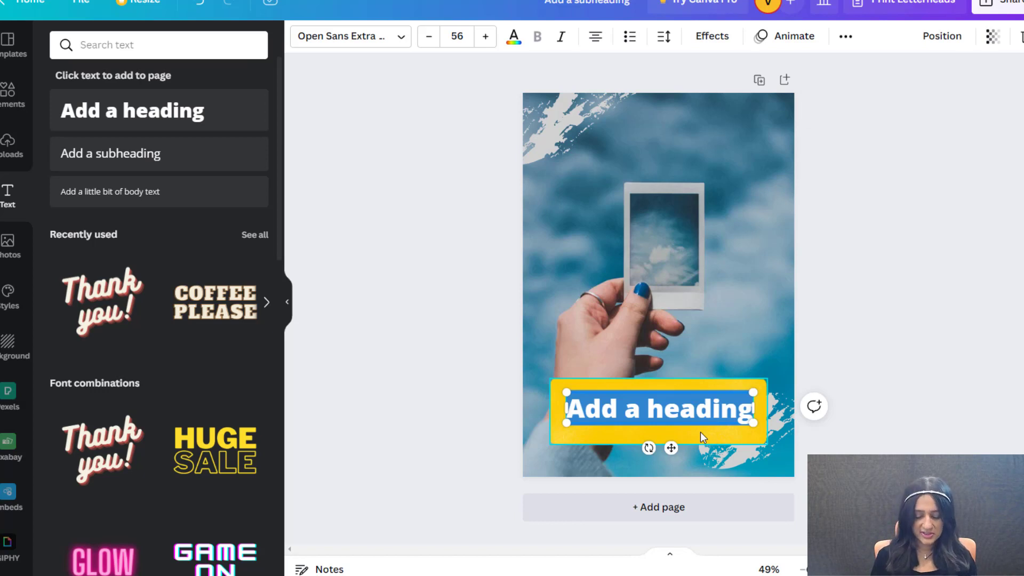
type("Content Marketing Assessment")
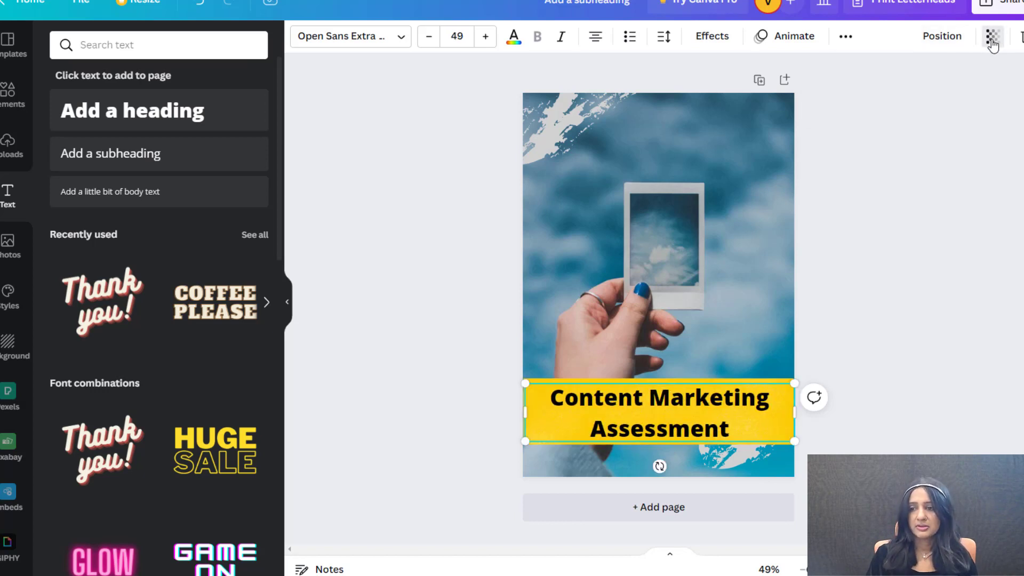
left_click(991, 37)
left_click(855, 380)
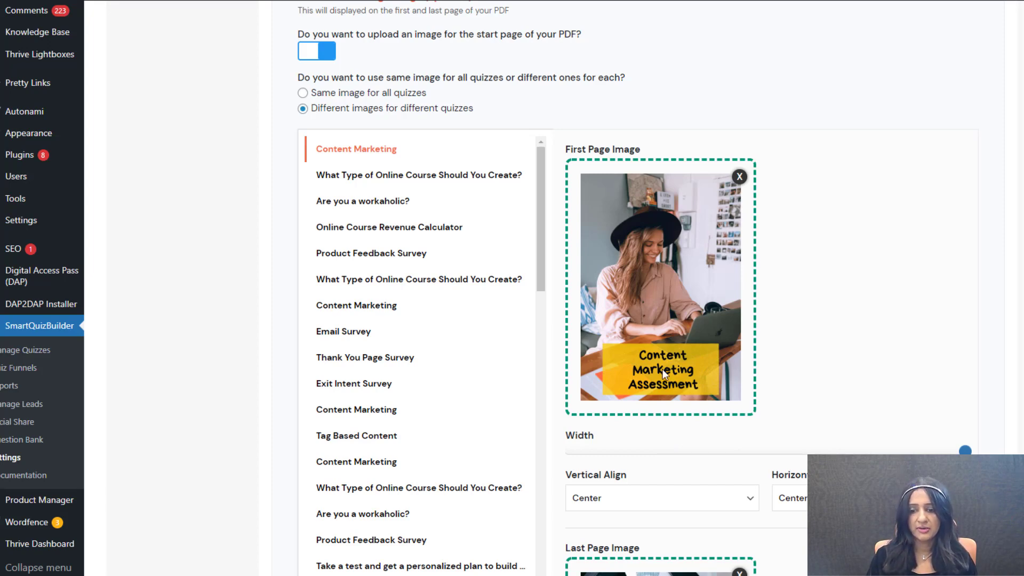
Step: Switch back to SmartQuizBuilder and review the Content Marketing quiz's first and last page images and the header logo
scroll(662, 369, "down", 6)
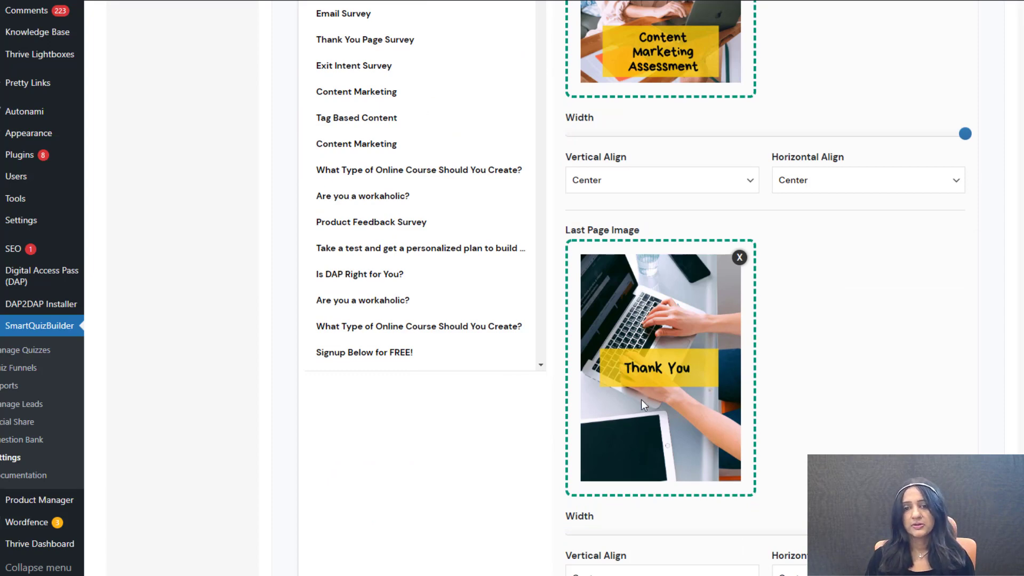
scroll(663, 395, "down", 6)
scroll(747, 336, "up", 15)
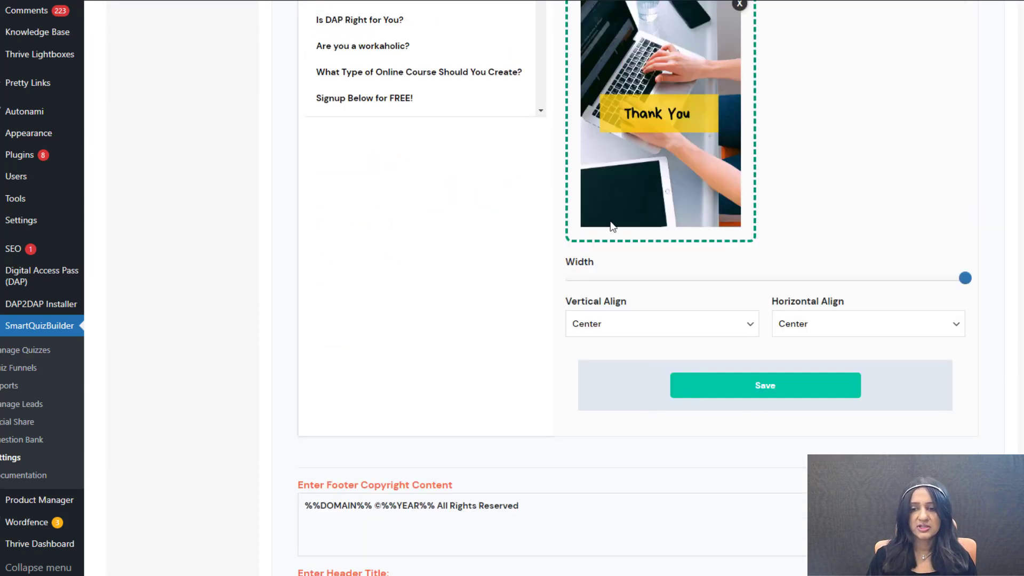
scroll(397, 283, "up", 1)
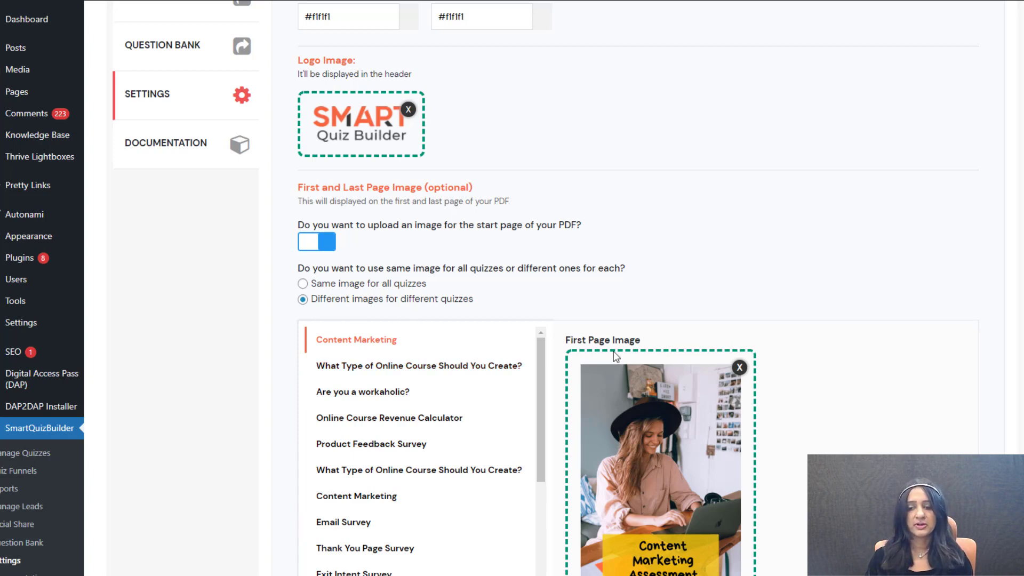
scroll(582, 369, "down", 3)
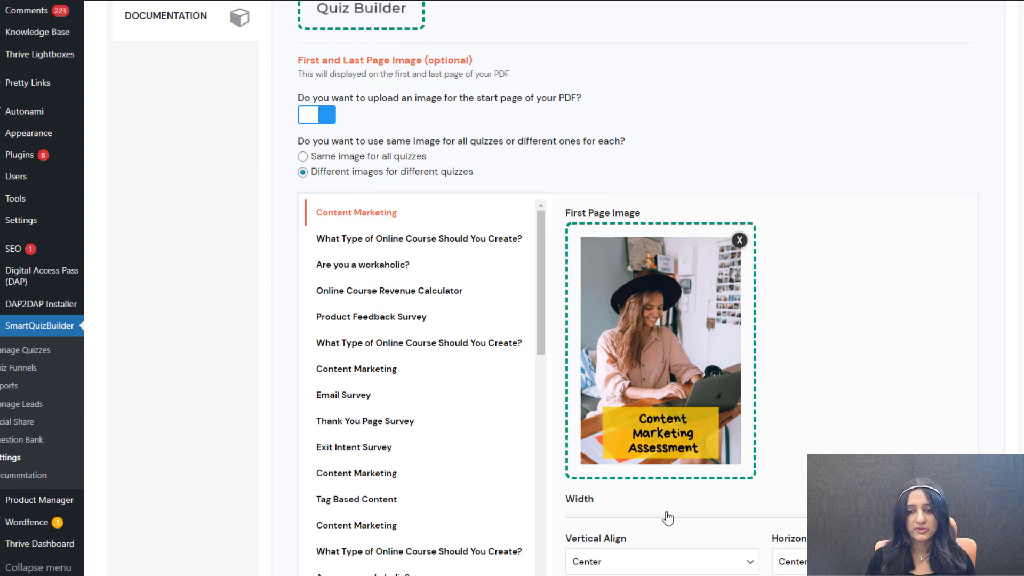
scroll(667, 516, "down", 5)
scroll(263, 297, "up", 9)
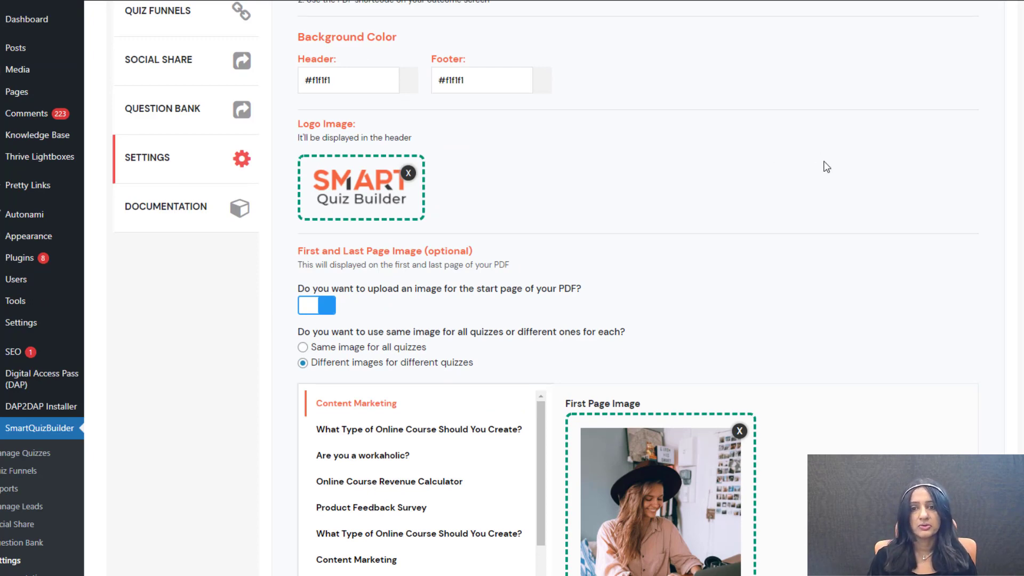
Step: Save the global PDF report settings below the footer copyright and header title fields
scroll(781, 373, "down", 8)
scroll(810, 449, "down", 6)
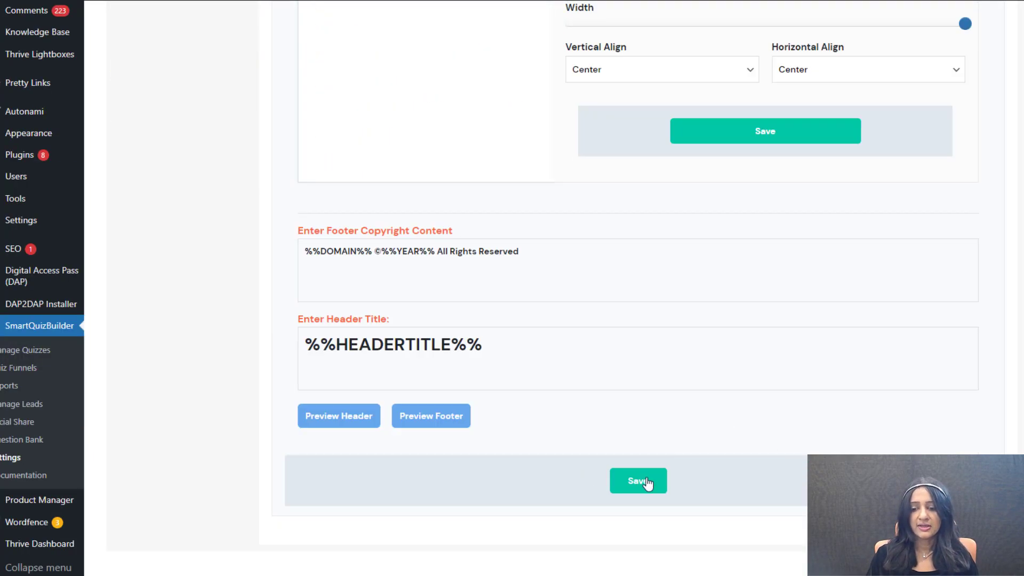
left_click(650, 478)
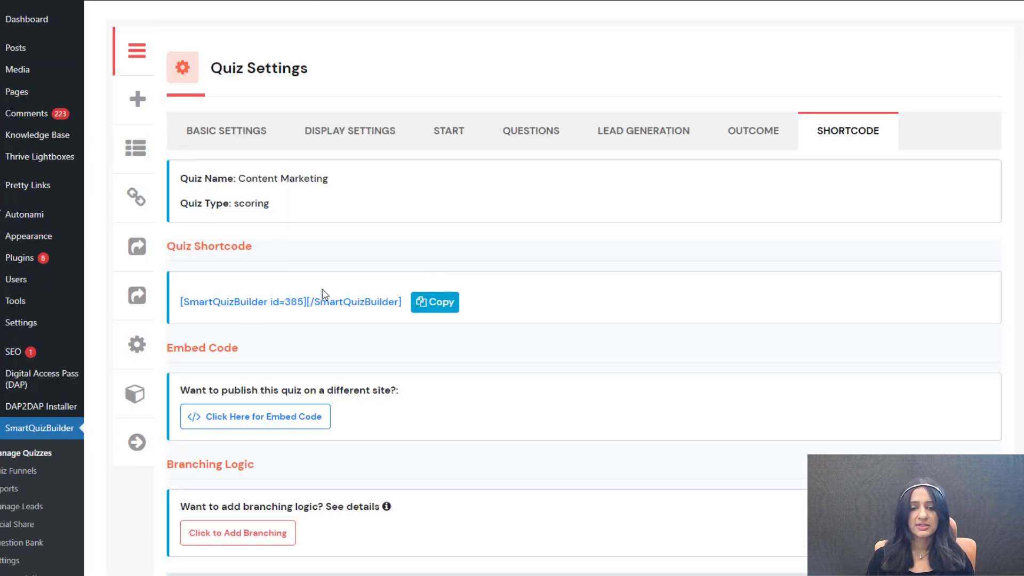
Step: Copy the Content Marketing quiz's shortcode and open the live PDF Demo page that embeds it
left_click_drag(180, 302, 419, 309)
left_click(426, 302)
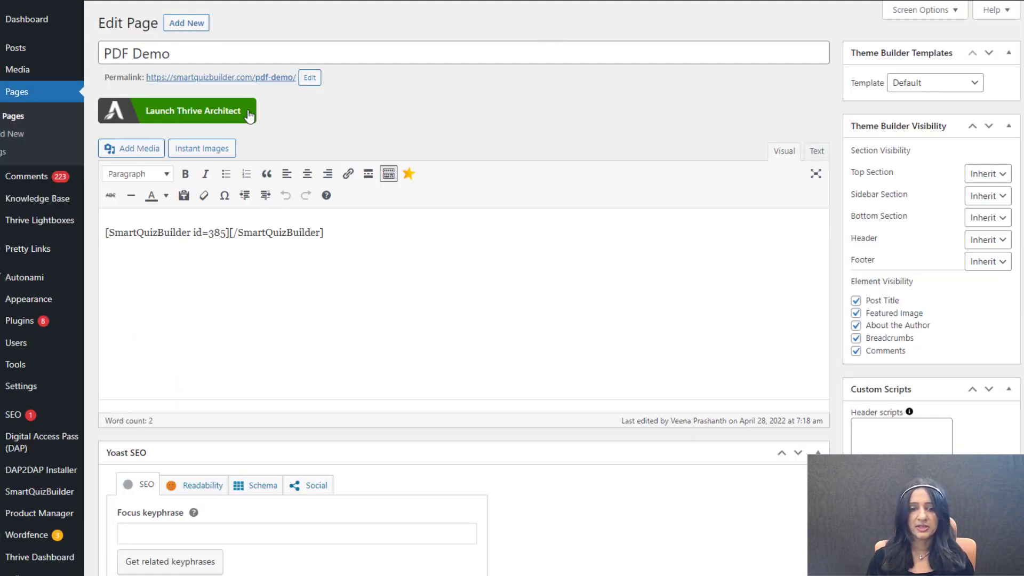
right_click(243, 77)
left_click(276, 87)
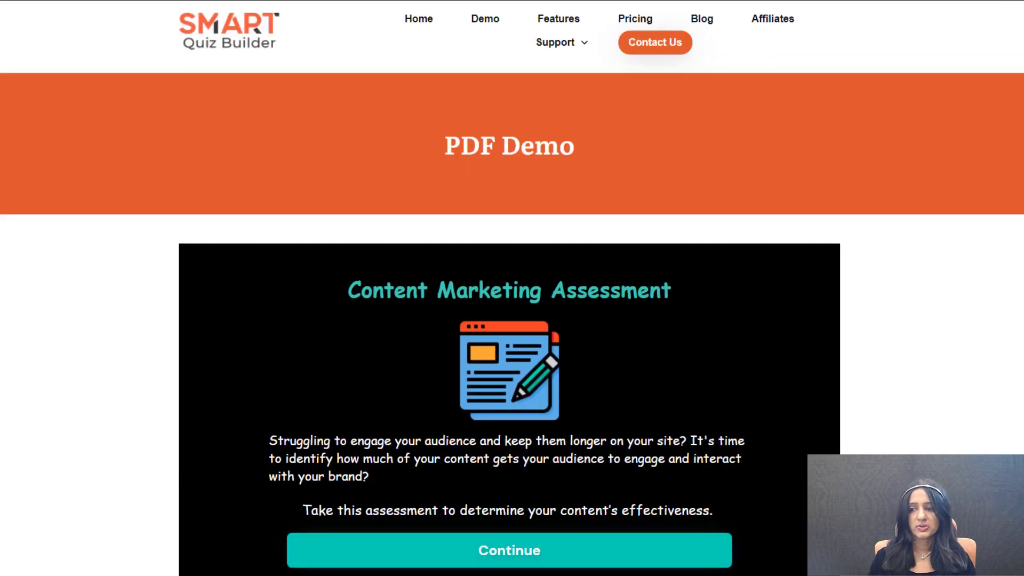
Step: Start the Content Marketing Assessment and answer the content type question with "All Interactive"
scroll(512, 294, "down", 3)
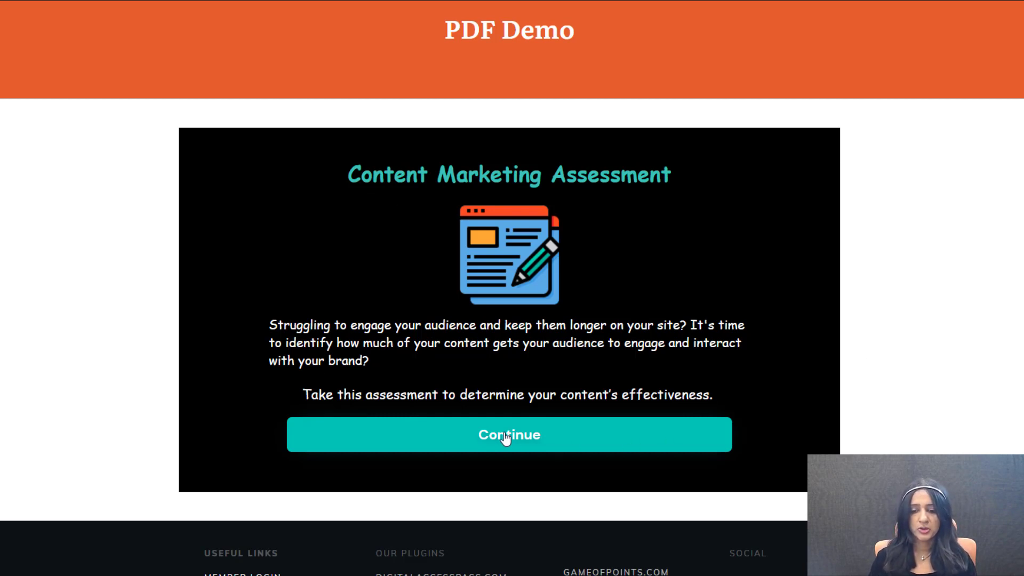
left_click(521, 441)
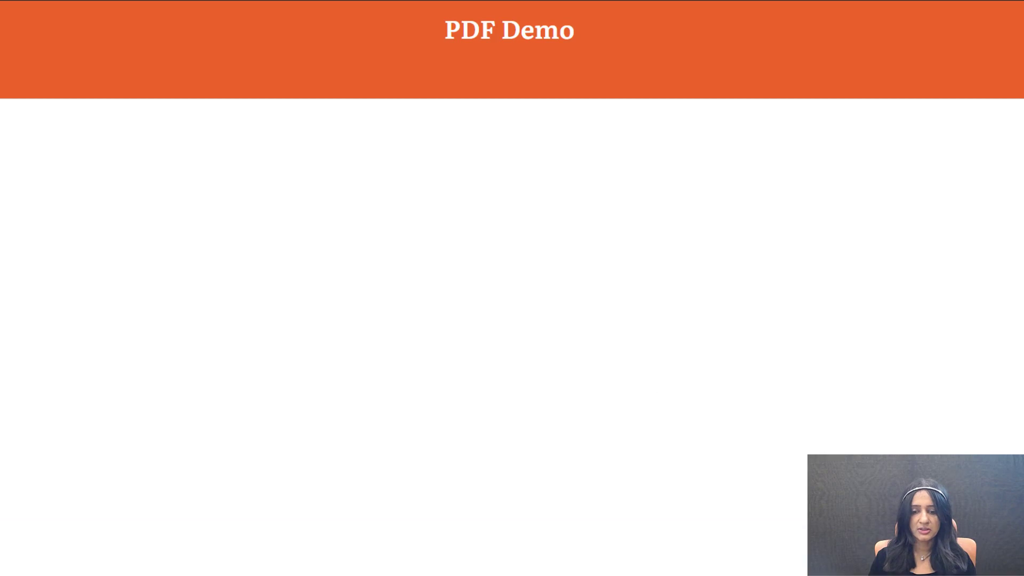
scroll(976, 168, "down", 2)
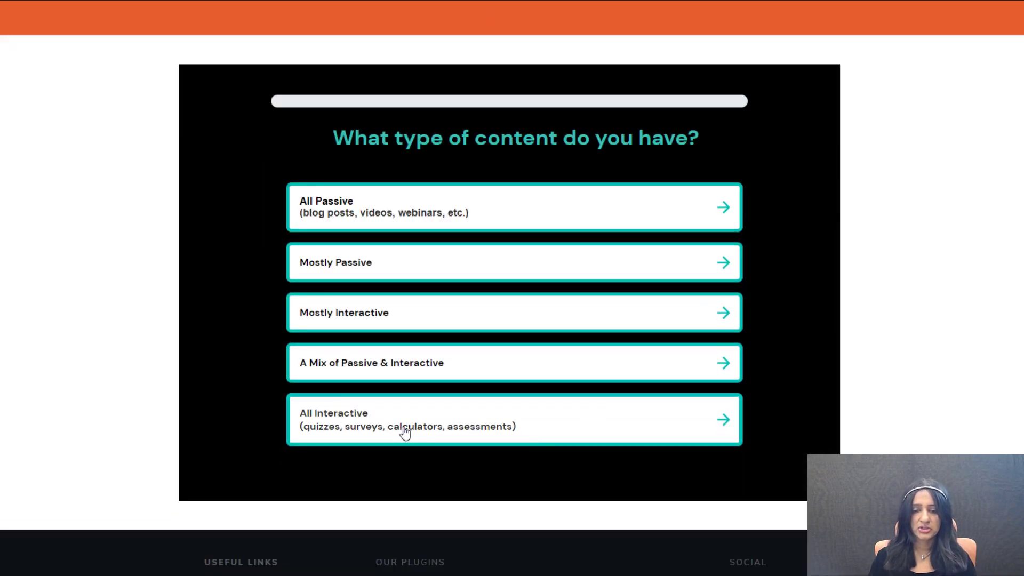
left_click(389, 425)
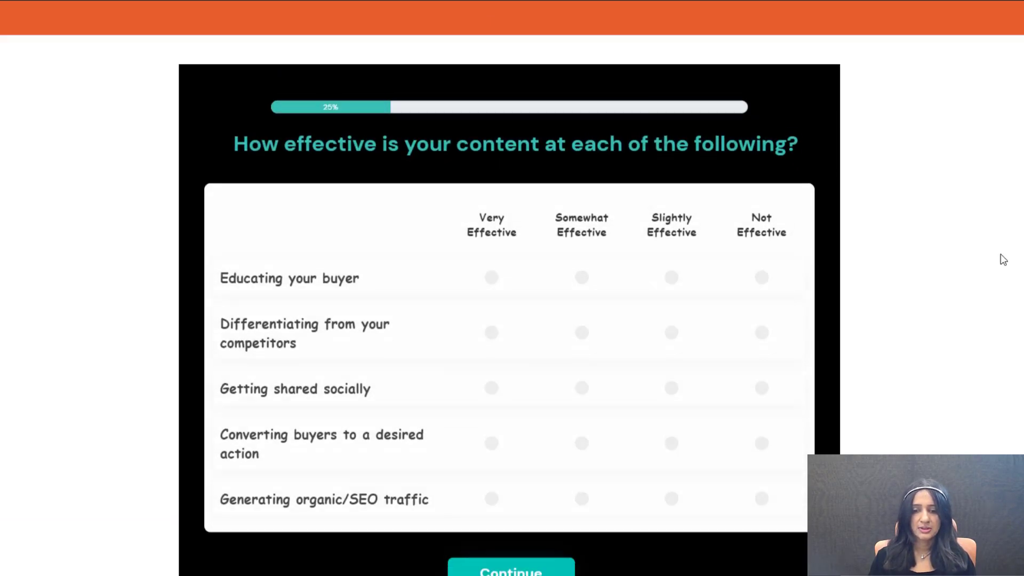
Step: Rate differentiating and social sharing "Very Effective", rate educating buyers, converting buyers and organic/SEO traffic "Somewhat Effective", and continue
left_click(581, 271)
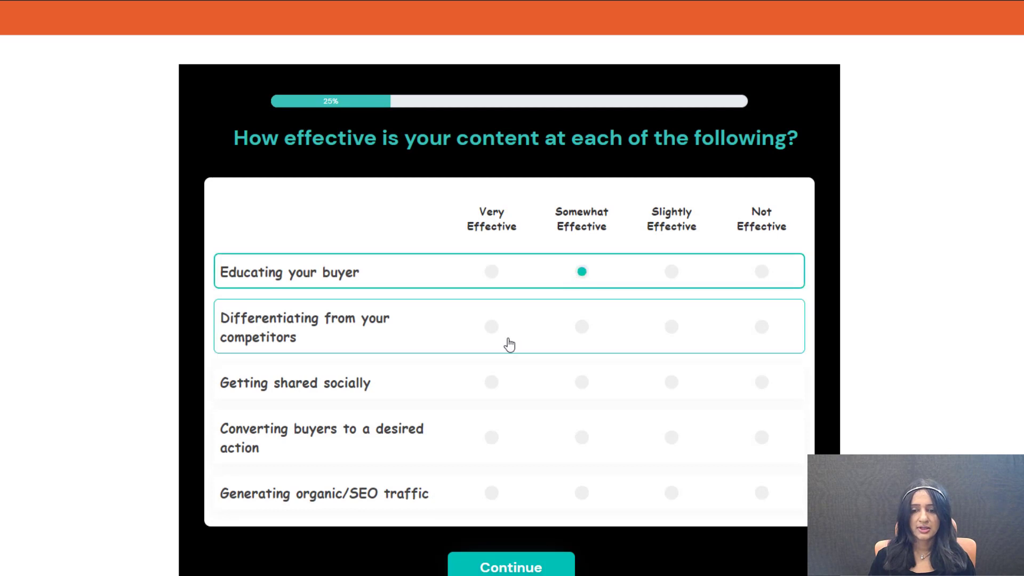
left_click(490, 327)
left_click(491, 382)
left_click(581, 437)
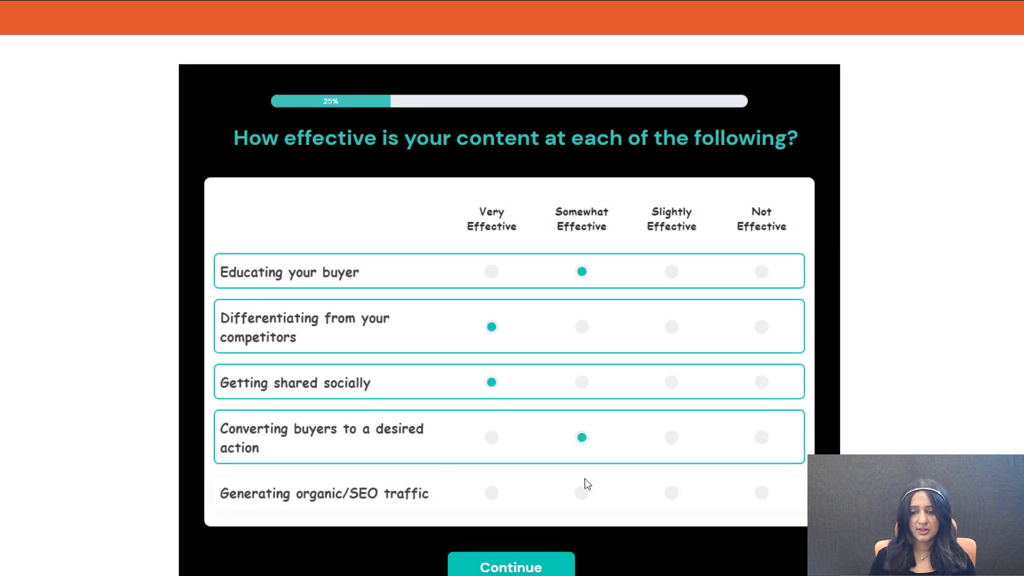
left_click(581, 493)
scroll(644, 402, "down", 1)
left_click(549, 565)
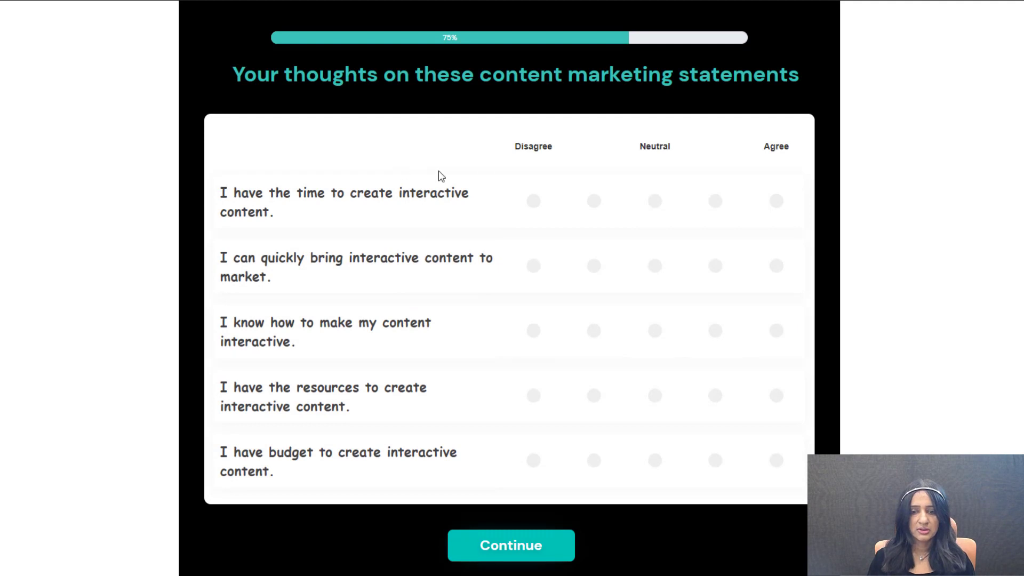
Step: Rate the time and know-how statements one level below "Agree", rate the market speed, resources and budget statements "Agree", and continue
left_click(715, 200)
left_click(776, 266)
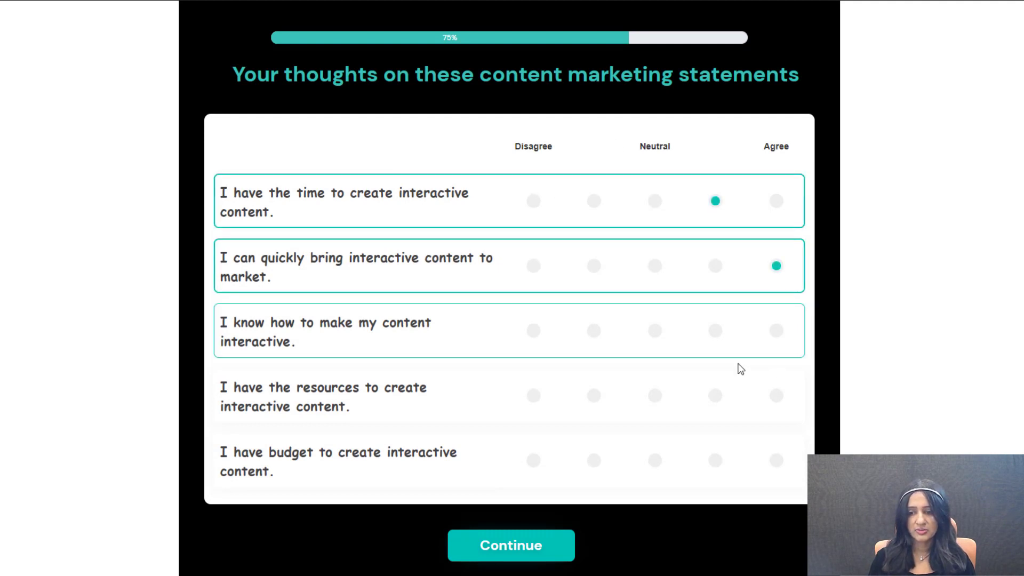
left_click(715, 330)
left_click(776, 395)
left_click(776, 460)
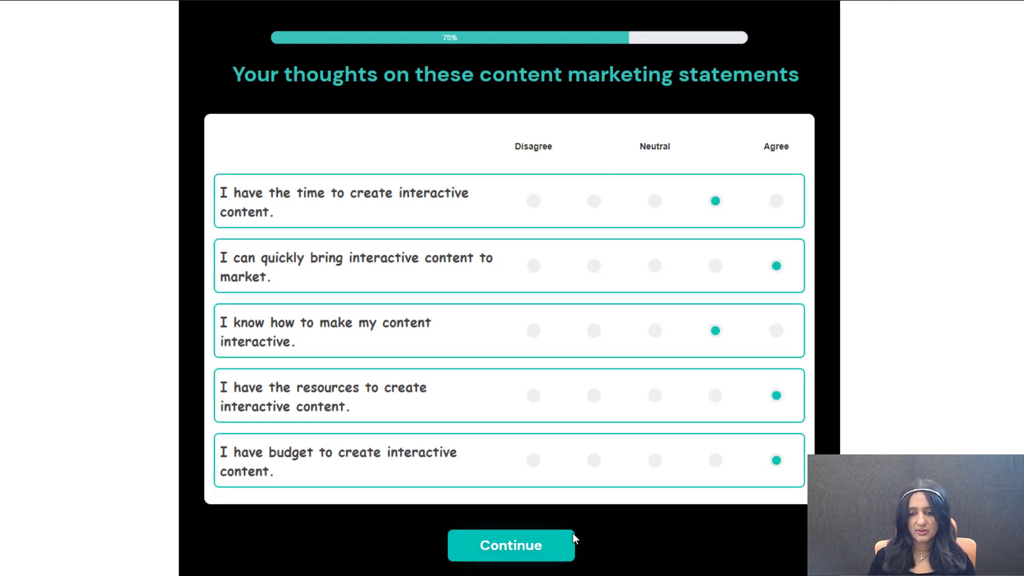
left_click(539, 550)
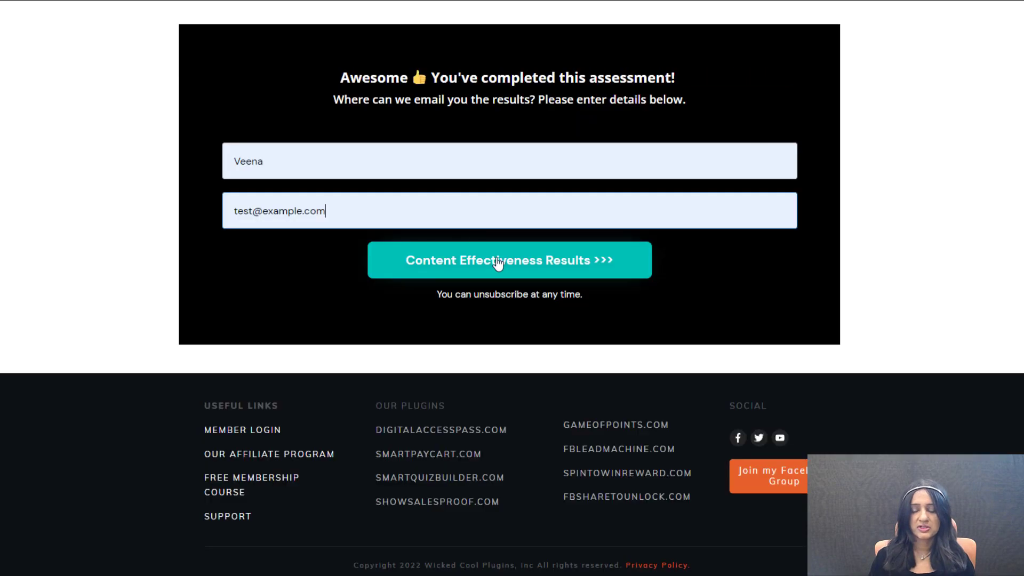
Step: Submit the filled-in name and e-mail to get the results, and open the PDF report at its cover page
left_click(527, 261)
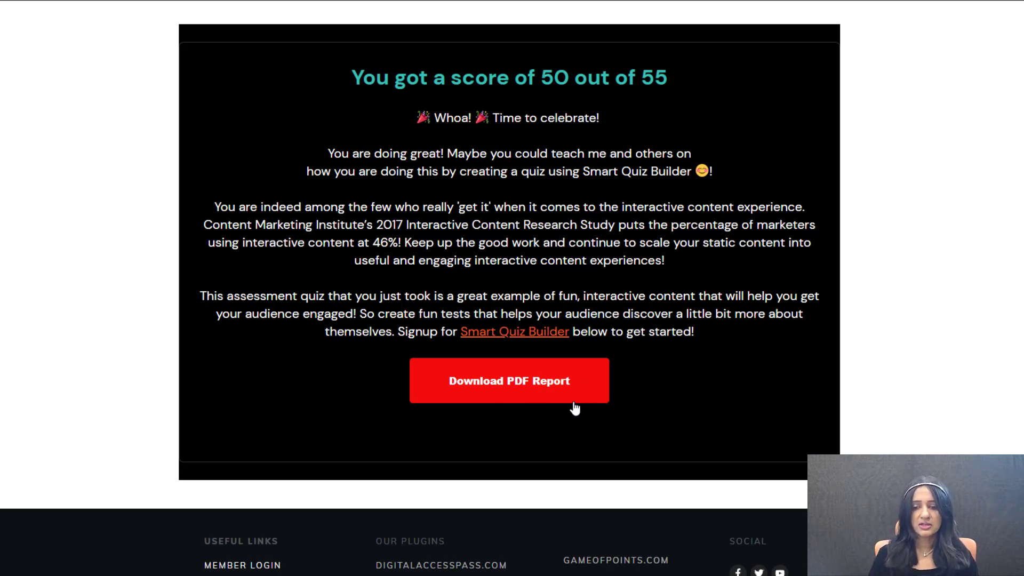
left_click(530, 400)
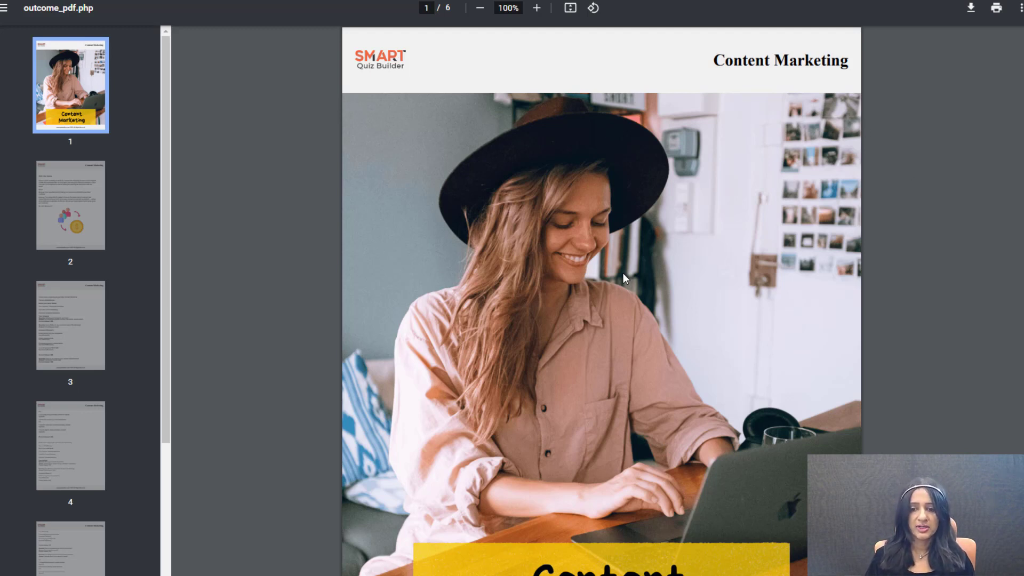
scroll(862, 317, "down", 5)
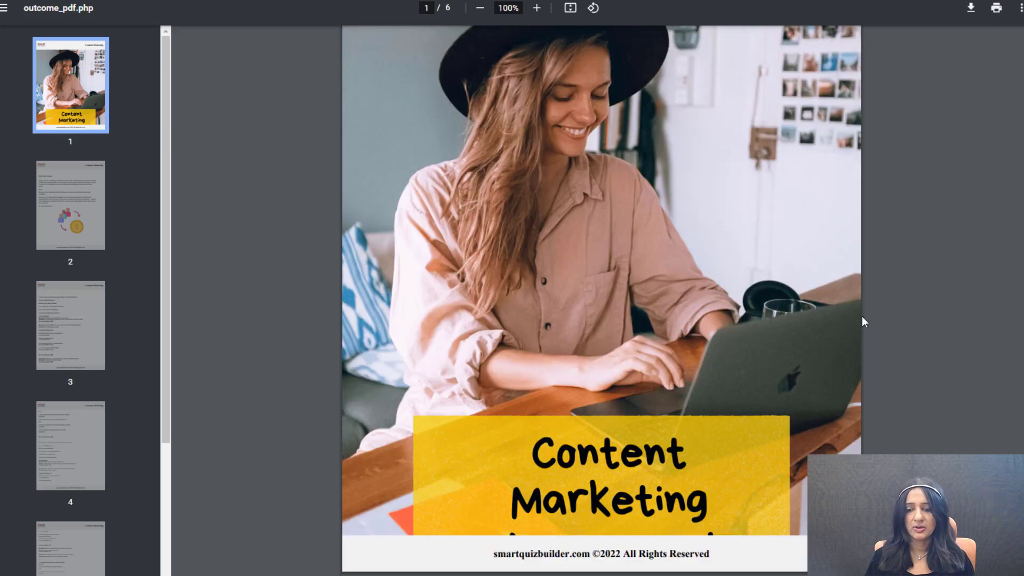
scroll(861, 316, "up", 5)
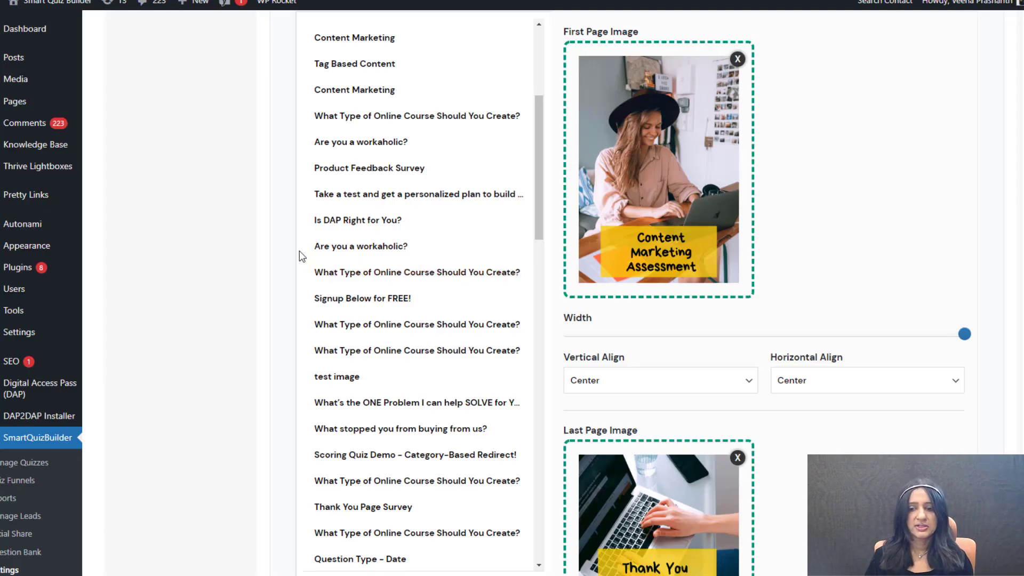
Step: Compare the first and last page image settings with the PDF report, reading it through to the Thank You page and back
scroll(299, 250, "up", 5)
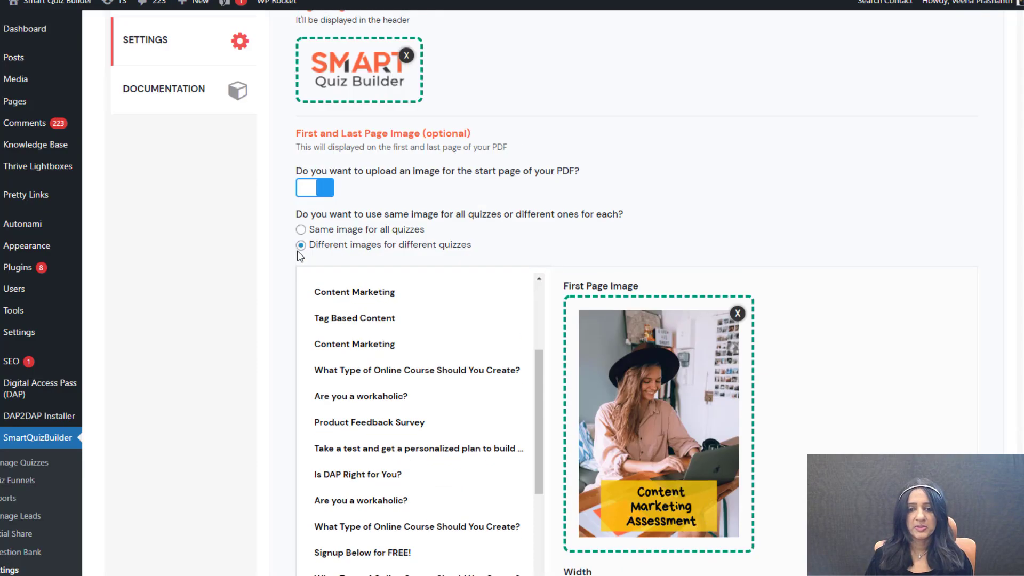
scroll(698, 448, "down", 5)
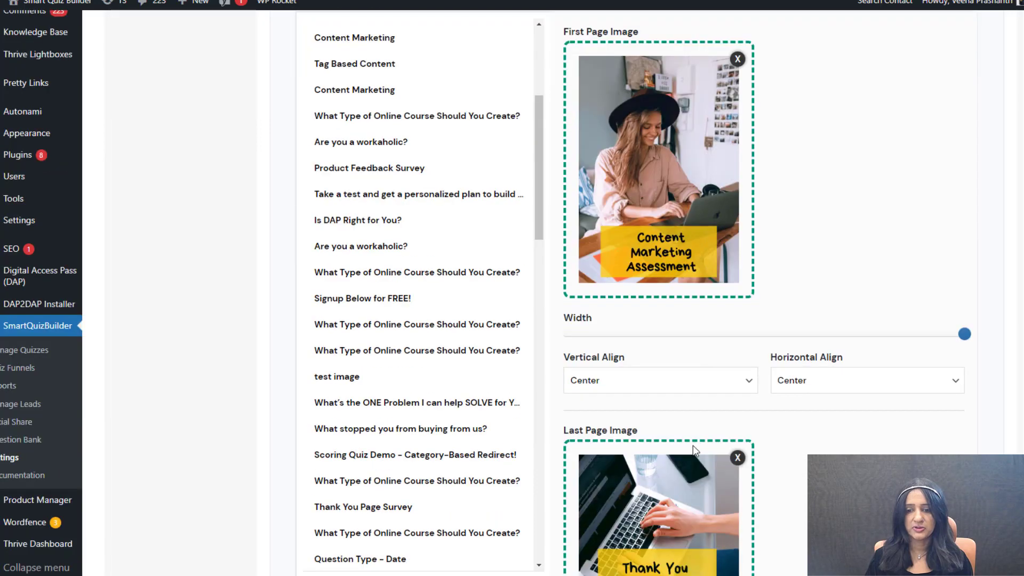
scroll(347, 160, "up", 10)
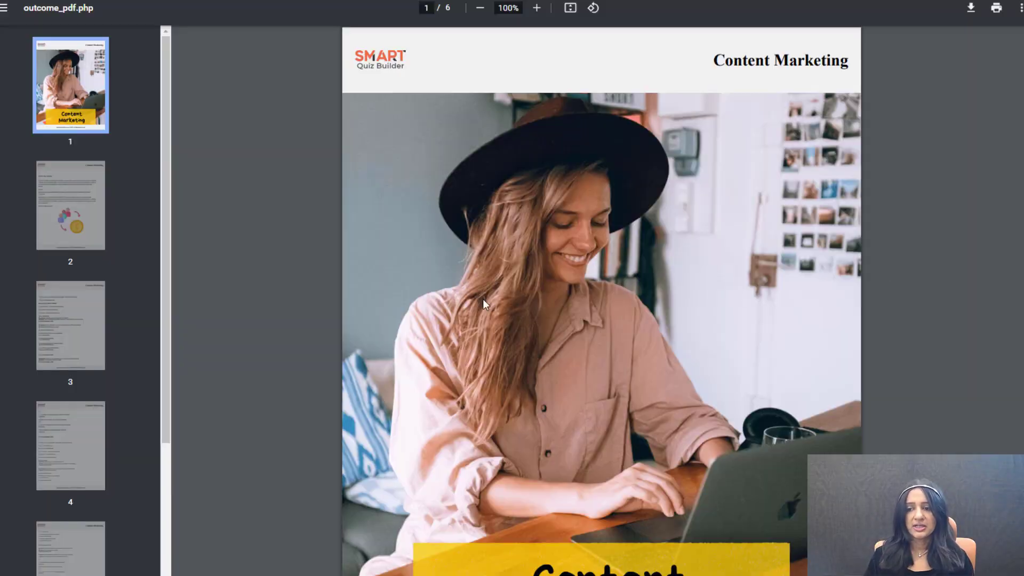
scroll(483, 301, "down", 18)
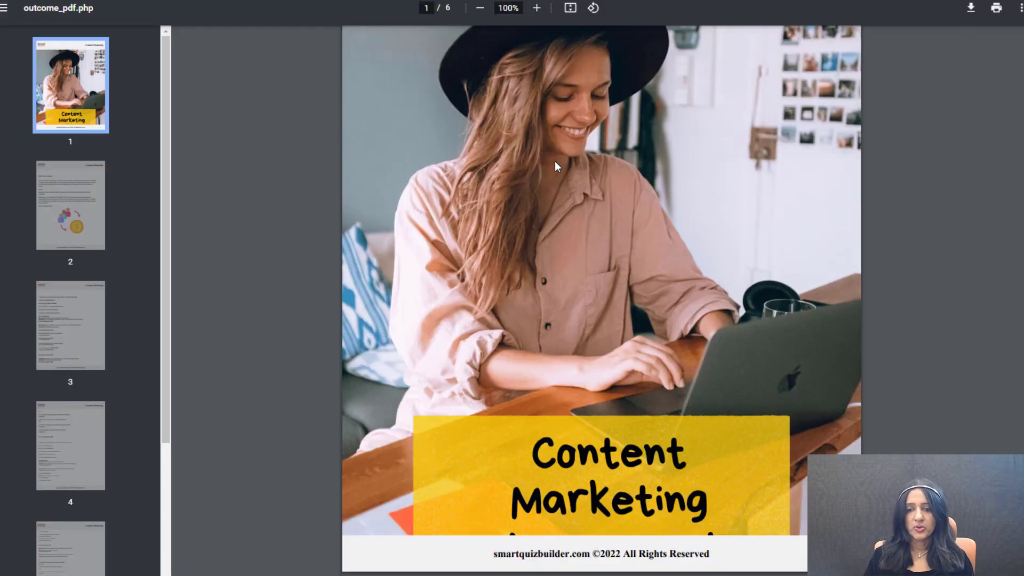
scroll(611, 241, "down", 20)
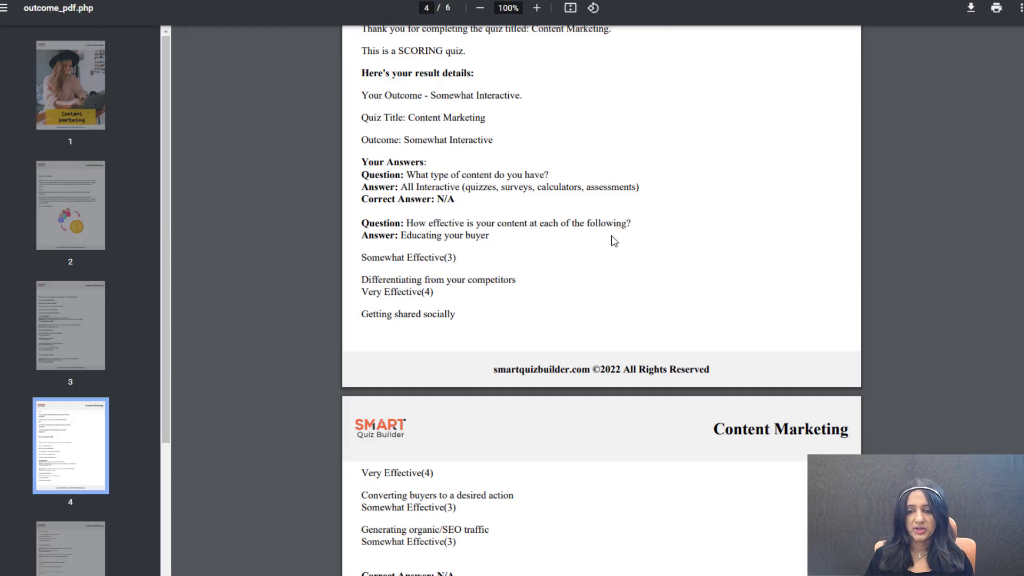
scroll(643, 272, "down", 1)
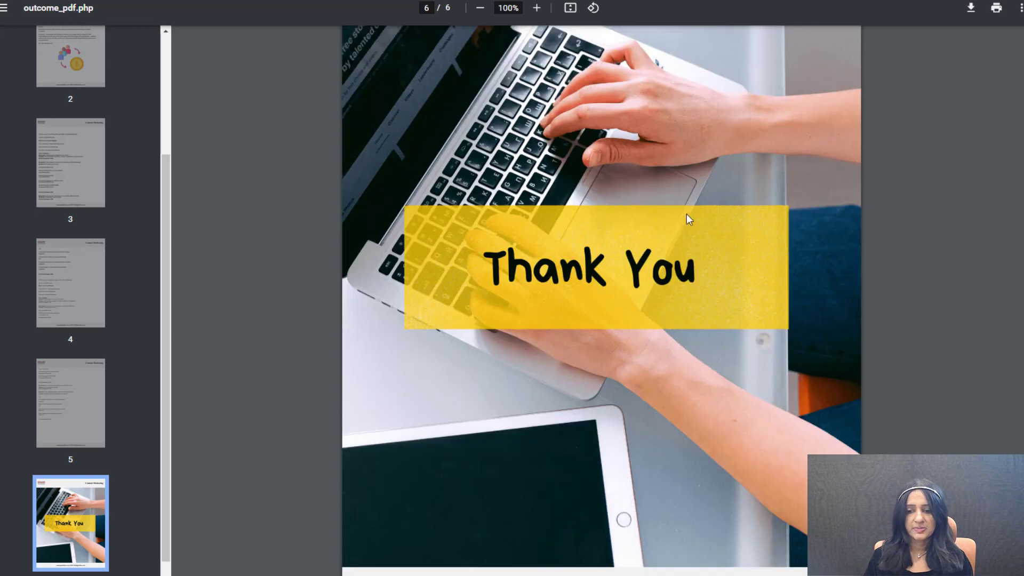
scroll(643, 272, "down", 1)
scroll(830, 437, "up", 20)
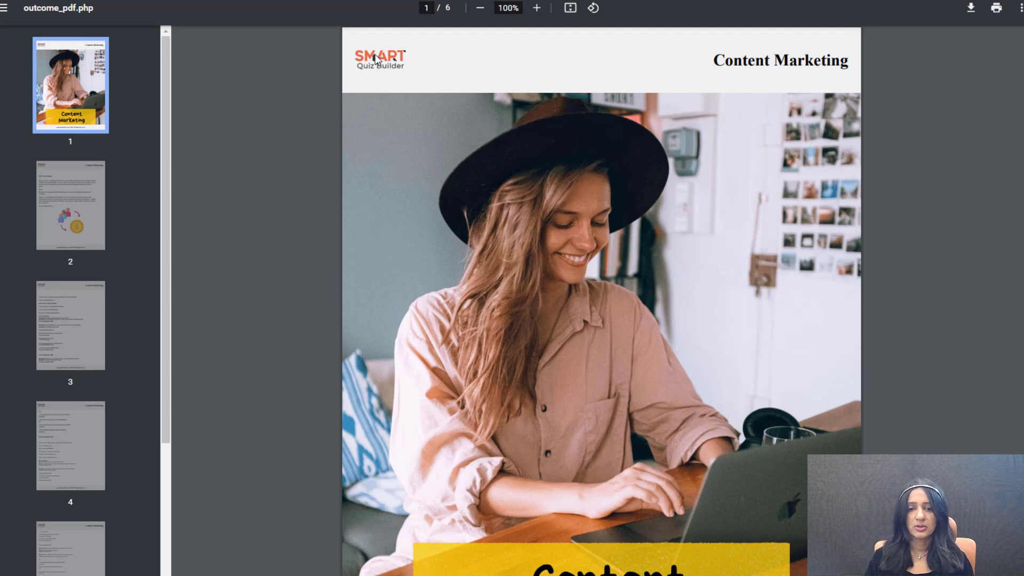
Step: Highlight the report's header title and compare it with the %%HEADERTITLE%% and footer copyright fields in the global PDF settings
left_click_drag(724, 55, 903, 62)
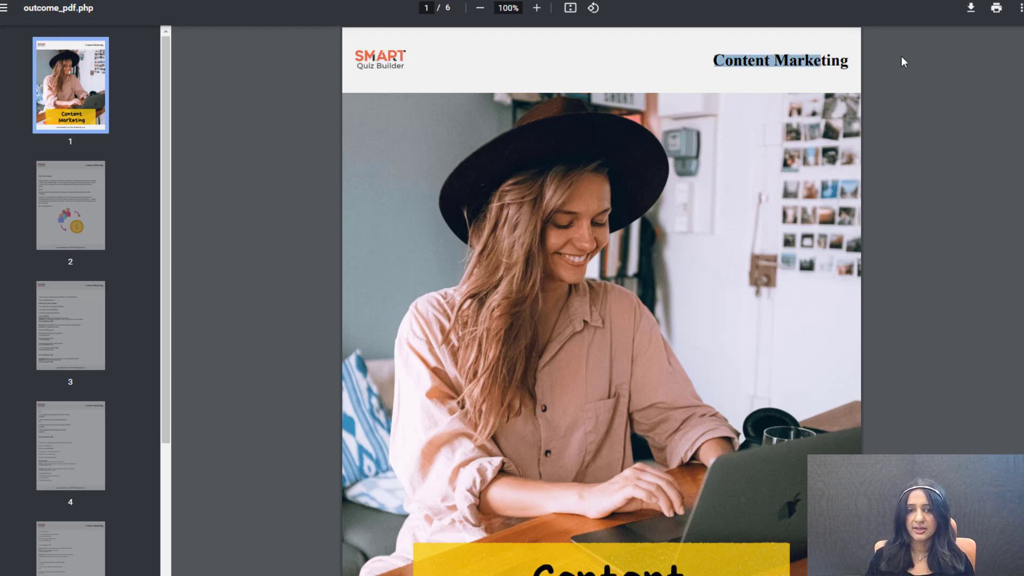
left_click_drag(688, 67, 892, 68)
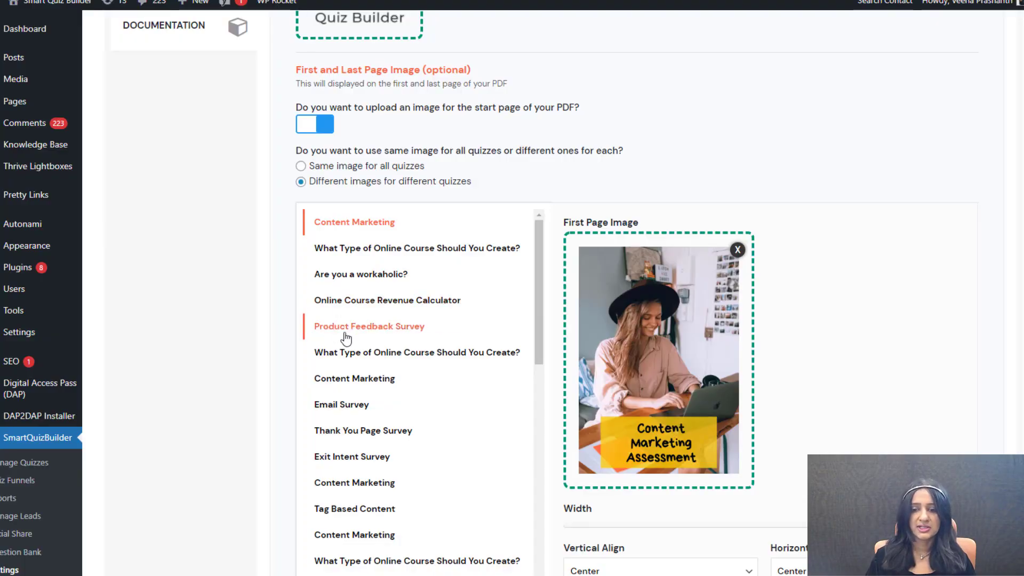
scroll(538, 332, "down", 5)
scroll(852, 334, "down", 5)
scroll(852, 335, "down", 10)
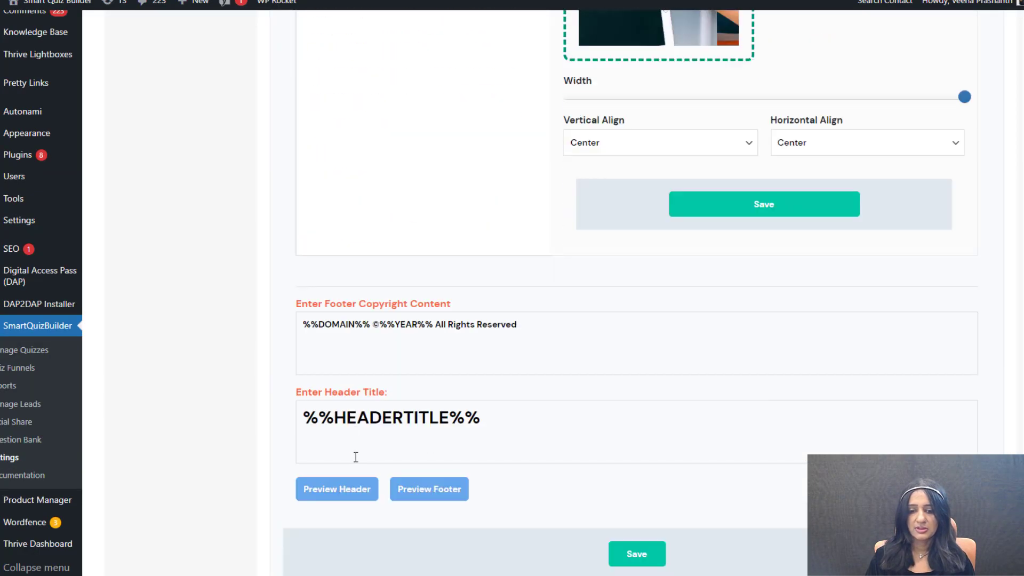
left_click_drag(537, 429, 190, 416)
left_click(273, 441)
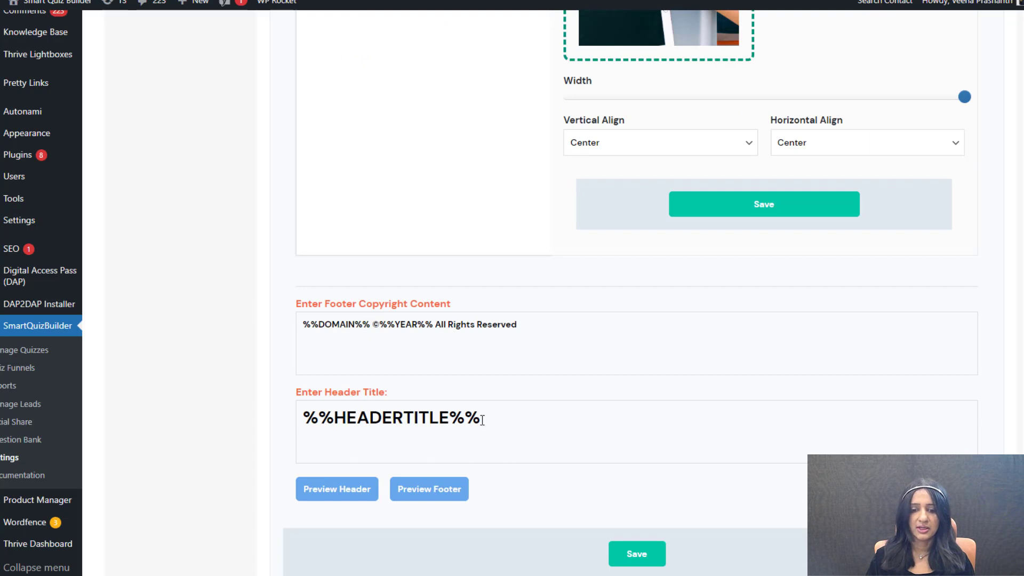
left_click_drag(482, 420, 221, 417)
left_click(171, 363)
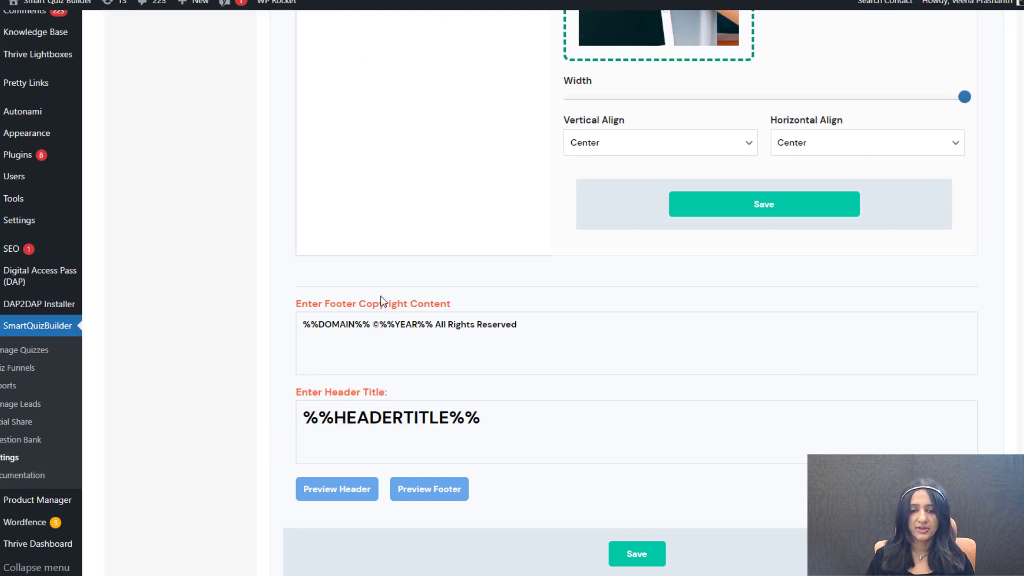
left_click_drag(553, 327, 194, 330)
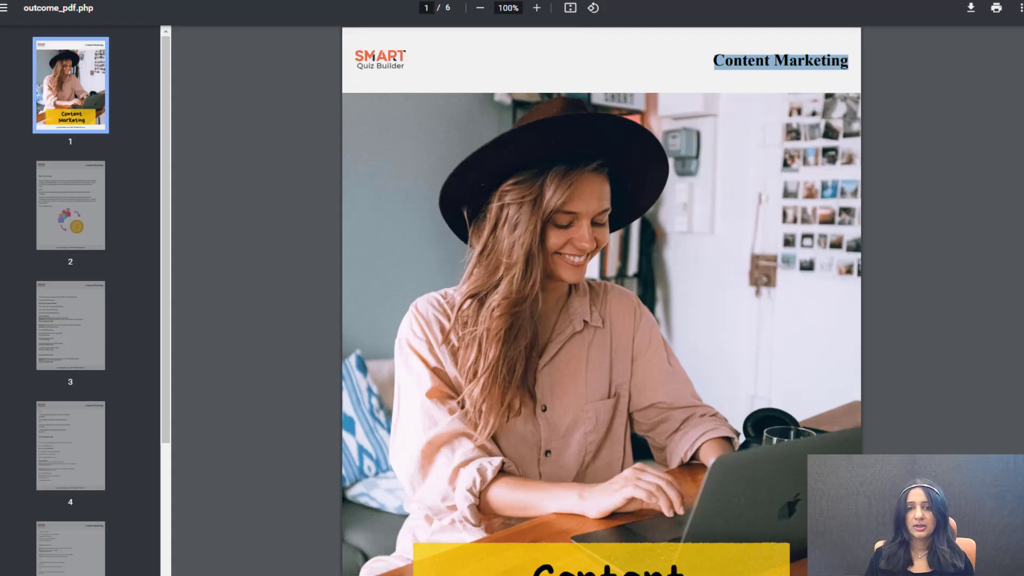
Step: Examine the PDF report's footer copyright line and the page 2 header, and highlight the personalized outcome text
scroll(551, 267, "down", 8)
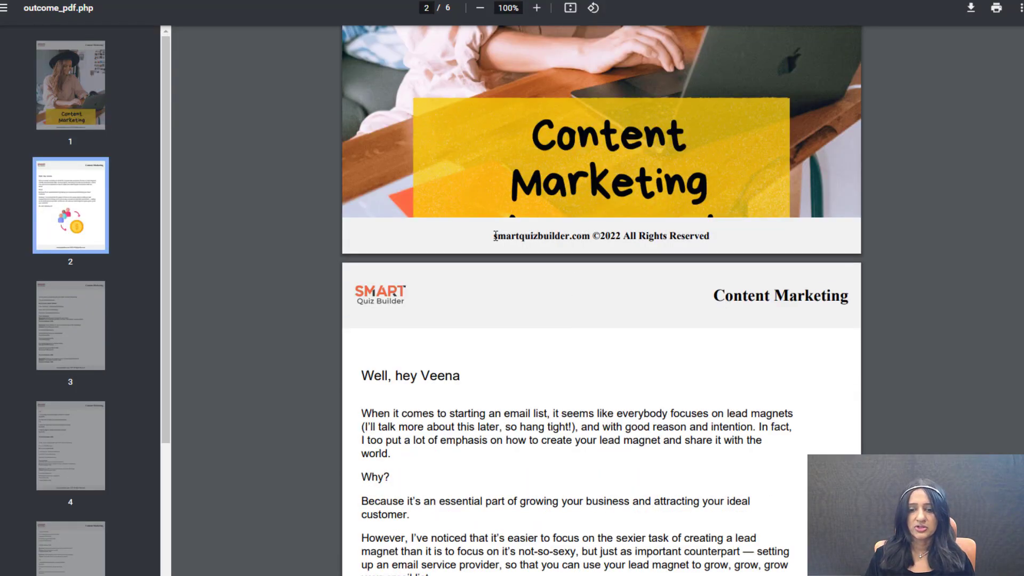
triple_click(496, 236)
left_click(498, 290)
scroll(459, 229, "down", 1)
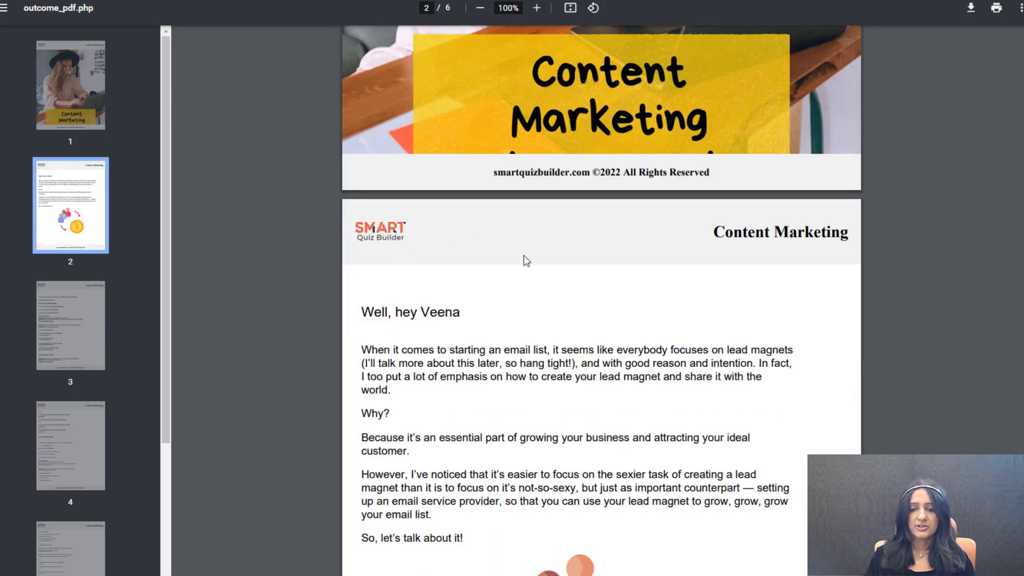
scroll(448, 254, "down", 1)
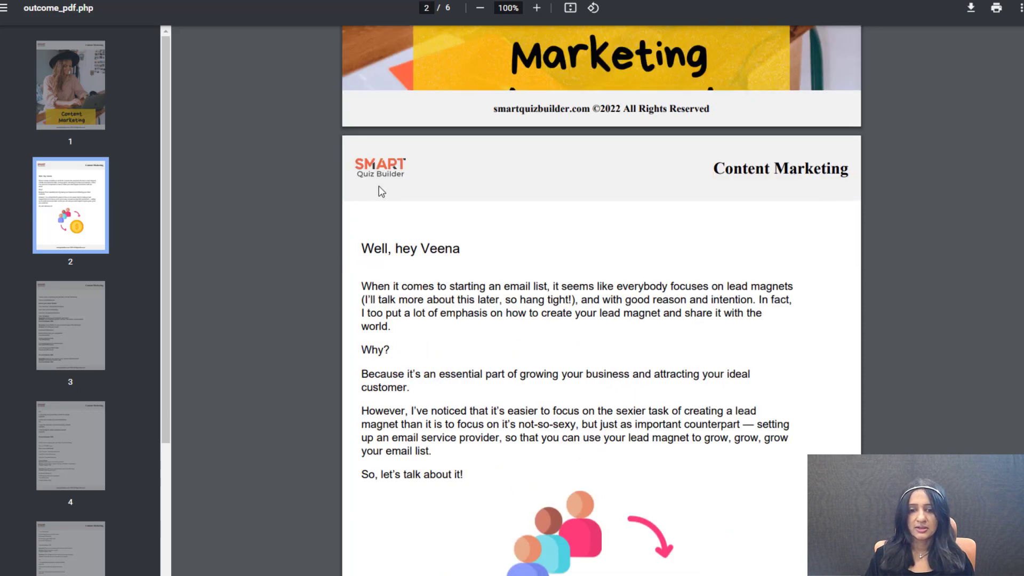
left_click_drag(362, 248, 483, 438)
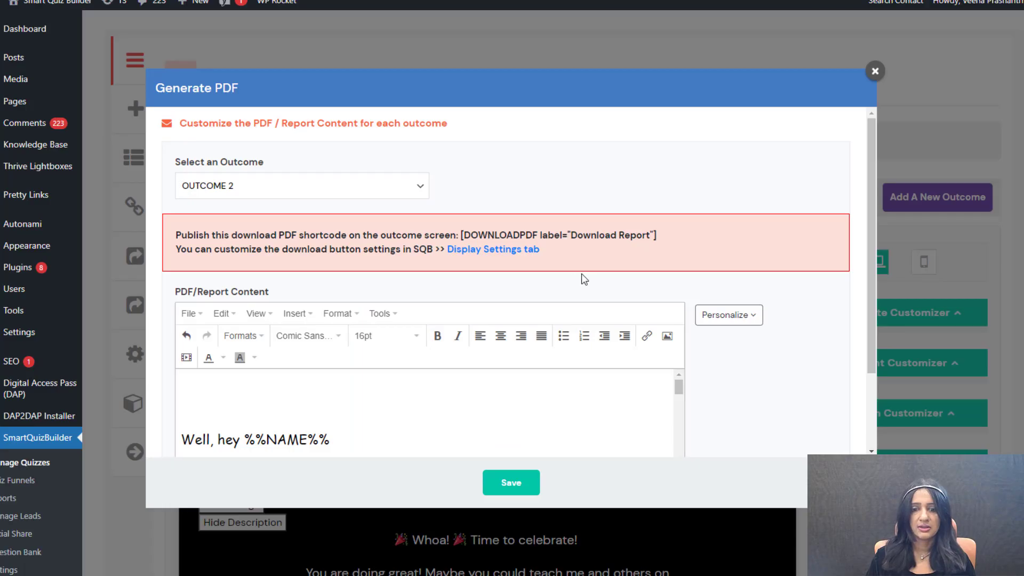
Step: Switch to the quiz's outcome settings, reopen the Generate PDF dialog from Outcome 4, and select Outcome 1
left_click(873, 71)
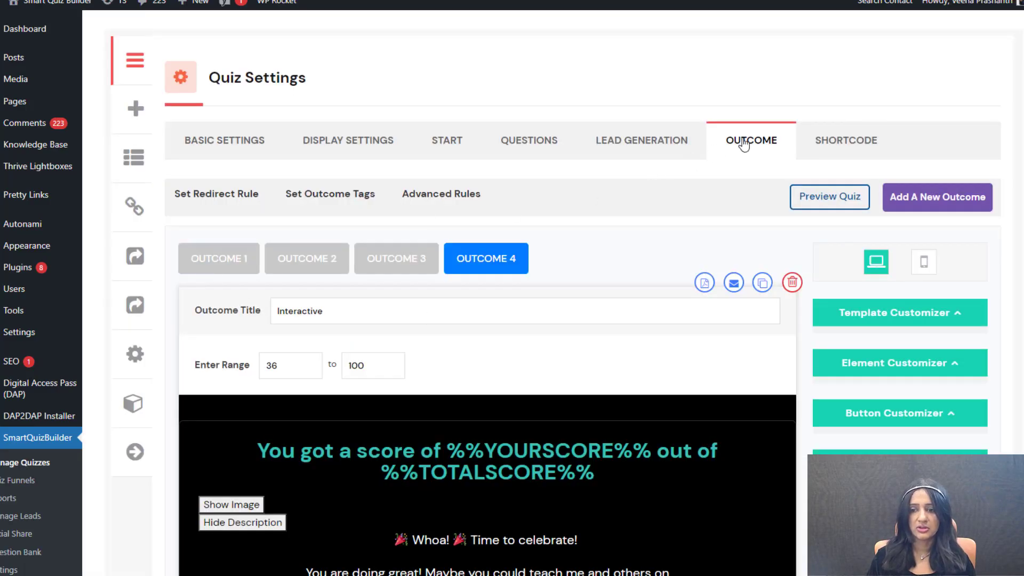
left_click(704, 284)
left_click(253, 186)
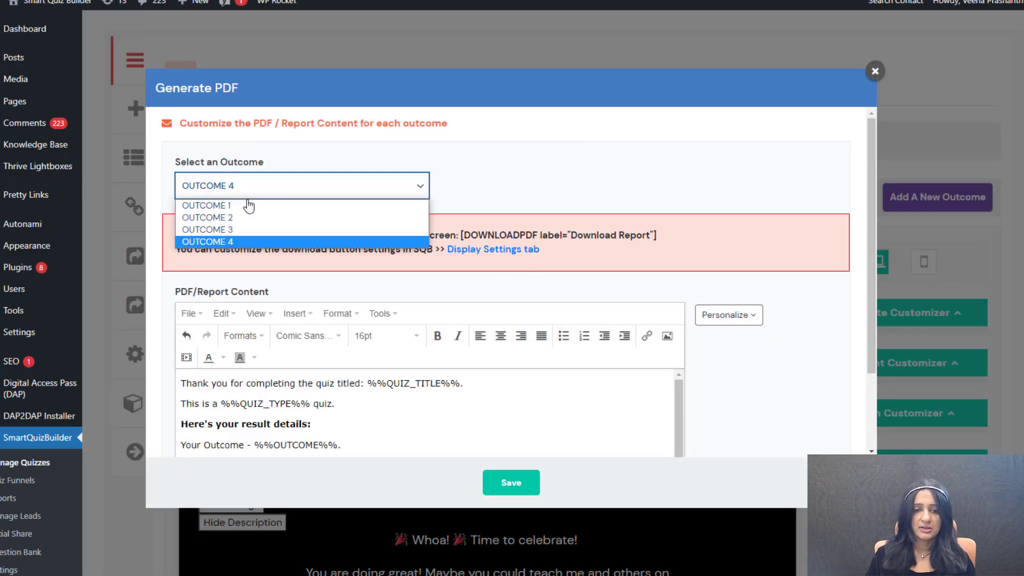
left_click(219, 212)
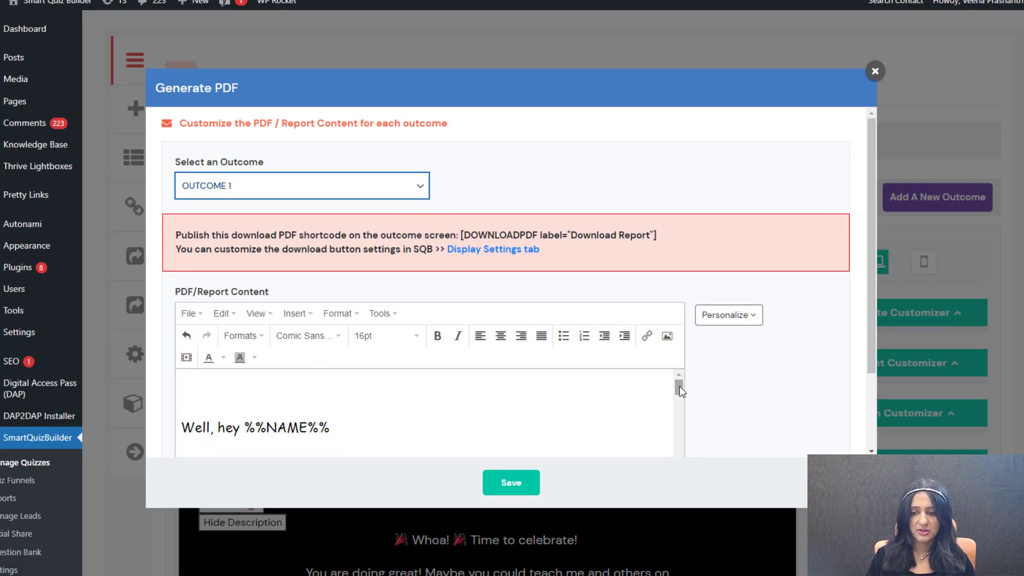
Step: Review Outcome 1's PDF report content and highlight the %%NAME%% tag in its greeting
left_click_drag(680, 387, 673, 450)
left_click_drag(189, 419, 473, 429)
scroll(473, 422, "up", 10)
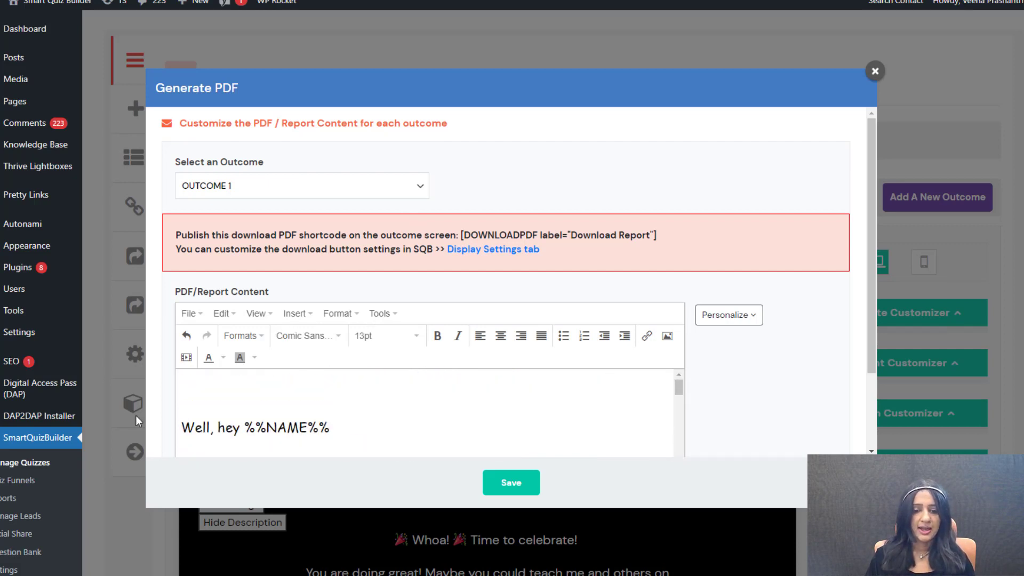
scroll(294, 399, "down", 2)
scroll(341, 397, "up", 2)
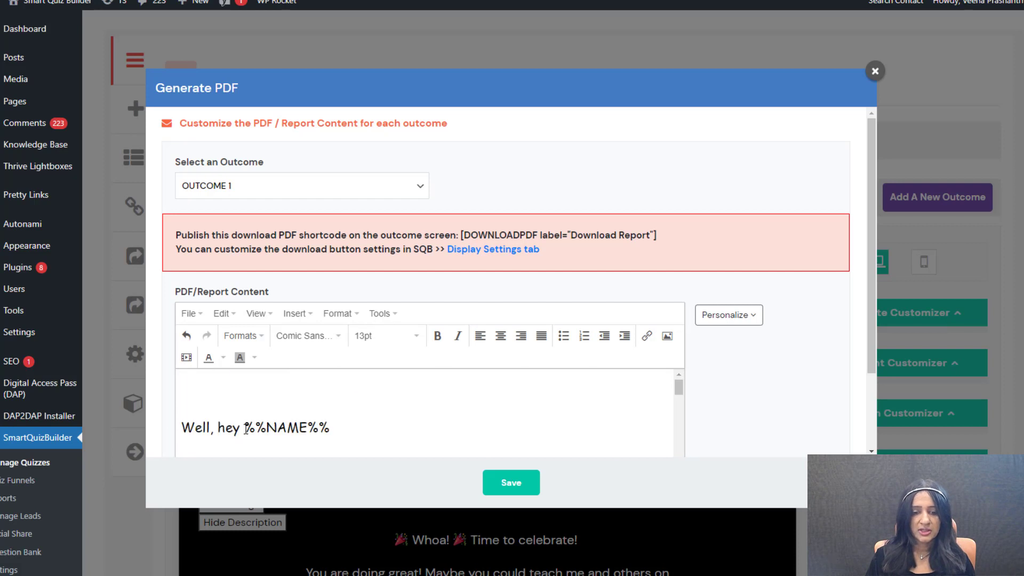
left_click(360, 428, "shift")
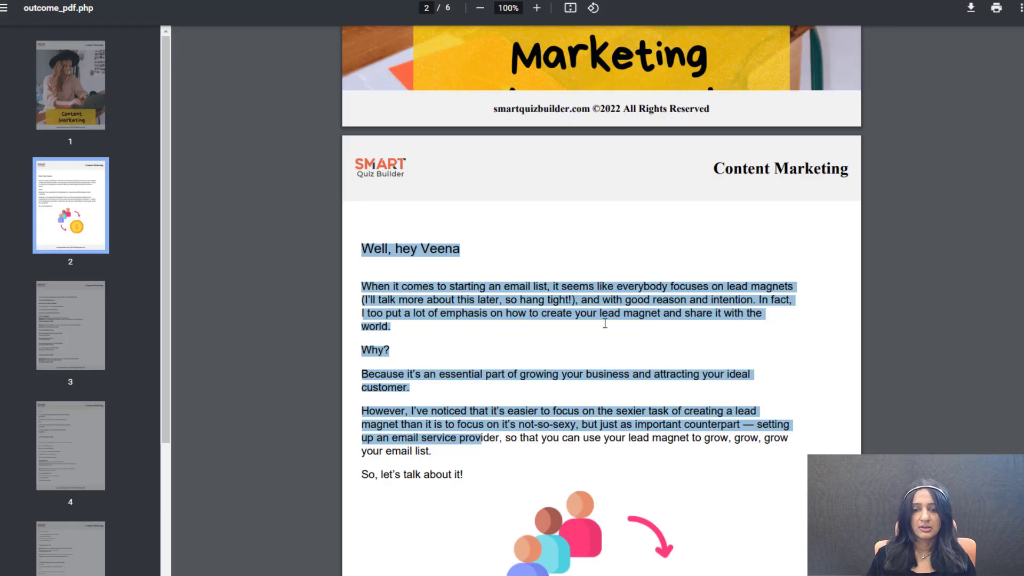
Step: Switch back to the PDF report and highlight the quiz taker's name in the page 2 greeting
left_click(568, 269)
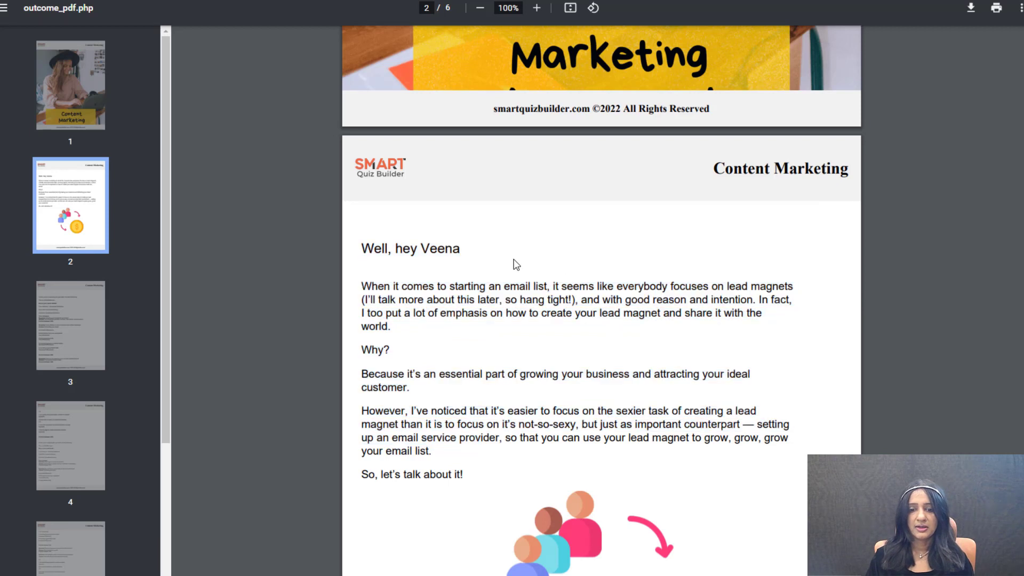
left_click_drag(468, 247, 521, 246)
left_click(419, 248)
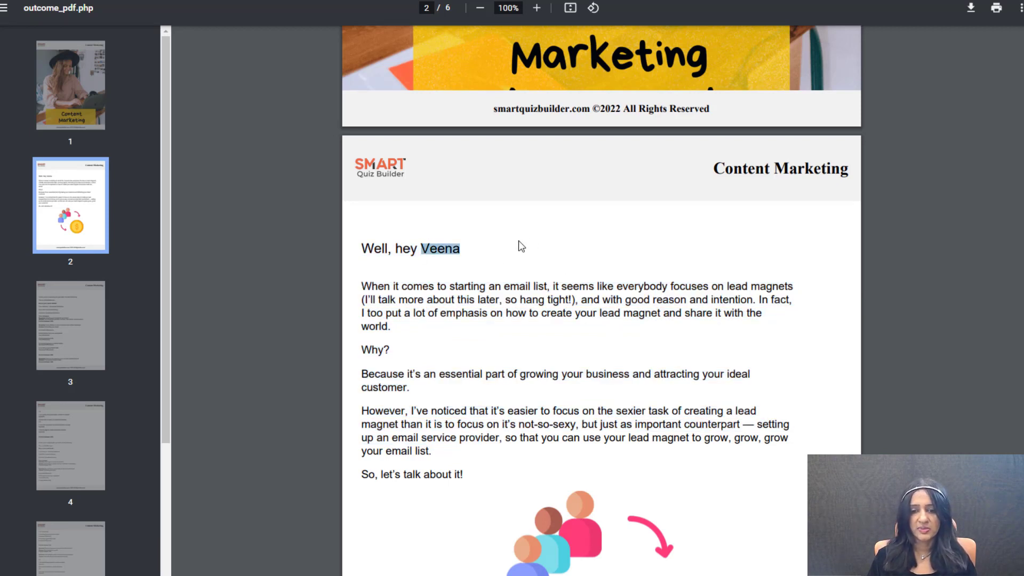
Step: Review the PDF report's pages 2 and 3, highlighting the result details and quiz answers on page 3
left_click(437, 296)
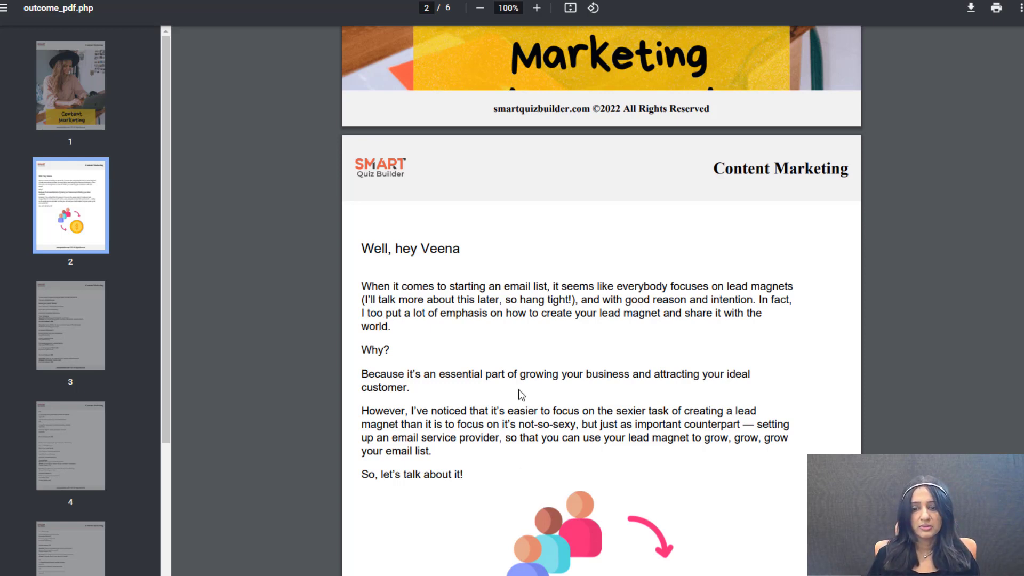
scroll(519, 393, "down", 10)
scroll(404, 372, "down", 1)
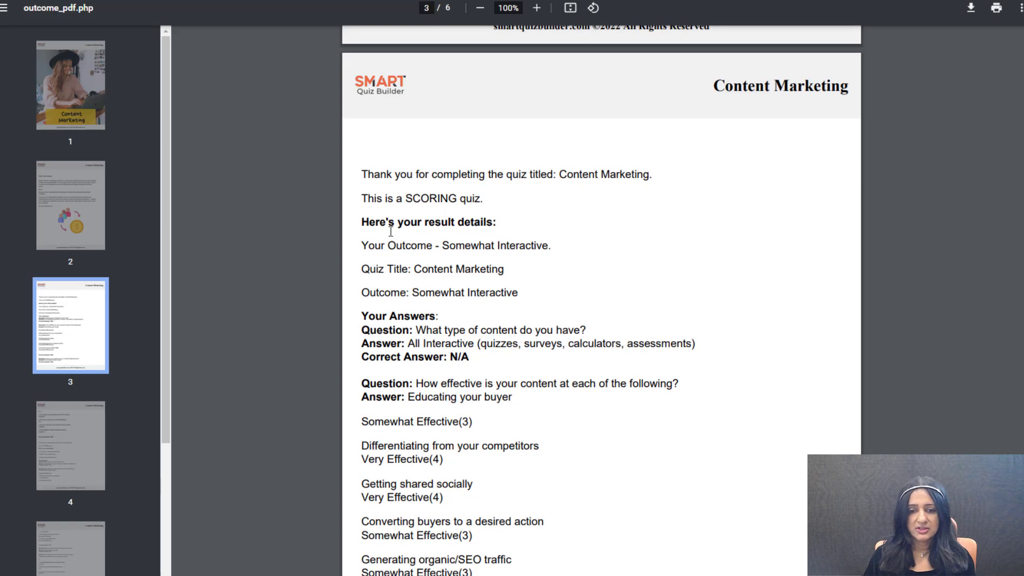
left_click_drag(366, 221, 577, 386)
scroll(507, 364, "down", 3)
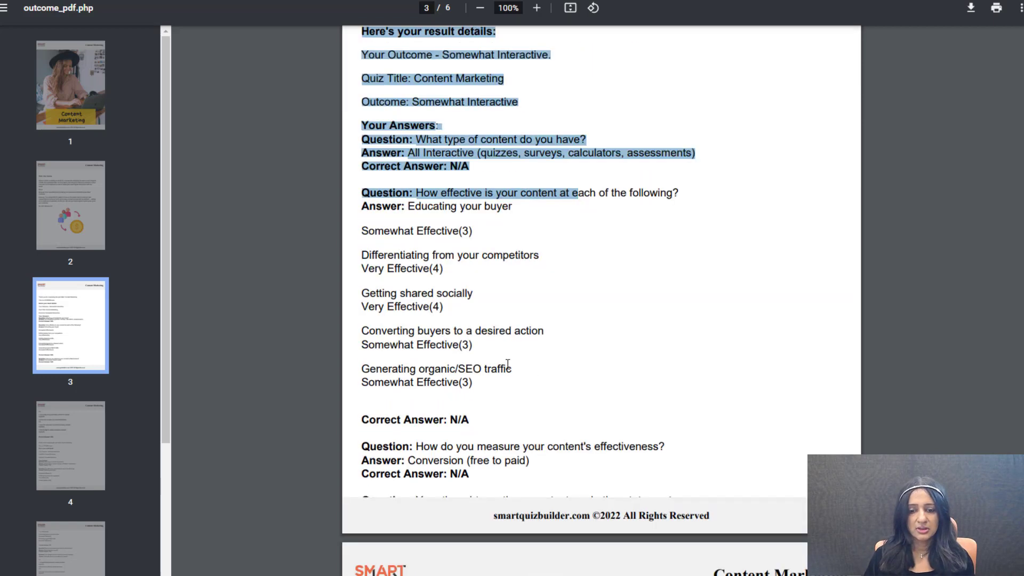
scroll(501, 423, "up", 2)
left_click(483, 333)
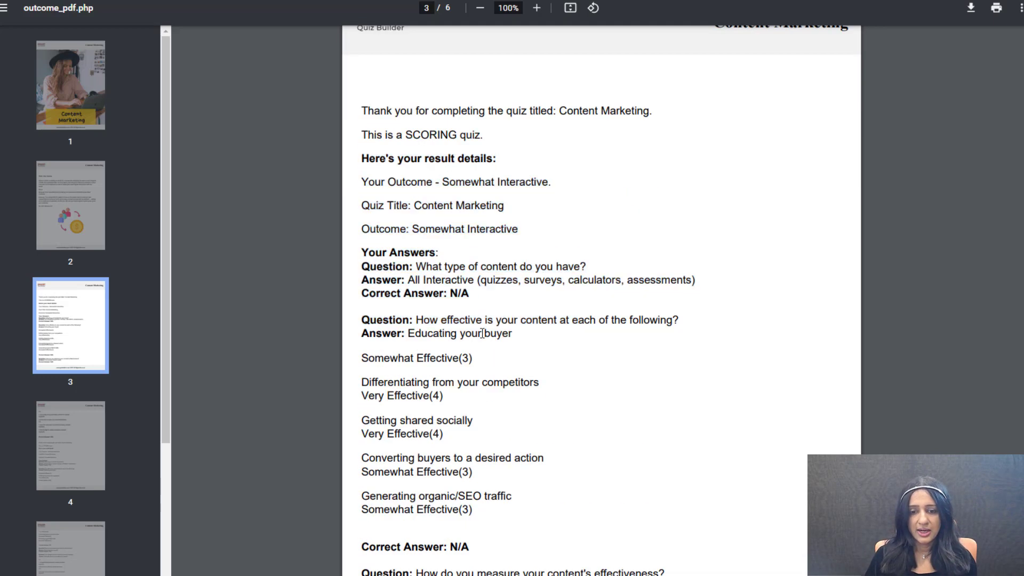
scroll(553, 448, "down", 5)
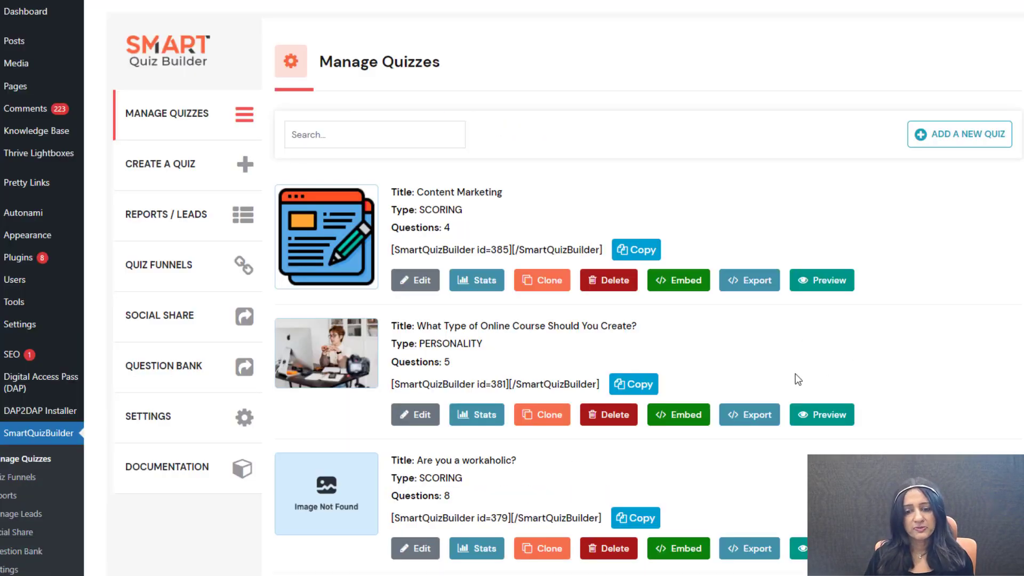
Step: Open the "What Type of Online Course Should You Create?" quiz for editing and go to the outcome-screen PDF download option in its display settings
left_click_drag(418, 326, 695, 331)
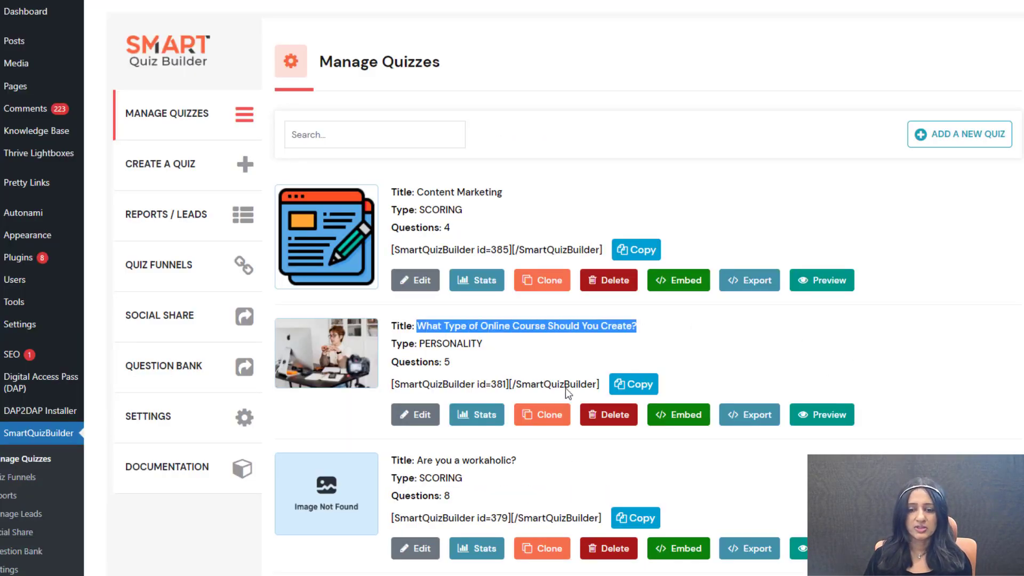
left_click(424, 415)
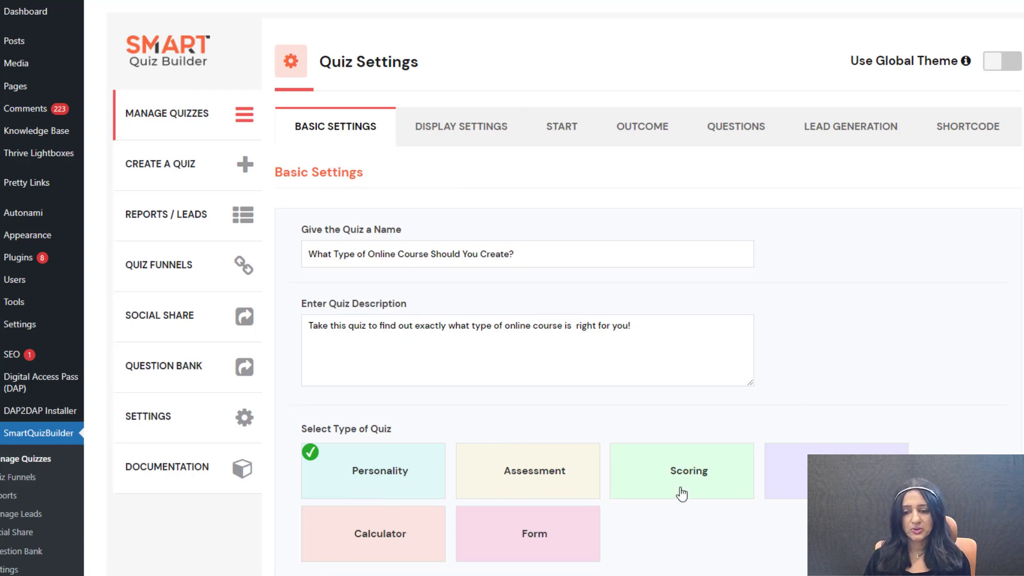
left_click(438, 137)
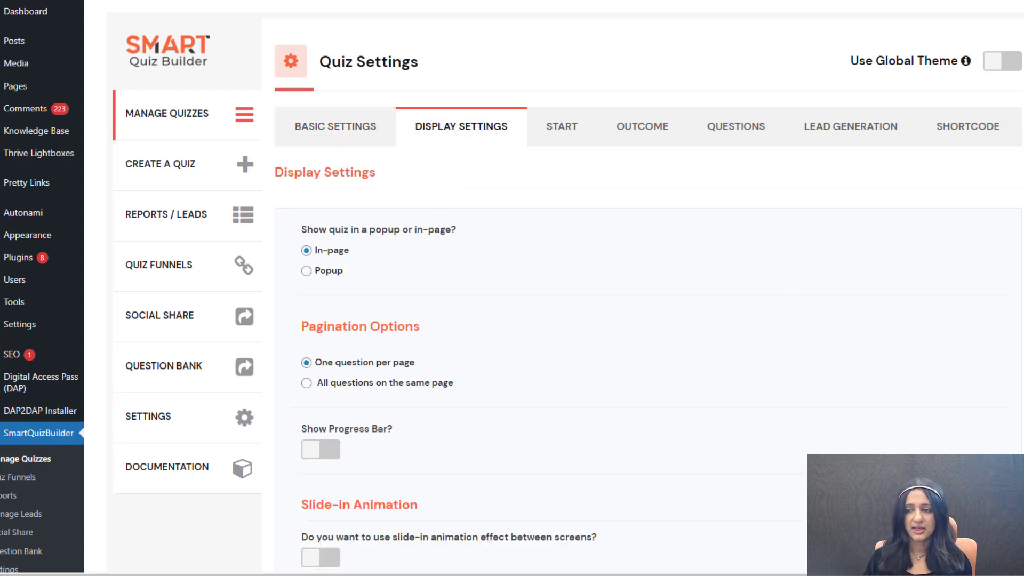
scroll(1008, 353, "down", 20)
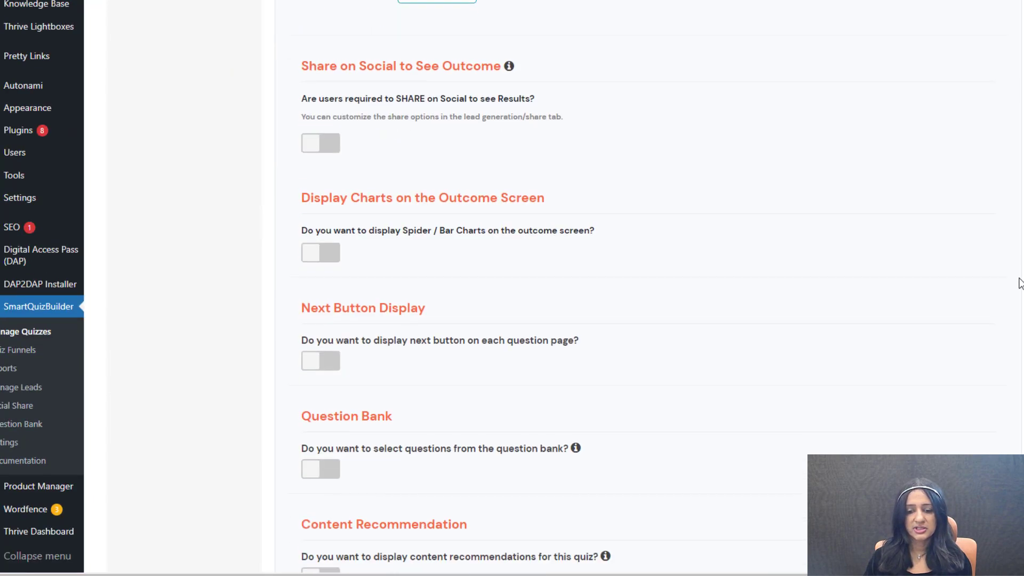
scroll(1008, 353, "down", 10)
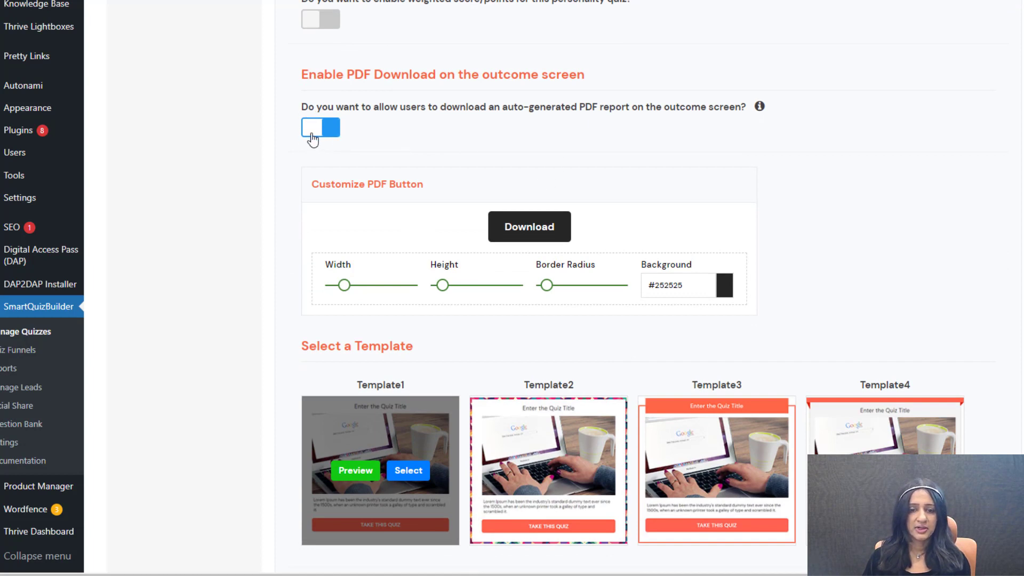
Step: Set the PDF Download button's background color to #900909 and increase the button's width and height
left_click(549, 234)
left_click(724, 285)
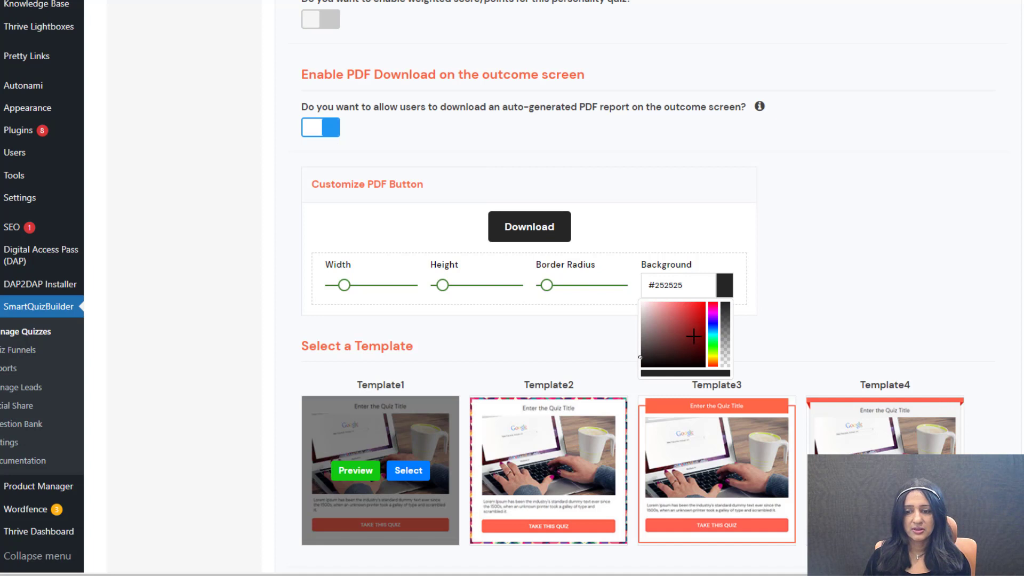
left_click(701, 330)
left_click(857, 194)
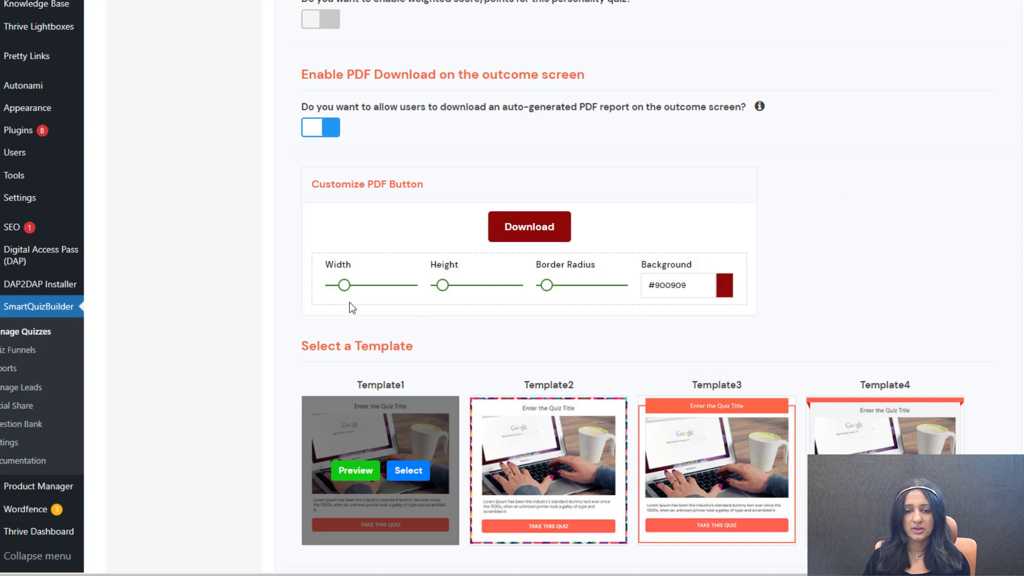
left_click_drag(344, 285, 357, 285)
left_click_drag(443, 284, 452, 285)
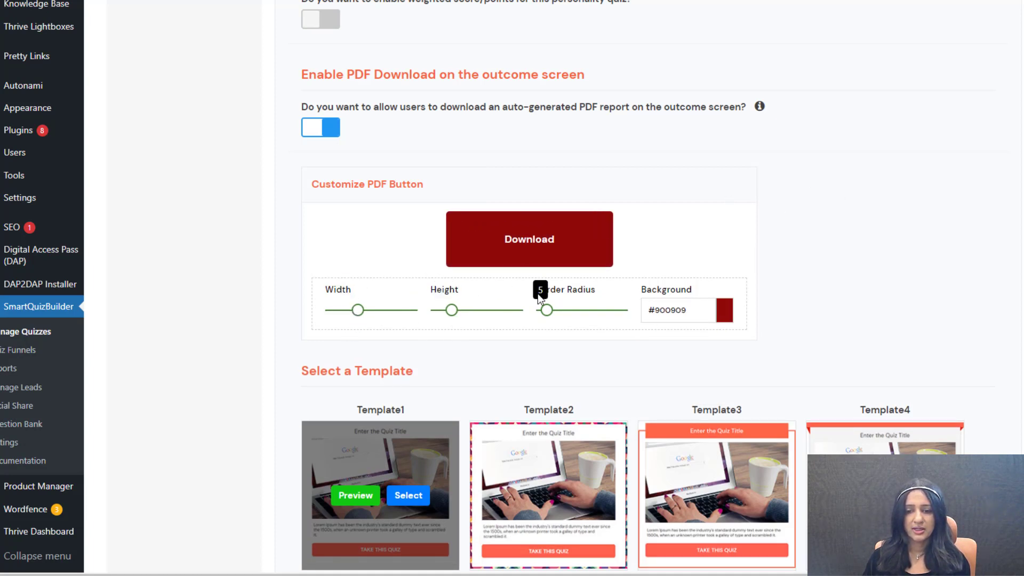
Step: Change the PDF button's label to "Download PDF Report" in a larger, heavier font, and save the display settings
left_click(506, 239)
type("PDF Rep")
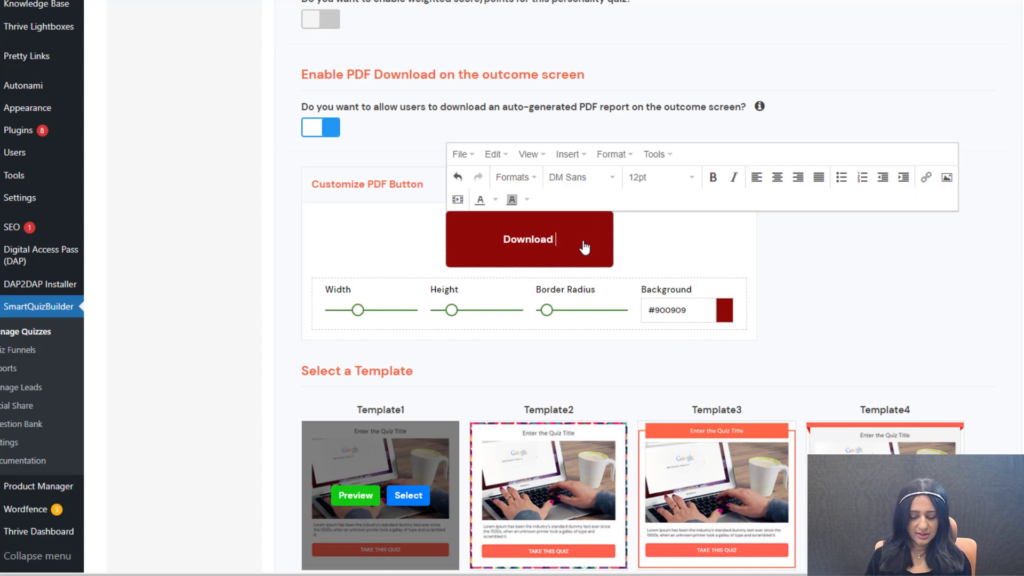
type("ort")
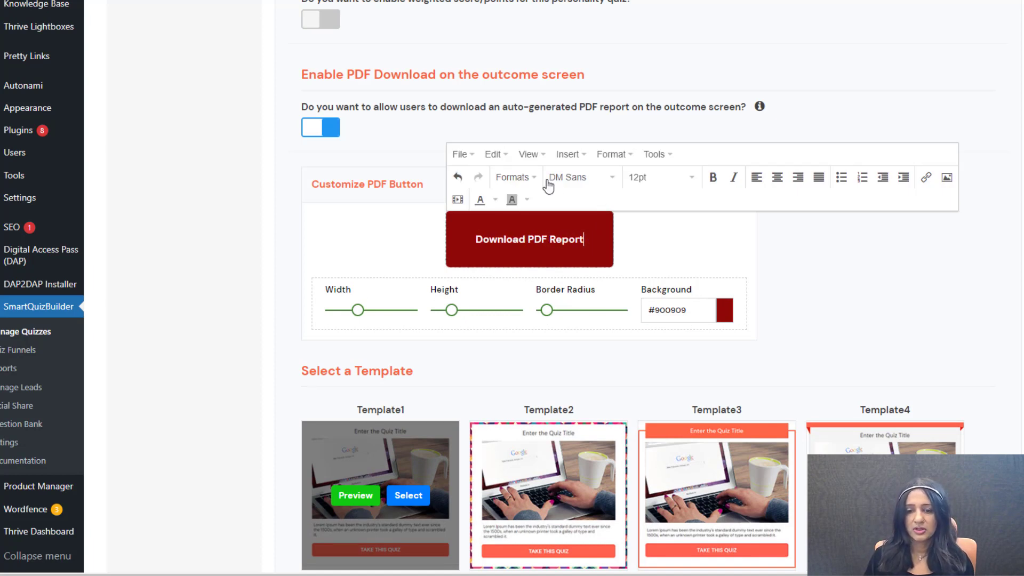
key("ctrl+a")
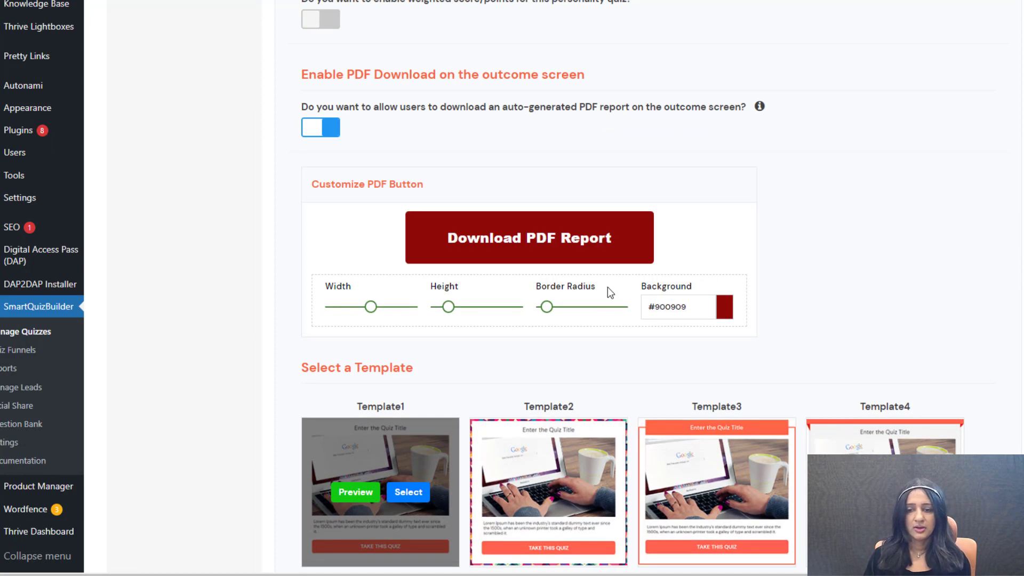
scroll(739, 301, "down", 8)
left_click(641, 430)
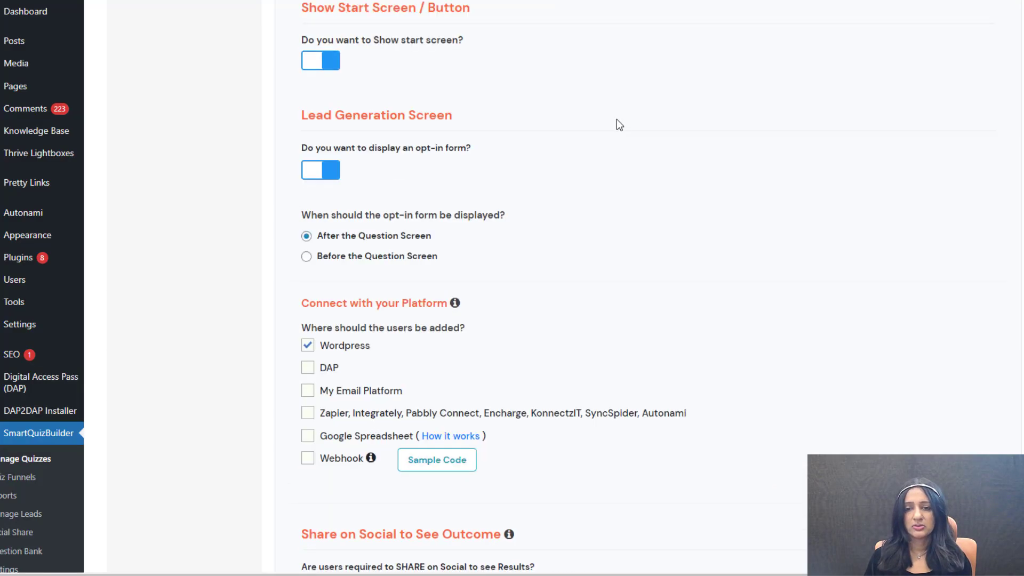
Step: Open the quiz's outcome settings on Outcome 1, expand the PDF personalization option, and highlight its [DOWNLOADPDF] shortcode
left_click(665, 130)
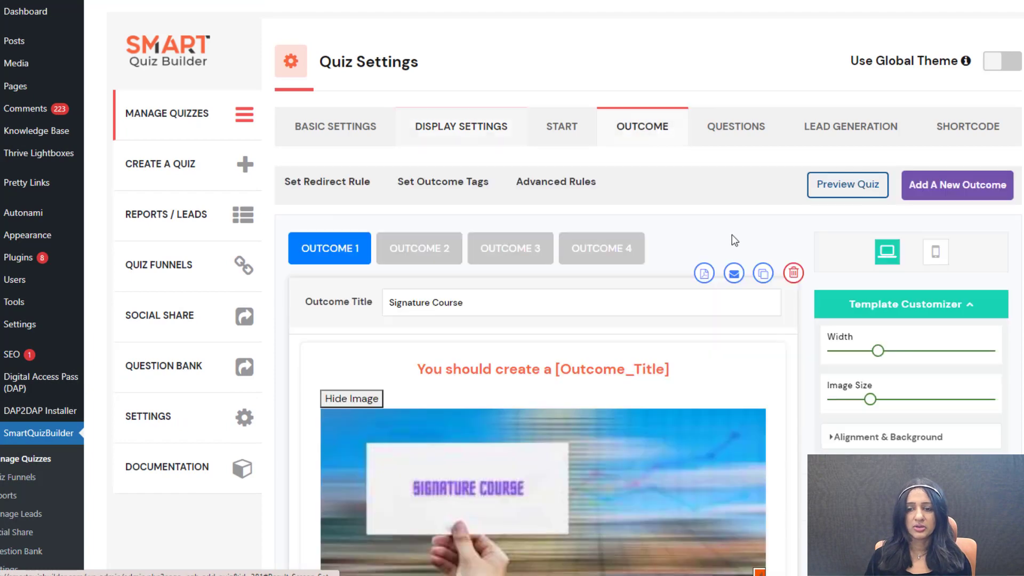
scroll(625, 250, "down", 3)
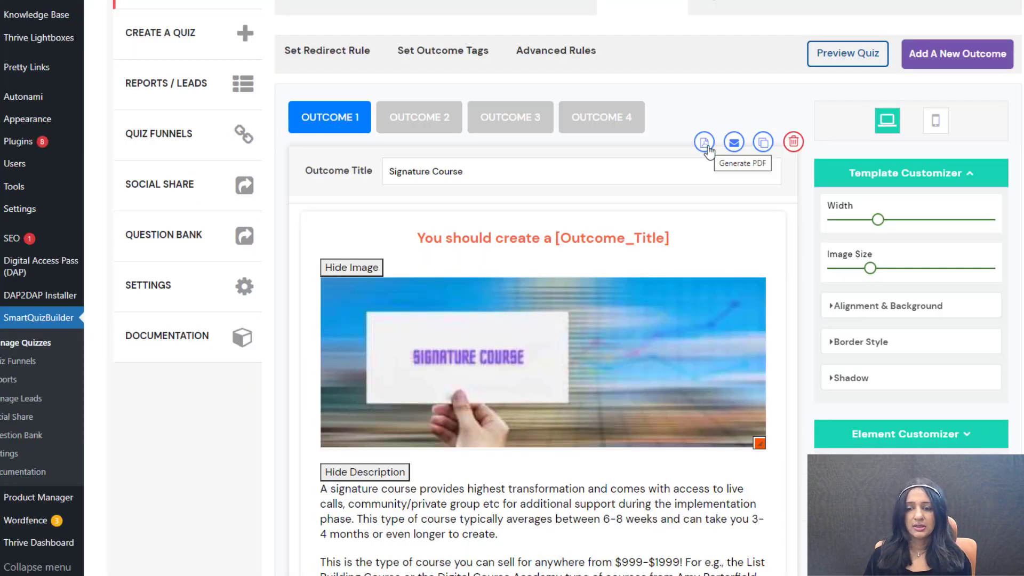
scroll(766, 258, "down", 7)
left_click(877, 215)
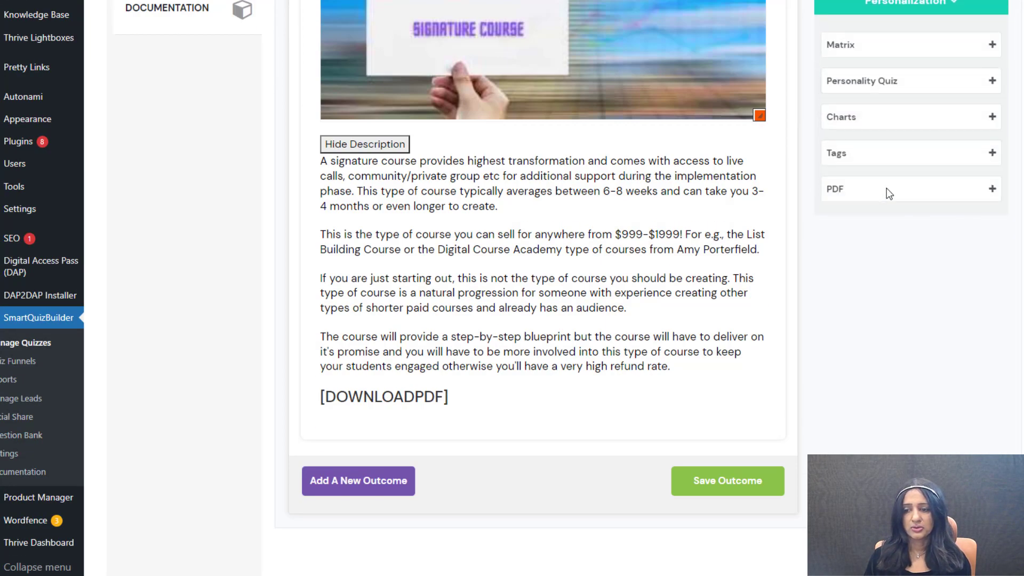
left_click(848, 191)
left_click_drag(827, 220, 901, 221)
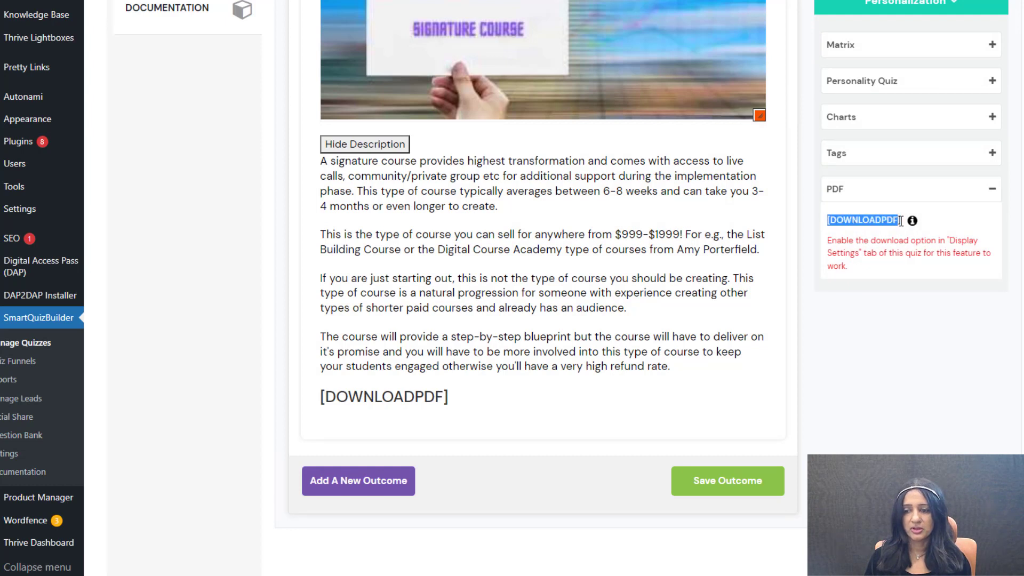
Step: Center the [DOWNLOADPDF] shortcode at the end of Outcome 1's description and save the outcome
triple_click(446, 406)
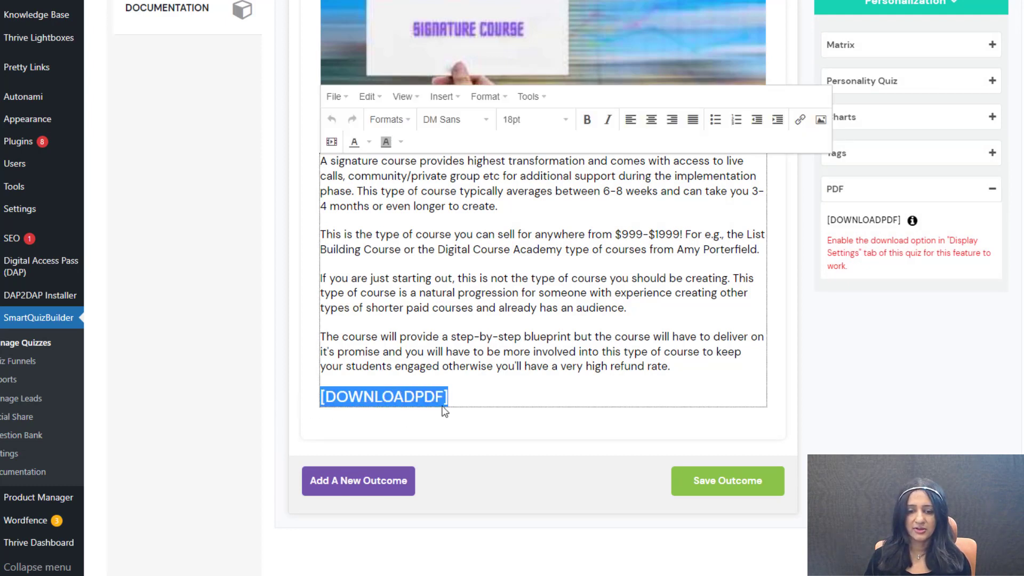
left_click(651, 119)
left_click(553, 449)
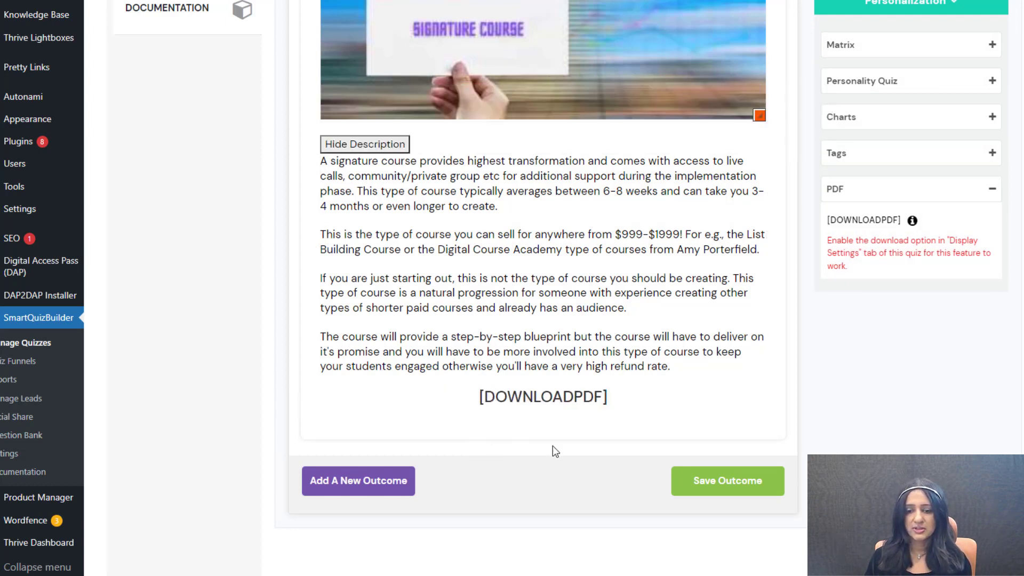
left_click(731, 482)
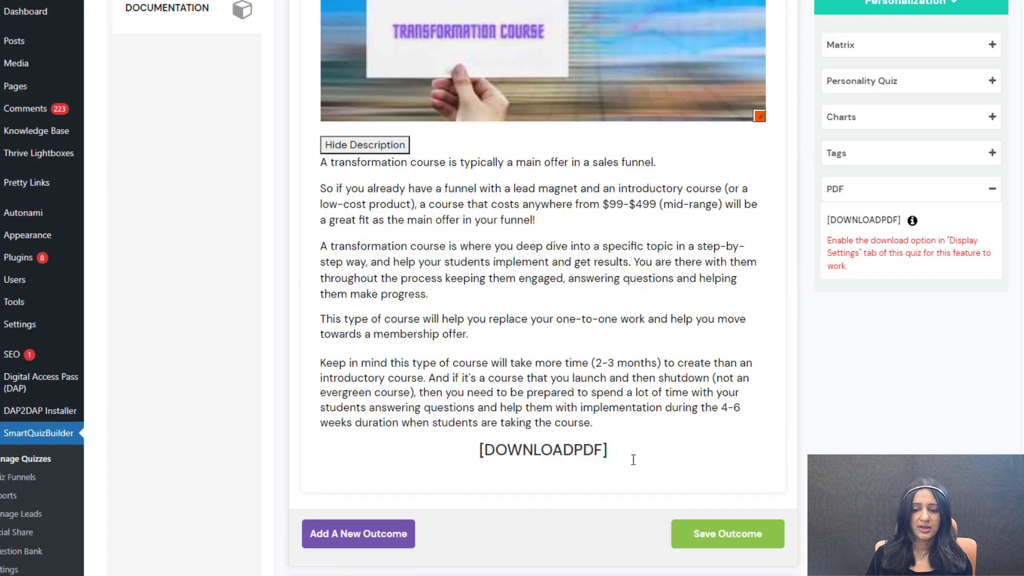
Step: Highlight the [DOWNLOADPDF] shortcode at the end of Outcome 4's description
left_click(632, 447)
key("shift+Home")
scroll(424, 283, "up", 9)
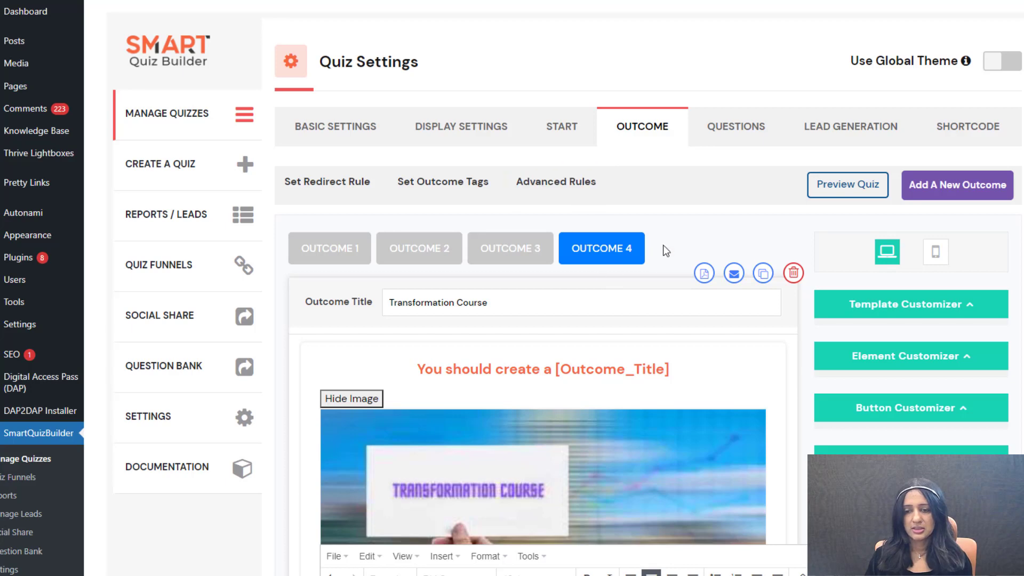
Step: Open the Generate PDF dialog from Outcome 4 and select Outcome 1 as the outcome to customize
left_click(705, 275)
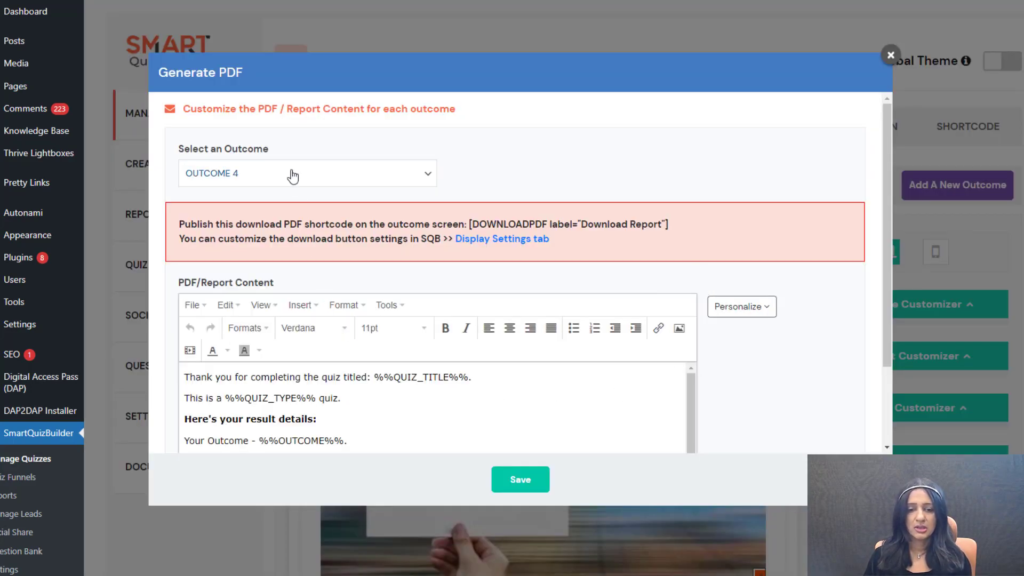
left_click(219, 176)
left_click(249, 193)
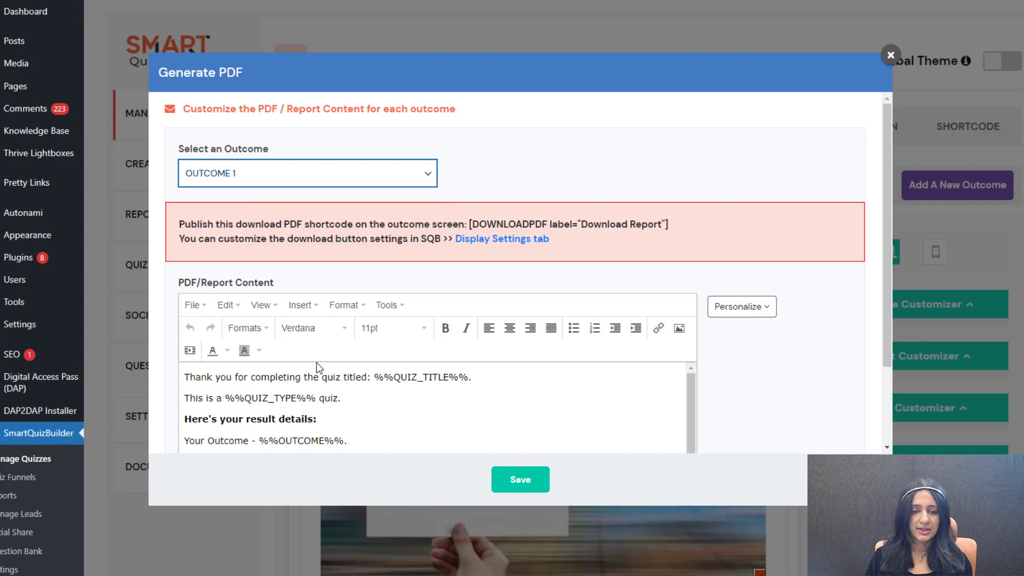
Step: Review Outcome 1's PDF report content, highlight its text through the quiz title line, and close the dialog
left_click(414, 388)
scroll(421, 383, "down", 1)
left_click(345, 435)
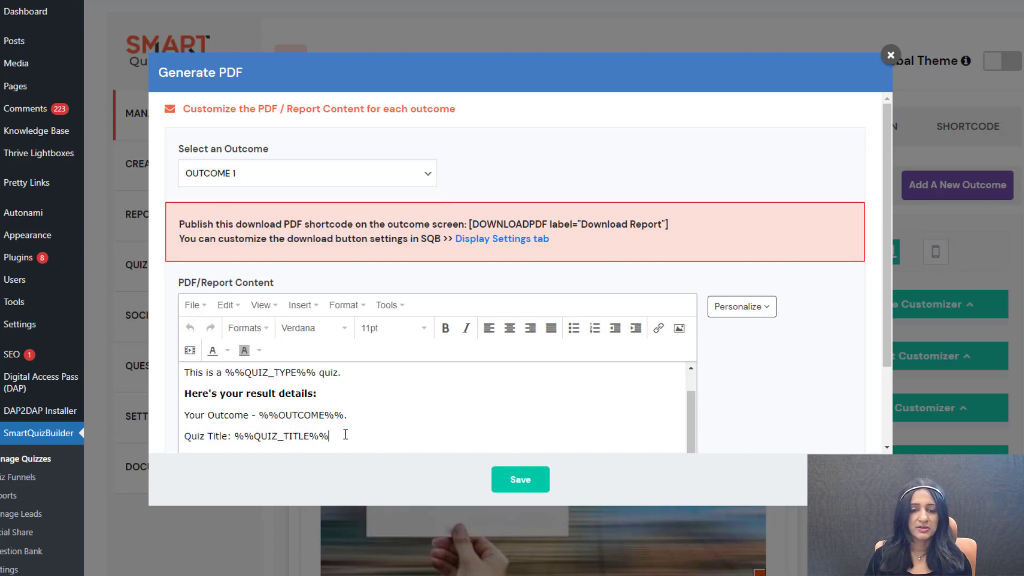
left_click_drag(381, 438, 166, 354)
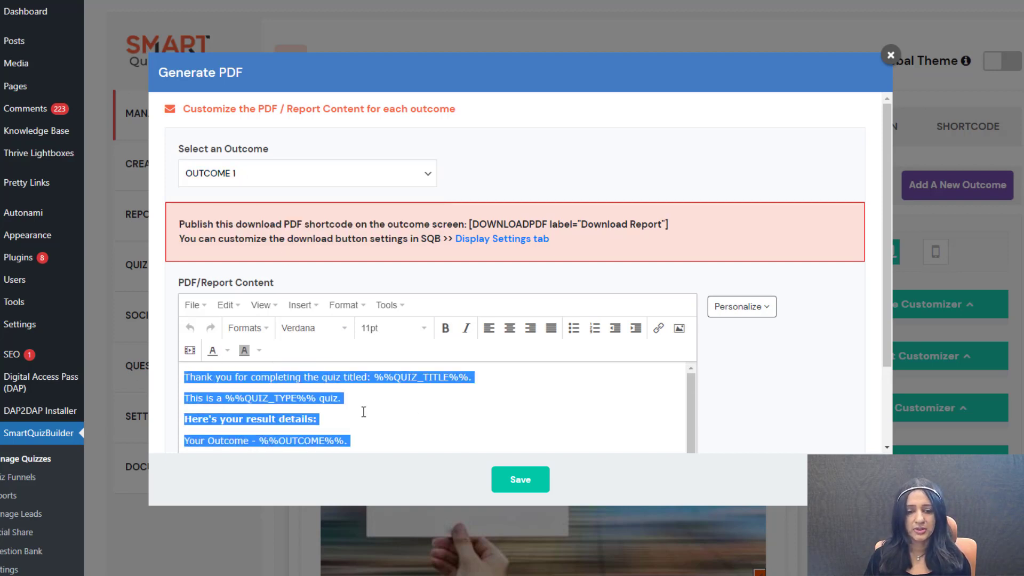
scroll(537, 415, "down", 1)
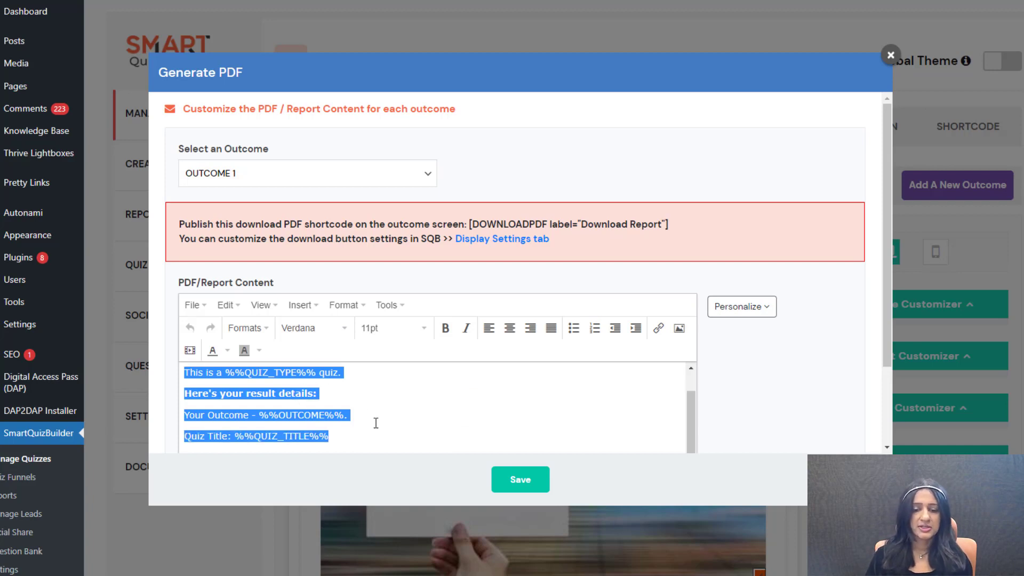
key("Right")
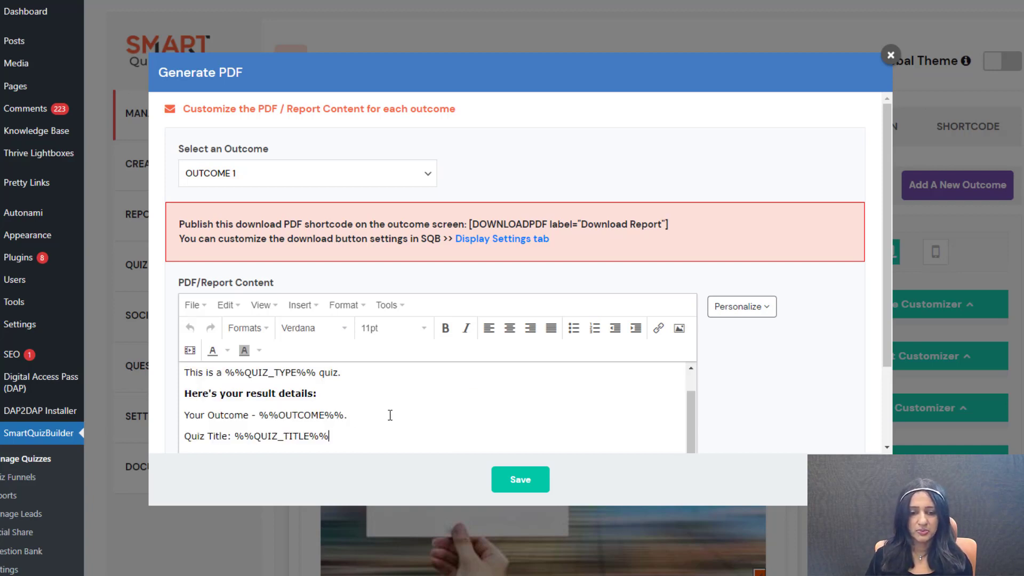
left_click(891, 55)
Step: Open the PDF Report settings and select the second listed quiz, "What Type of Online Course Should You Create?", for its page images
left_click(352, 248)
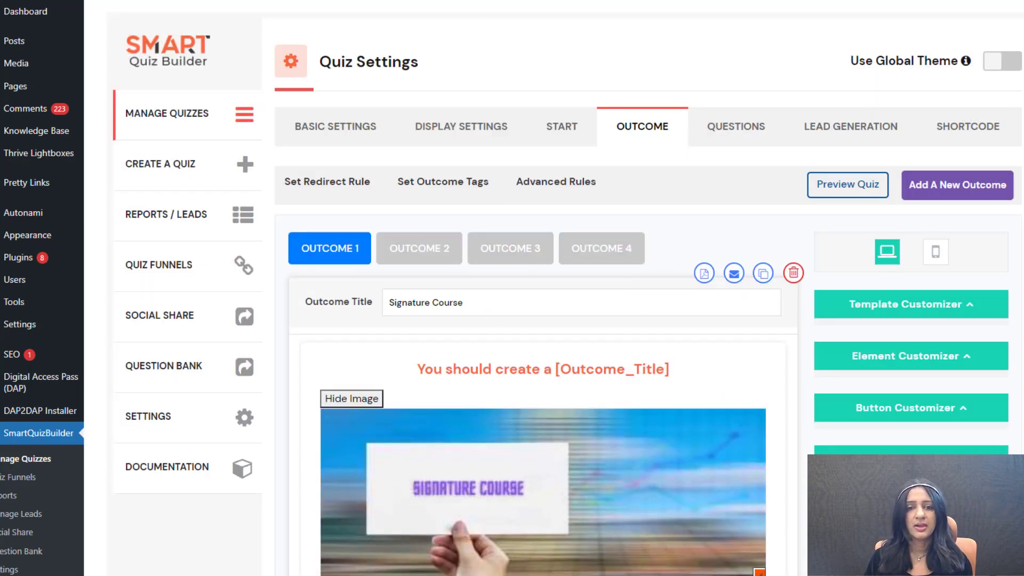
left_click(155, 417)
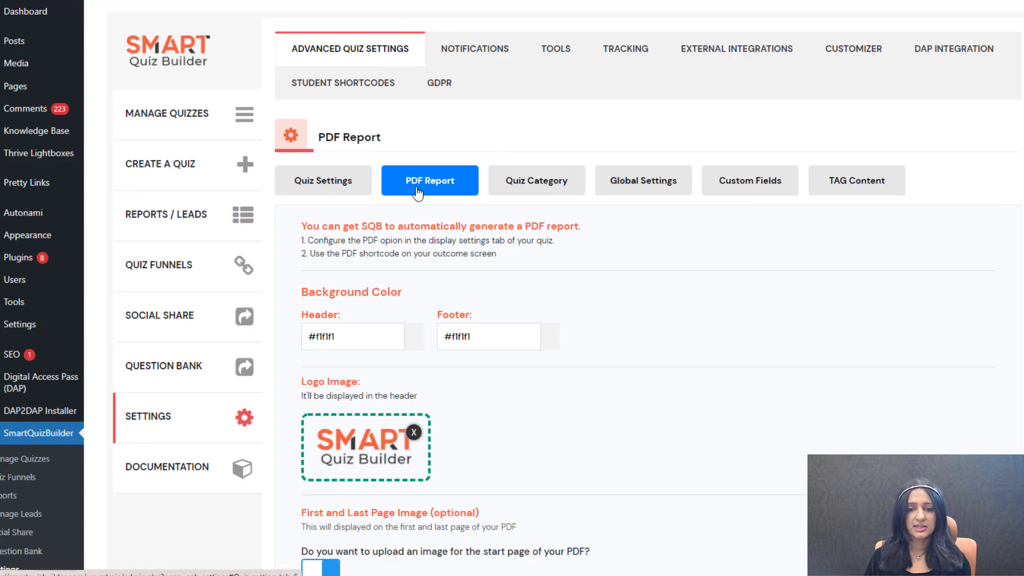
scroll(668, 298, "down", 8)
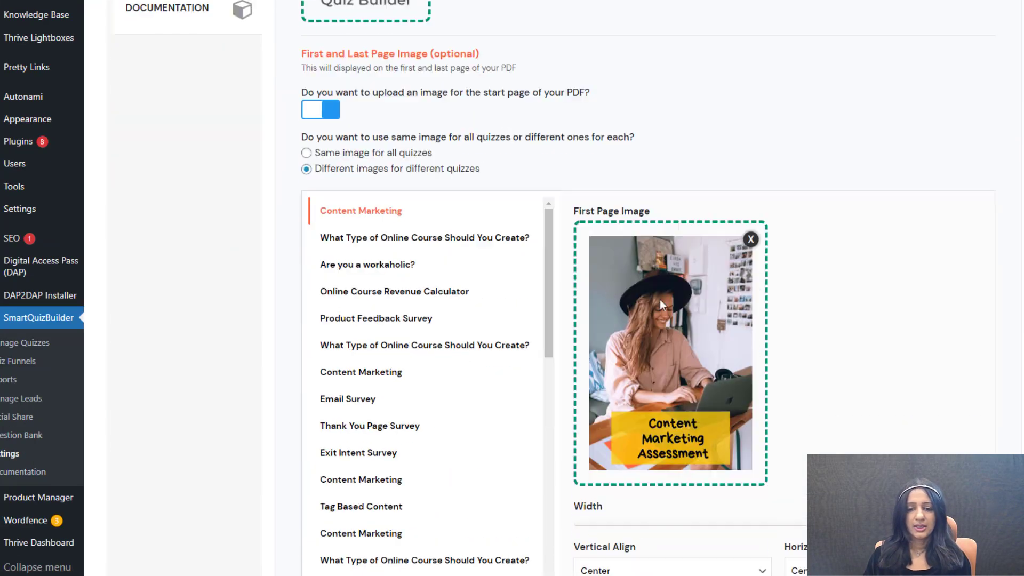
scroll(336, 299, "up", 1)
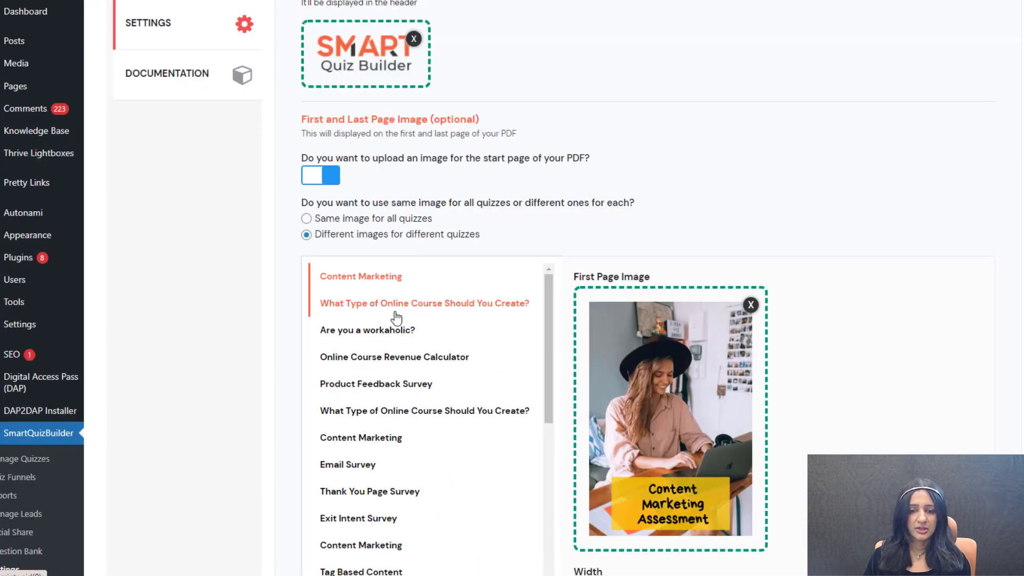
left_click(350, 306)
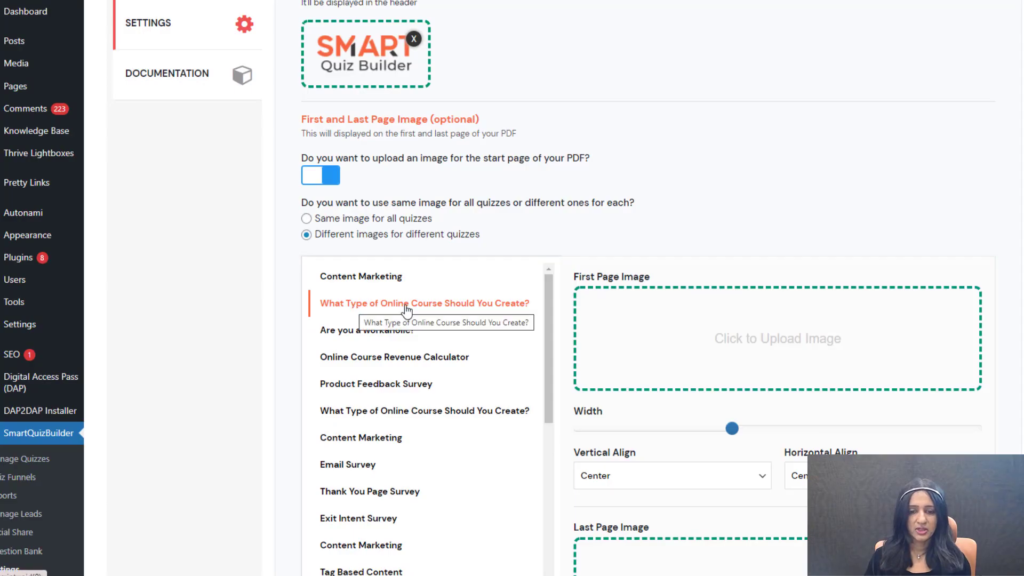
Step: Set the quiz's First Page Image to 1.png, the "What course should you create!" cover, from the Media Library
left_click(775, 339)
left_click(51, 234)
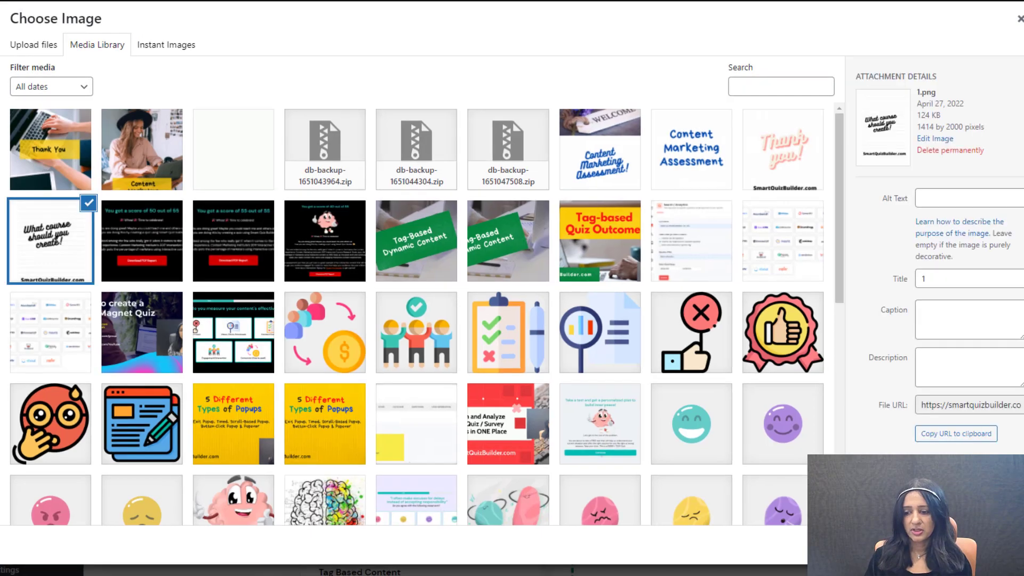
left_click(984, 549)
Step: Set the quiz's Last Page Image to the "Thank You" laptop picture from the Media Library
scroll(906, 387, "down", 6)
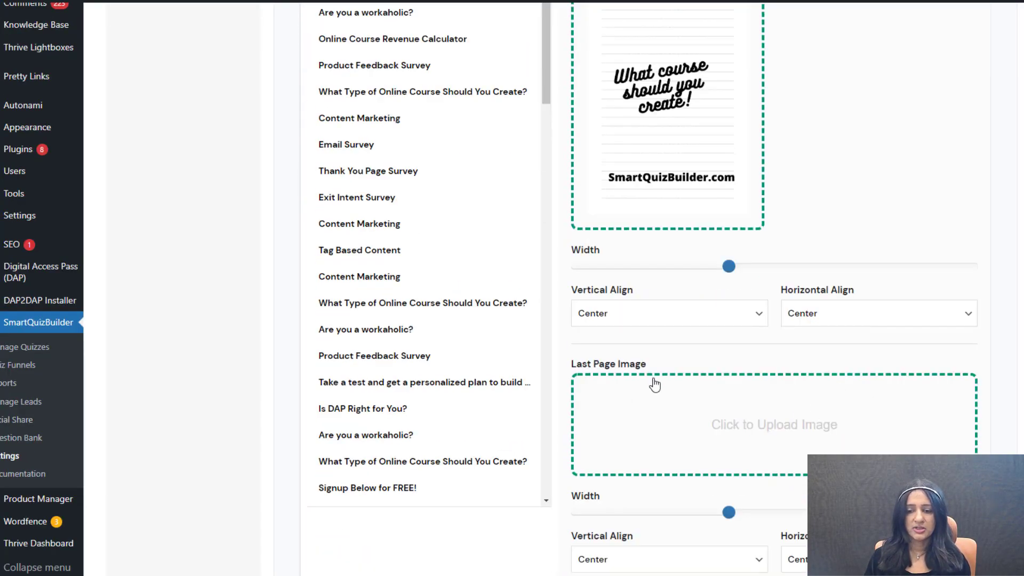
left_click(785, 421)
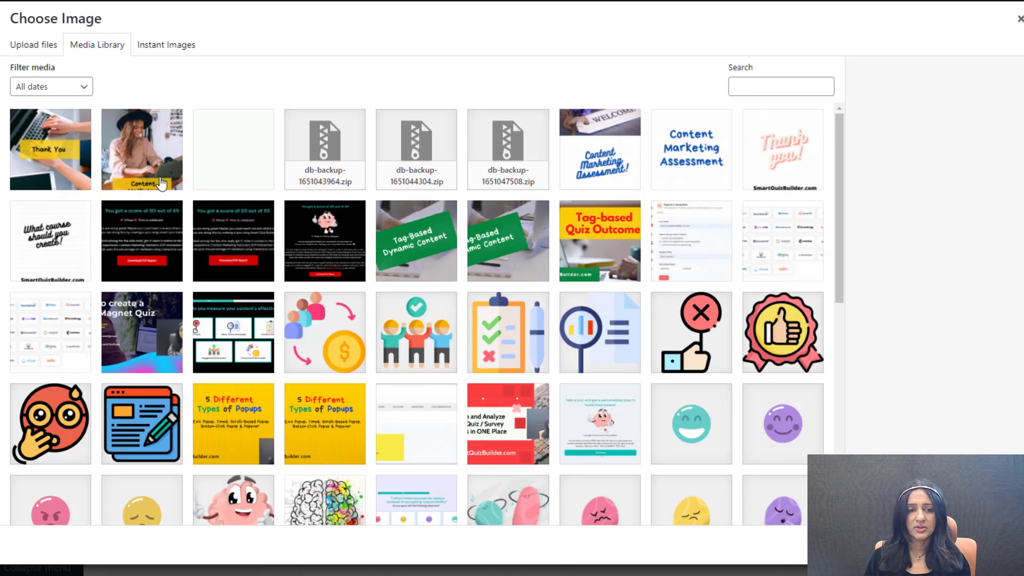
left_click(72, 159)
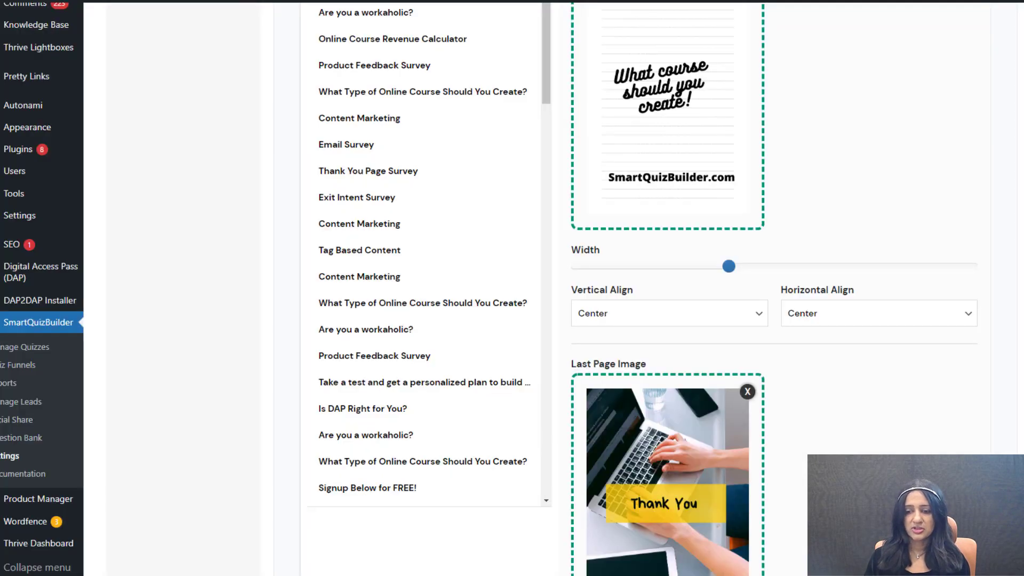
scroll(791, 468, "down", 6)
left_click(792, 468)
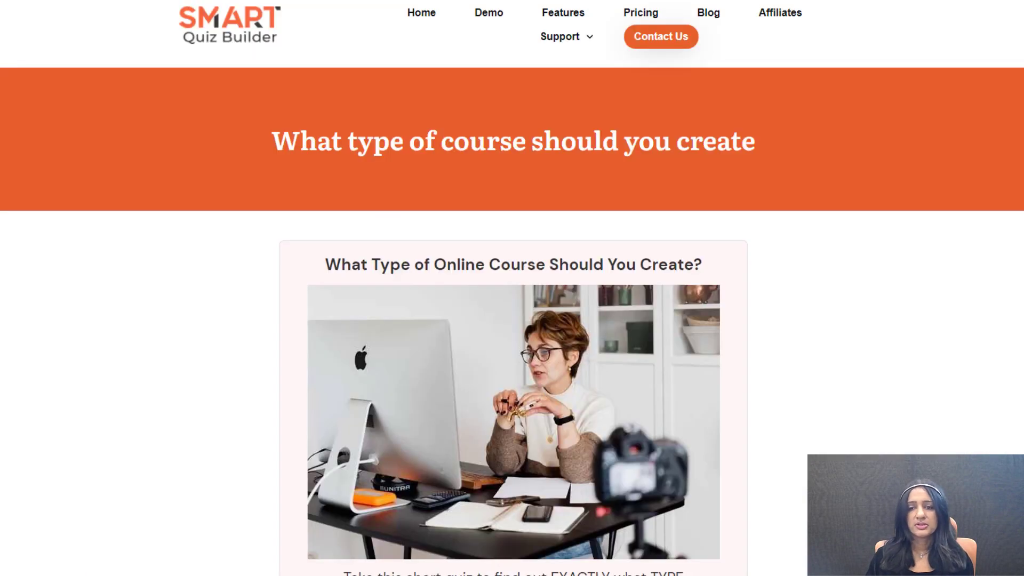
Step: Complete the published online course quiz by answering its questions and submitting the lead form with a first name and email
scroll(512, 288, "down", 3)
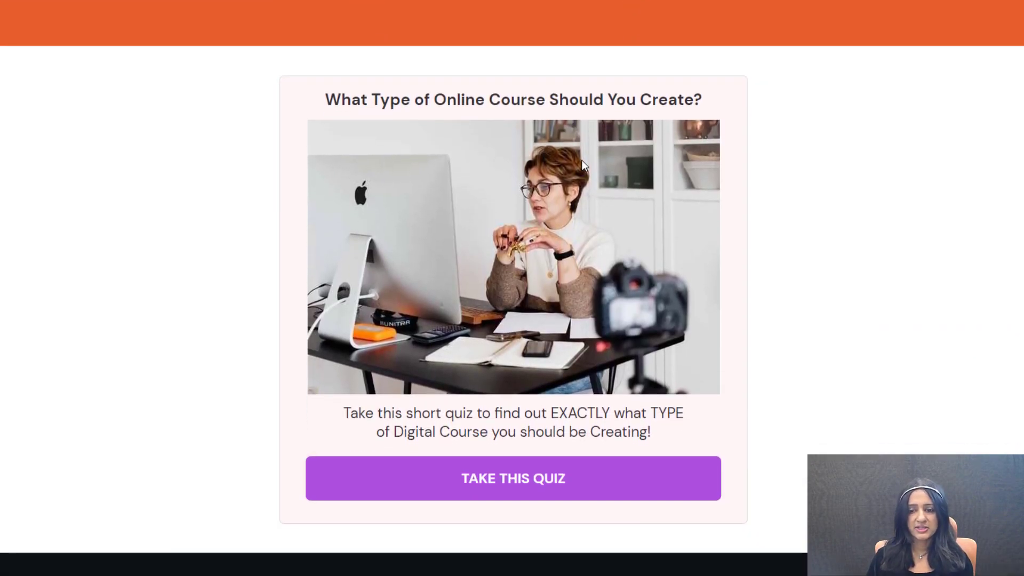
left_click(523, 477)
left_click(555, 156)
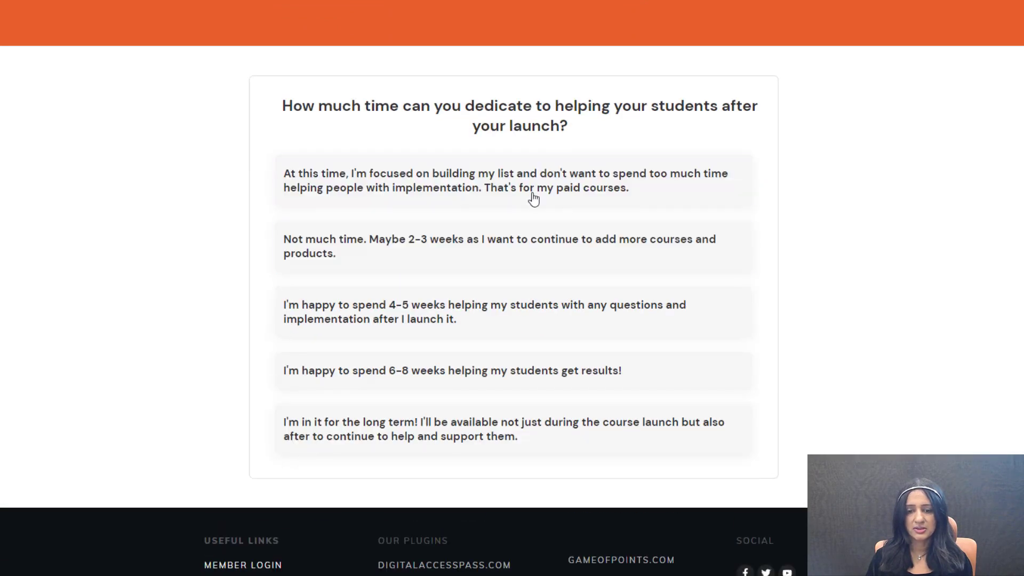
left_click(564, 199)
left_click(455, 258)
left_click(527, 203)
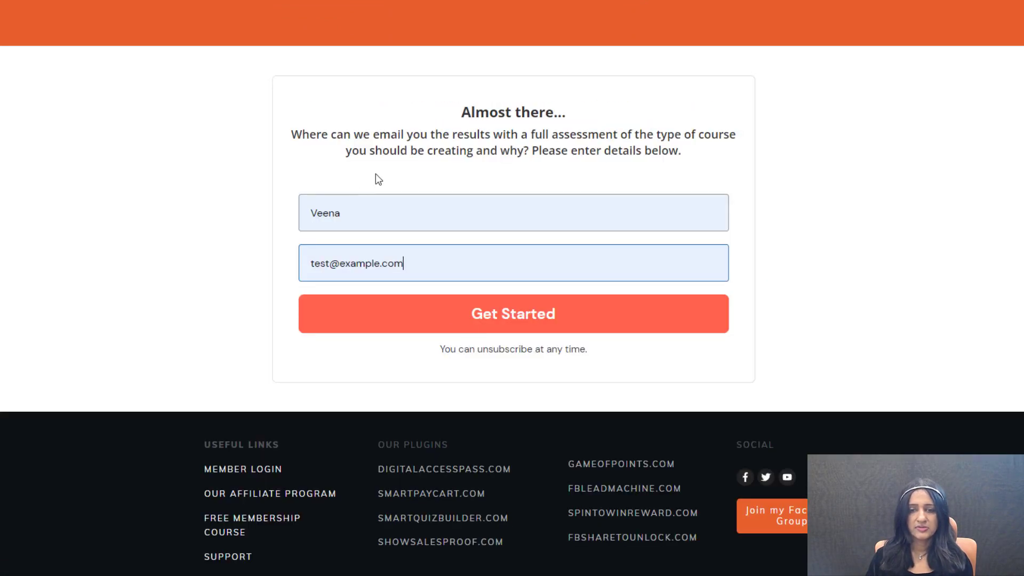
left_click(527, 319)
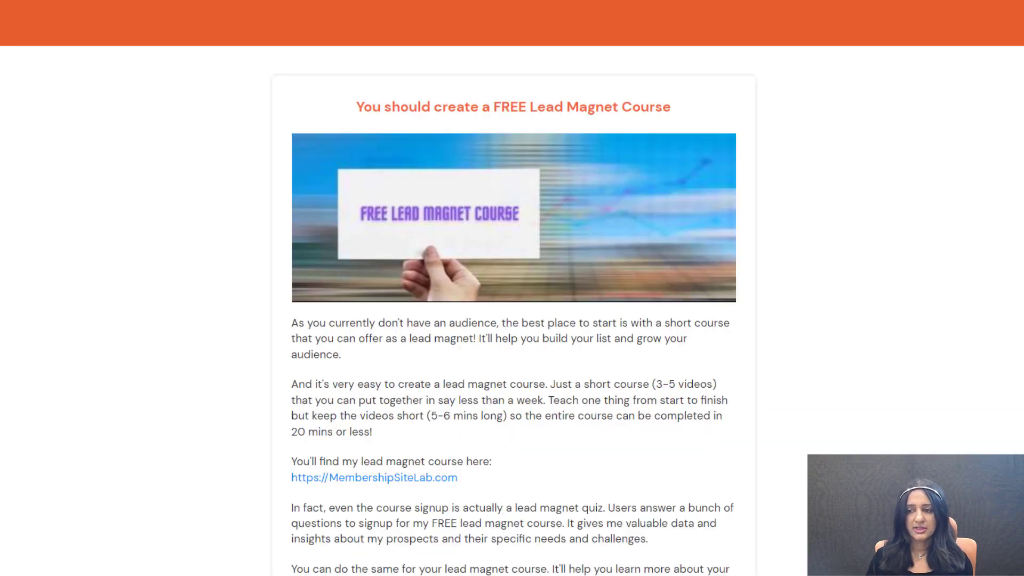
Step: Download the PDF report from the FREE Lead Magnet Course outcome and return to the first and last page image settings
scroll(512, 299, "down", 3)
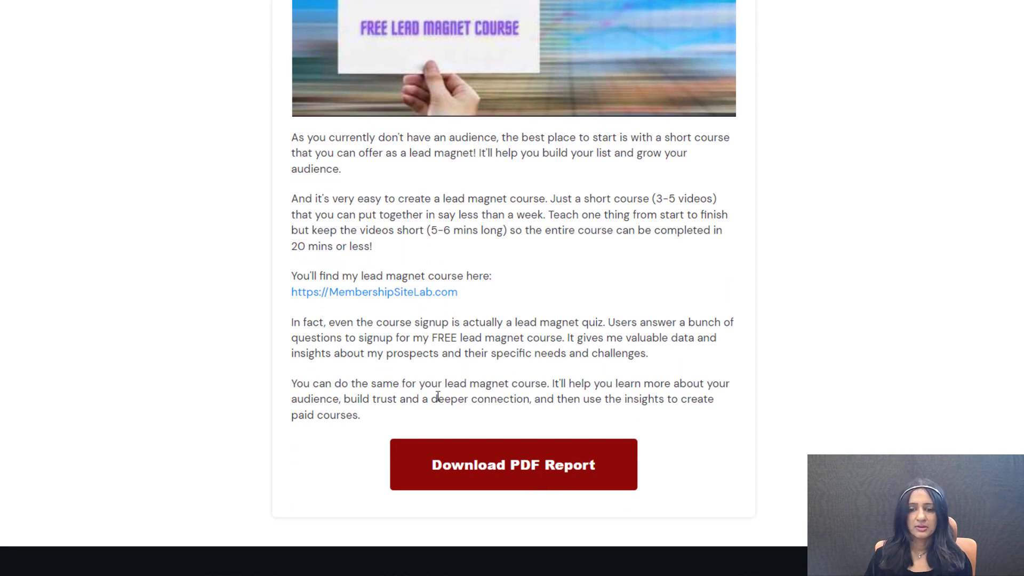
left_click(502, 469)
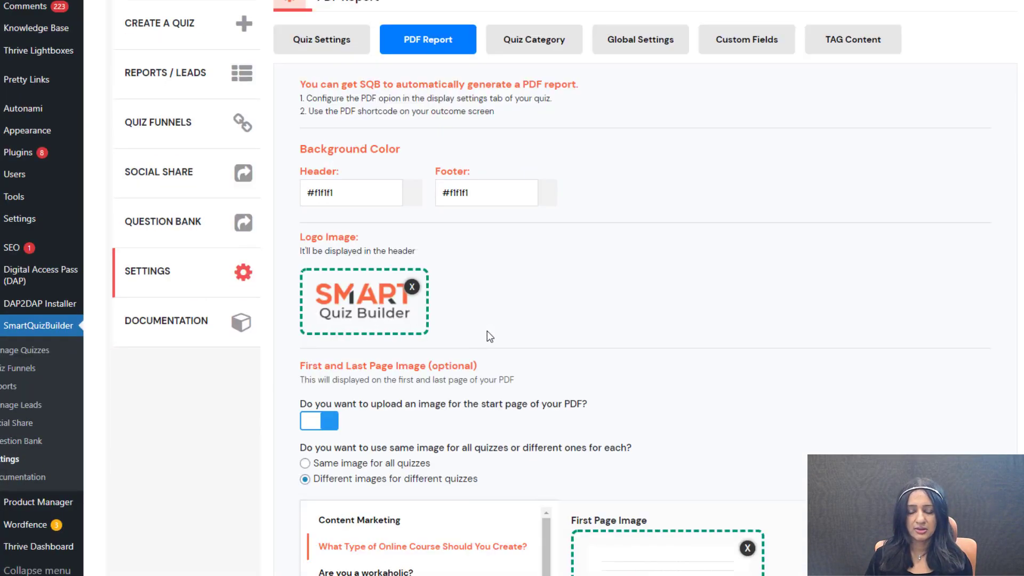
scroll(487, 336, "down", 10)
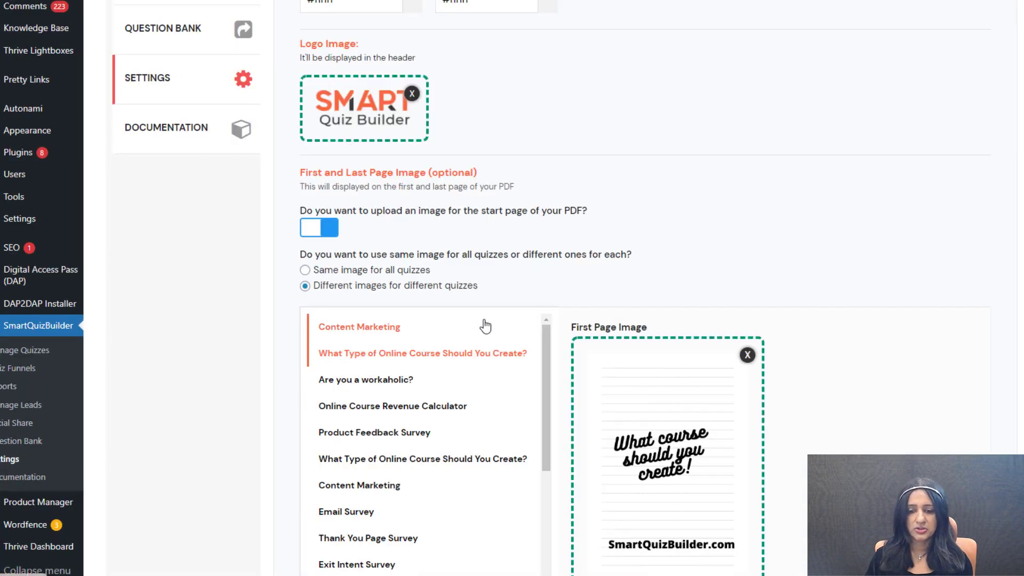